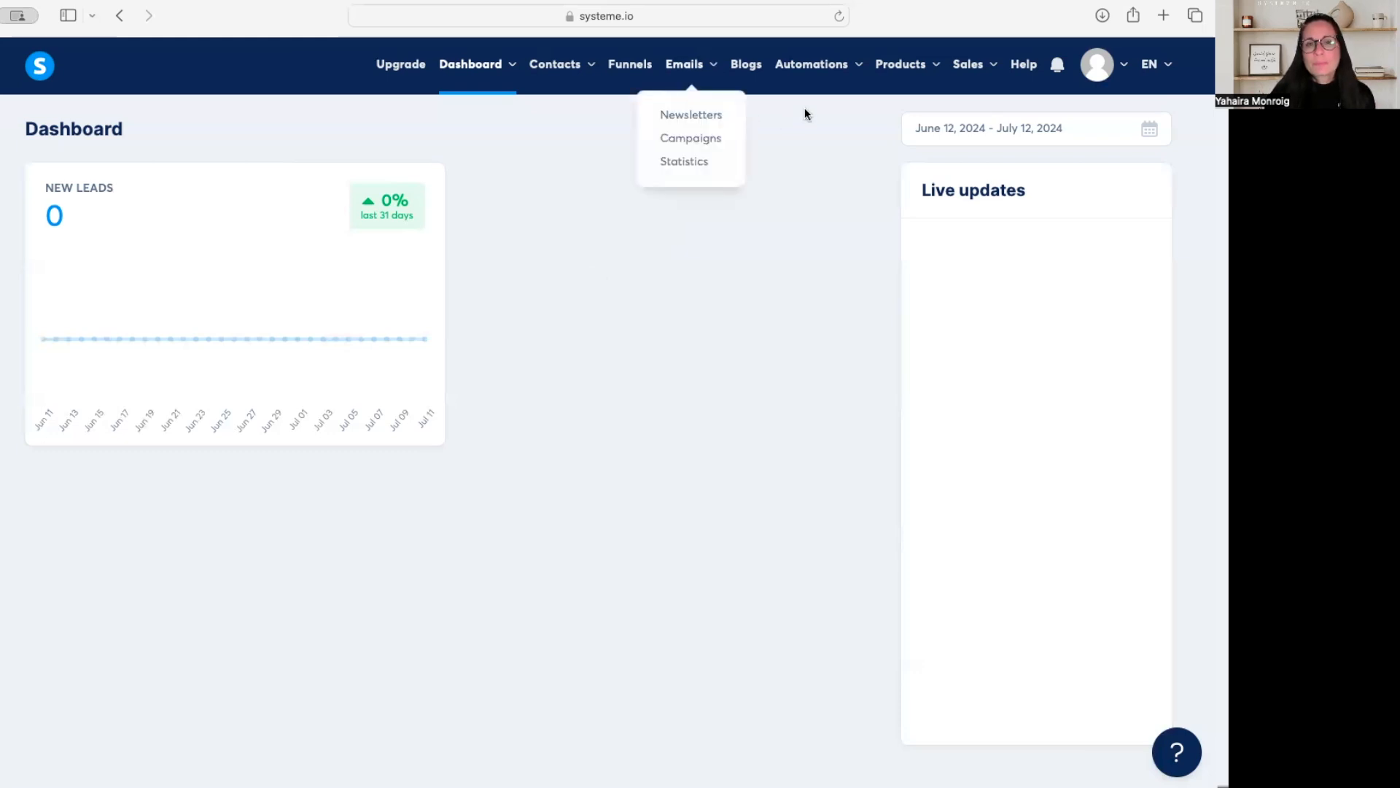
Step: Start a new email newsletter and set its subject to "Here is Your Beste E-Book Ever!!!"
{"action": "mouse_move", "coordinate": [700, 70]}
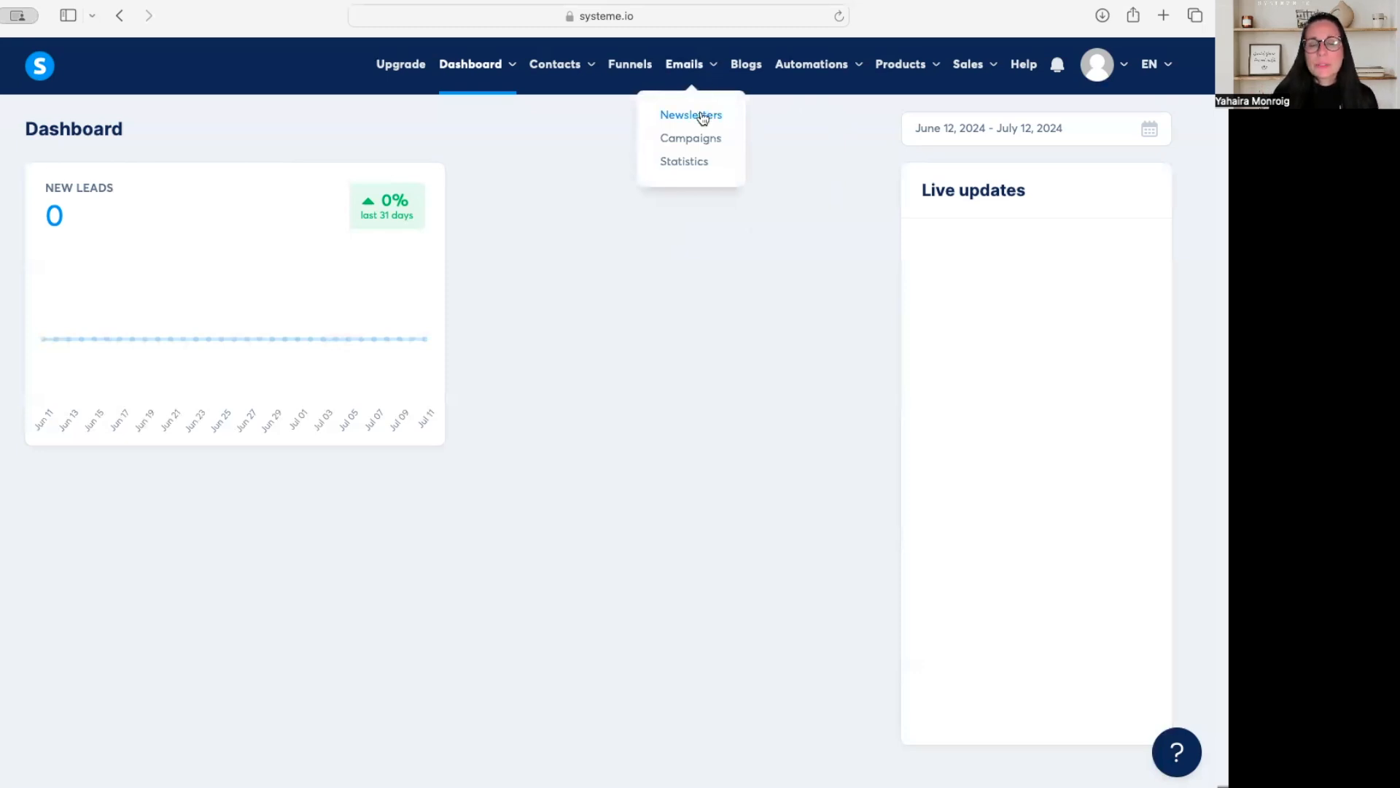
{"action": "left_click", "coordinate": [702, 118]}
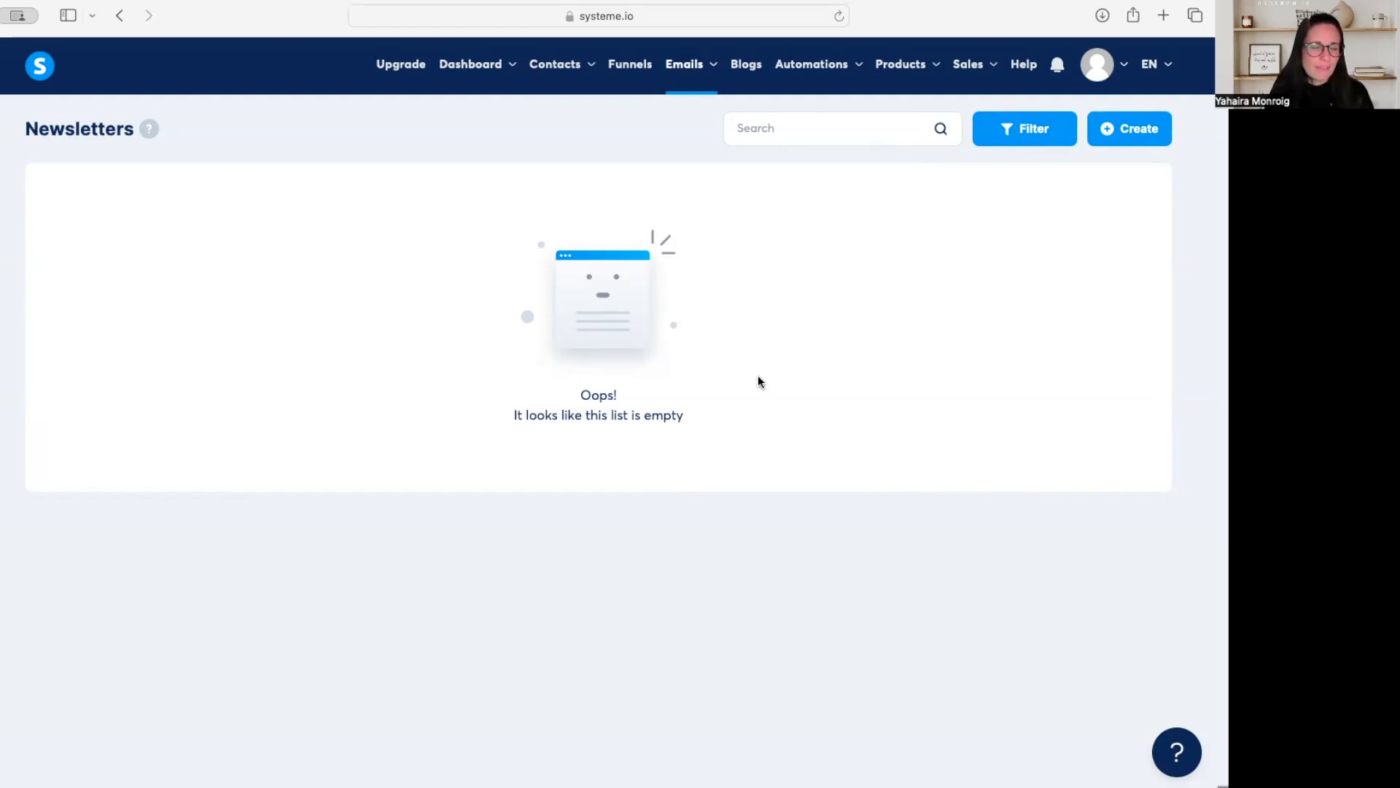
{"action": "left_click", "coordinate": [1132, 130]}
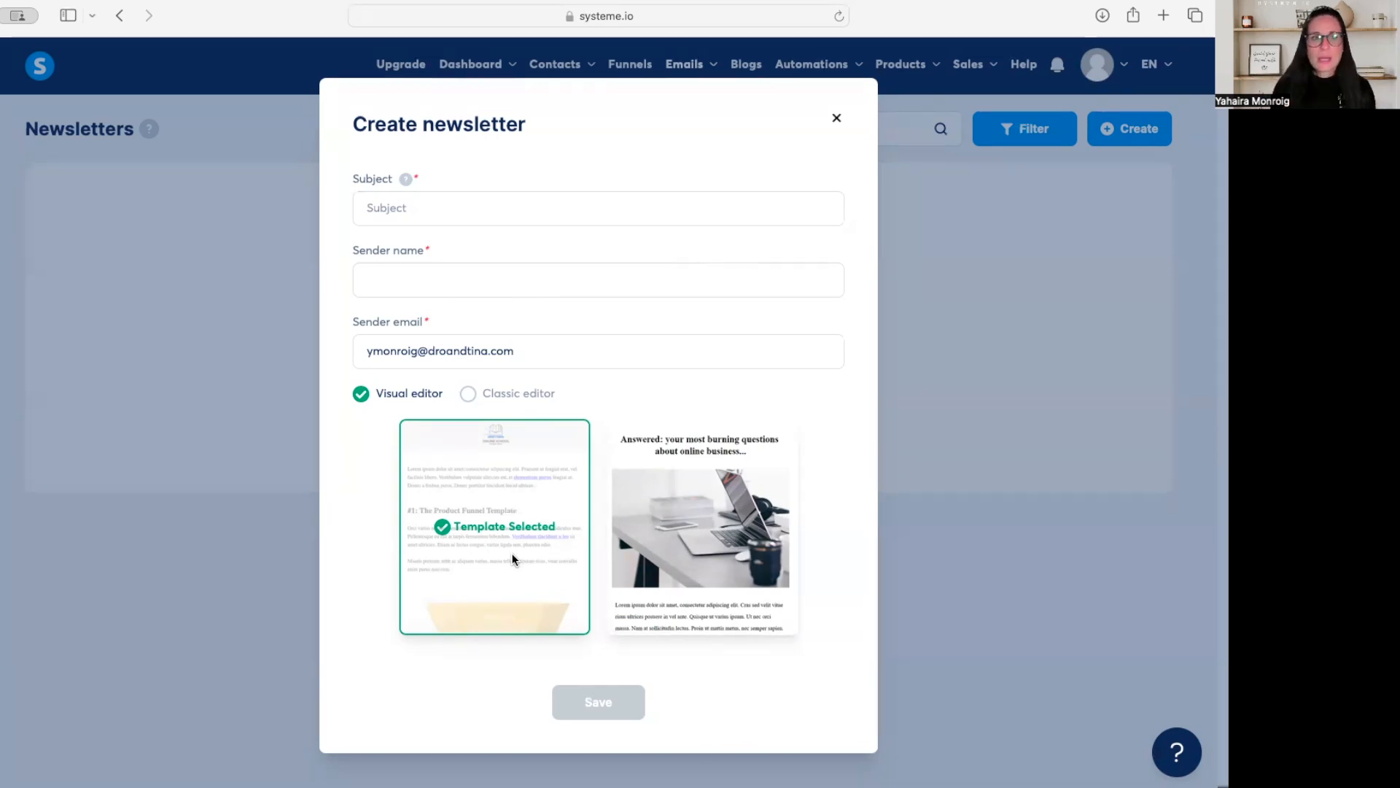
{"action": "left_click", "coordinate": [478, 204]}
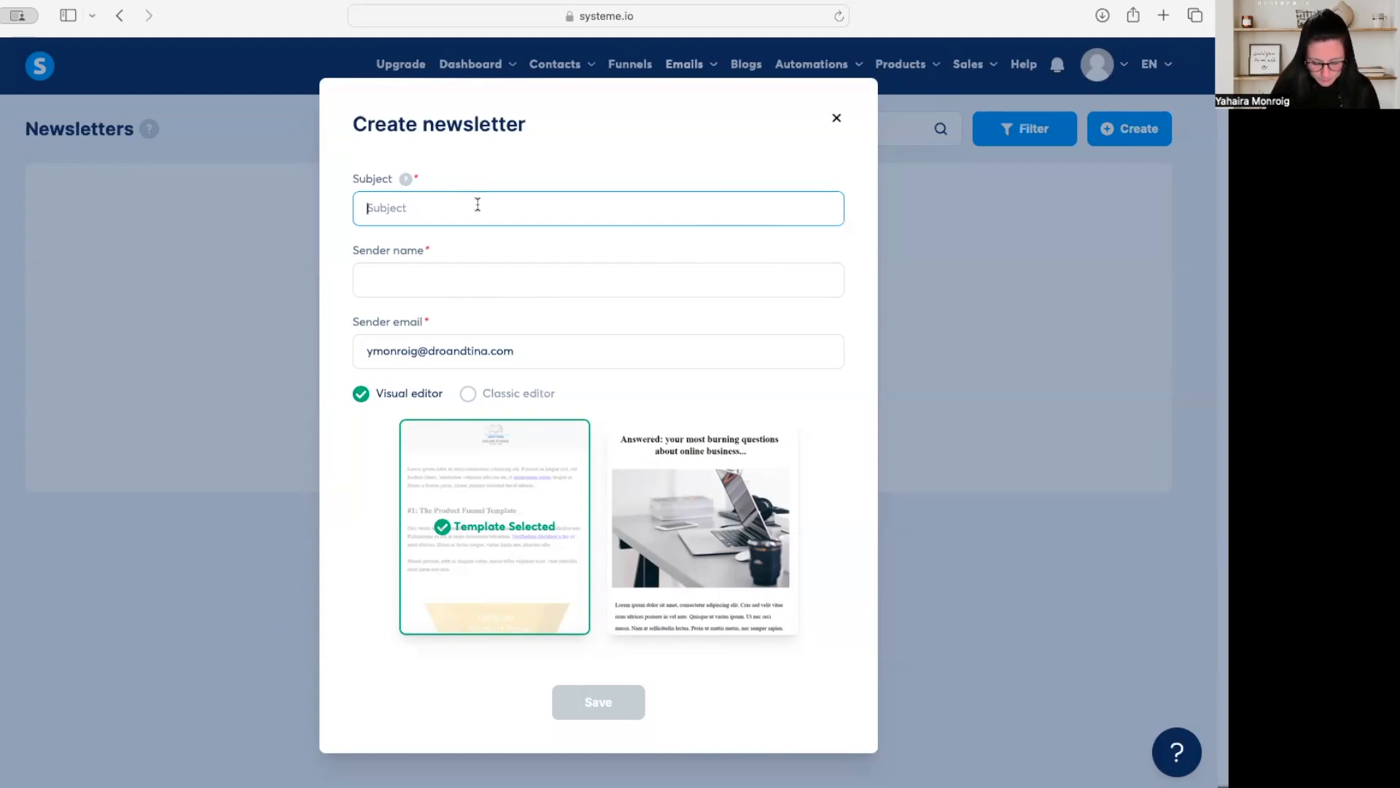
{"action": "type", "text": "Here is the Beste E-Book Ever!!!"}
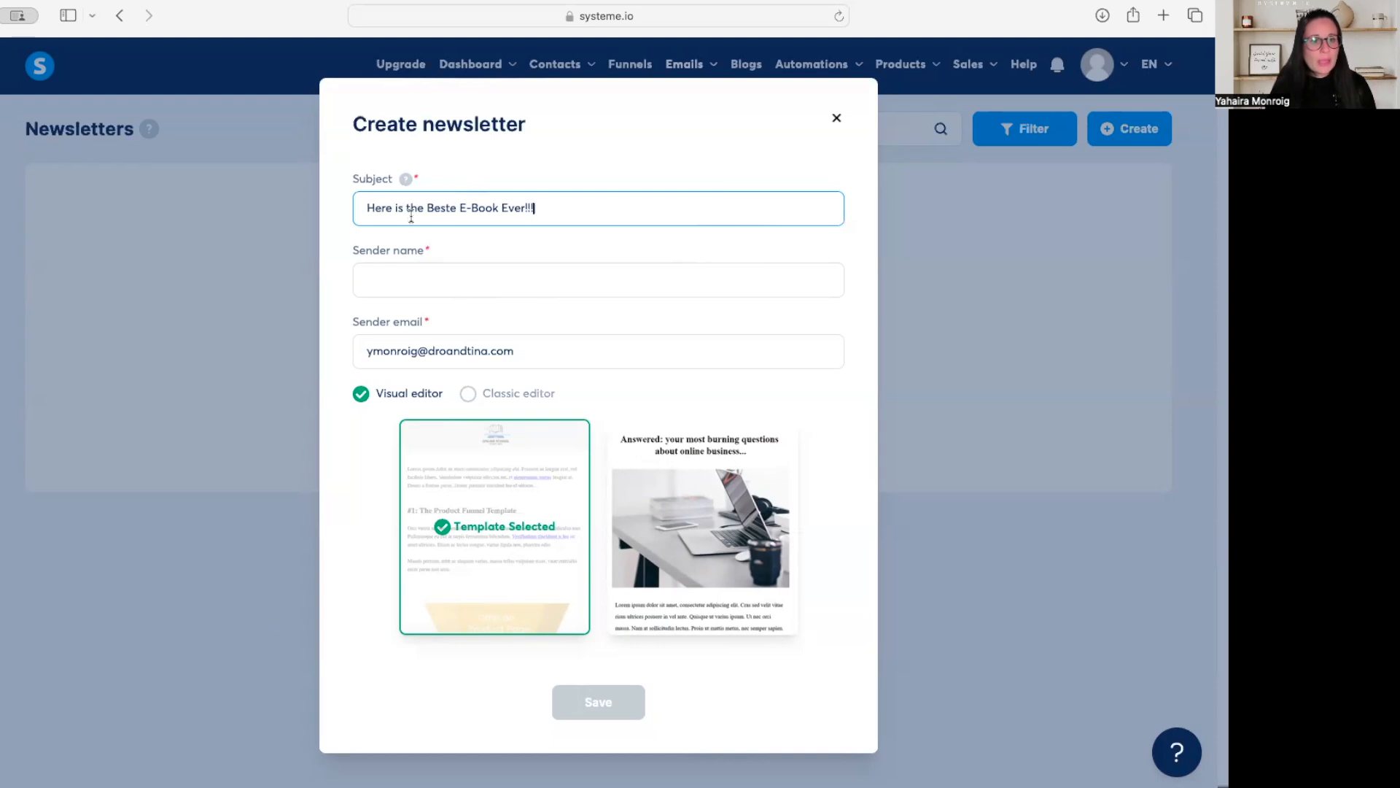
{"action": "left_click", "coordinate": [424, 207]}
{"action": "key", "text": "BackSpace"}
{"action": "key", "text": "BackSpace"}
{"action": "key", "text": "BackSpace"}
{"action": "type", "text": "Your"}
Step: Enter the sender's first name and replace the sender e-mail with the saved store address, and save the newsletter
{"action": "left_click", "coordinate": [459, 270]}
{"action": "type", "text": "Yahaira"}
{"action": "left_click", "coordinate": [502, 348]}
{"action": "triple_click", "coordinate": [503, 349]}
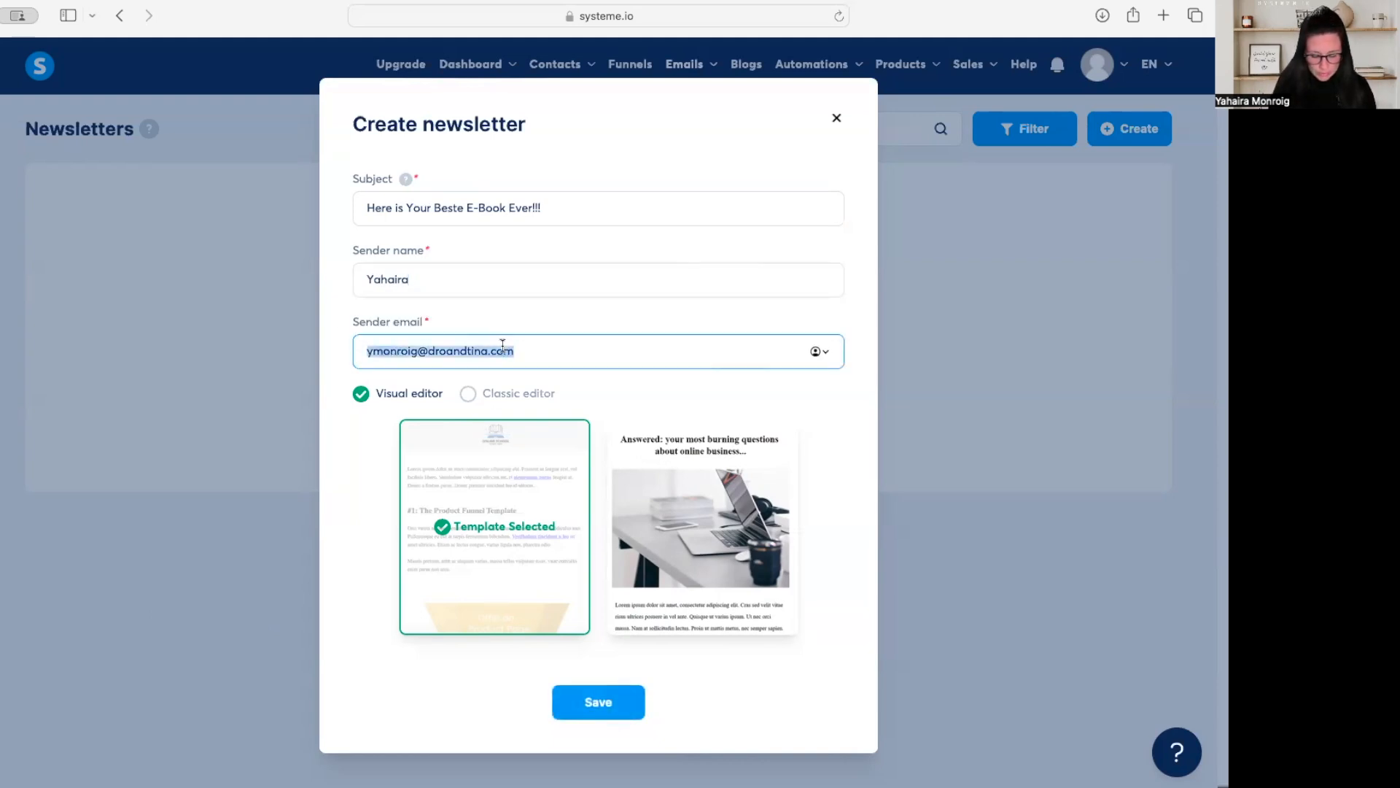
{"action": "type", "text": "ym"}
{"action": "left_click", "coordinate": [488, 405]}
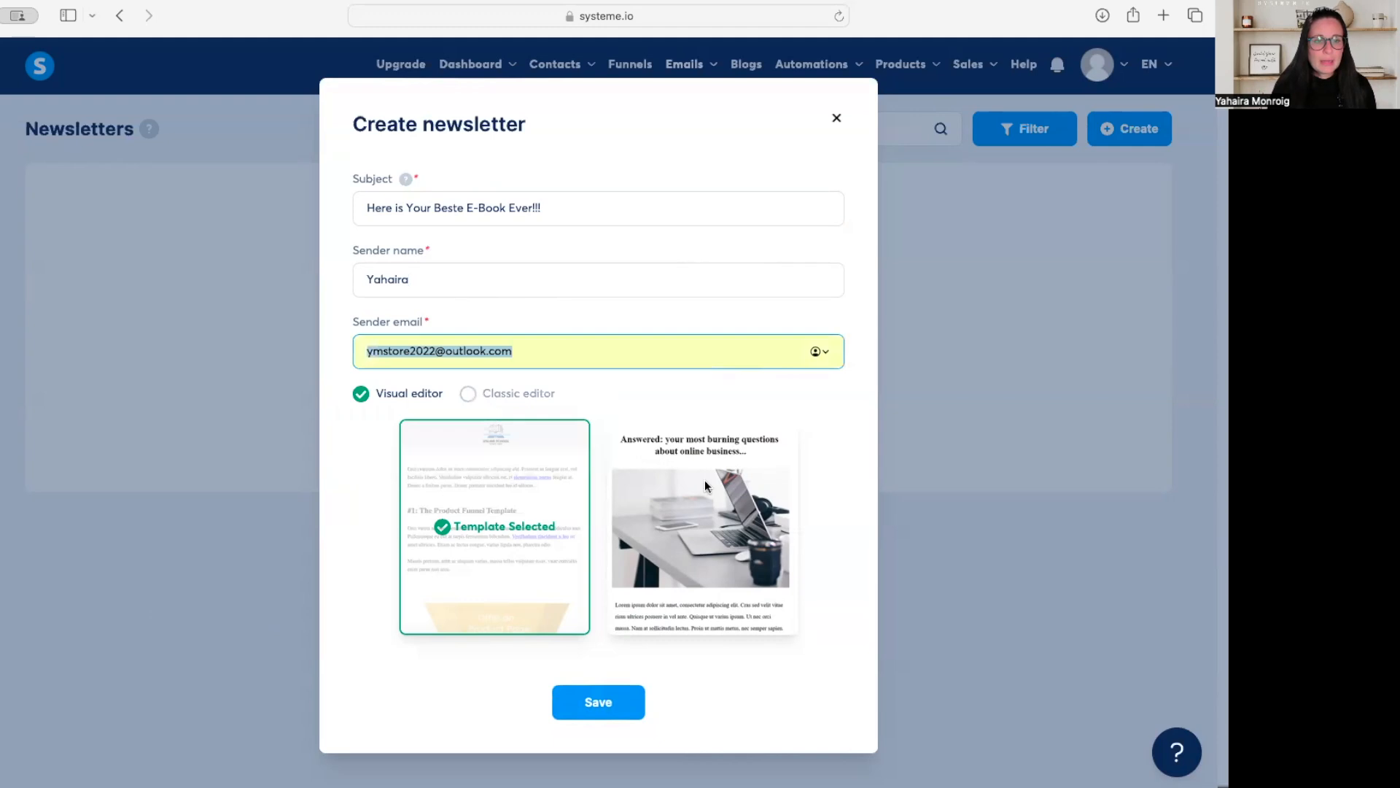
{"action": "left_click", "coordinate": [611, 705]}
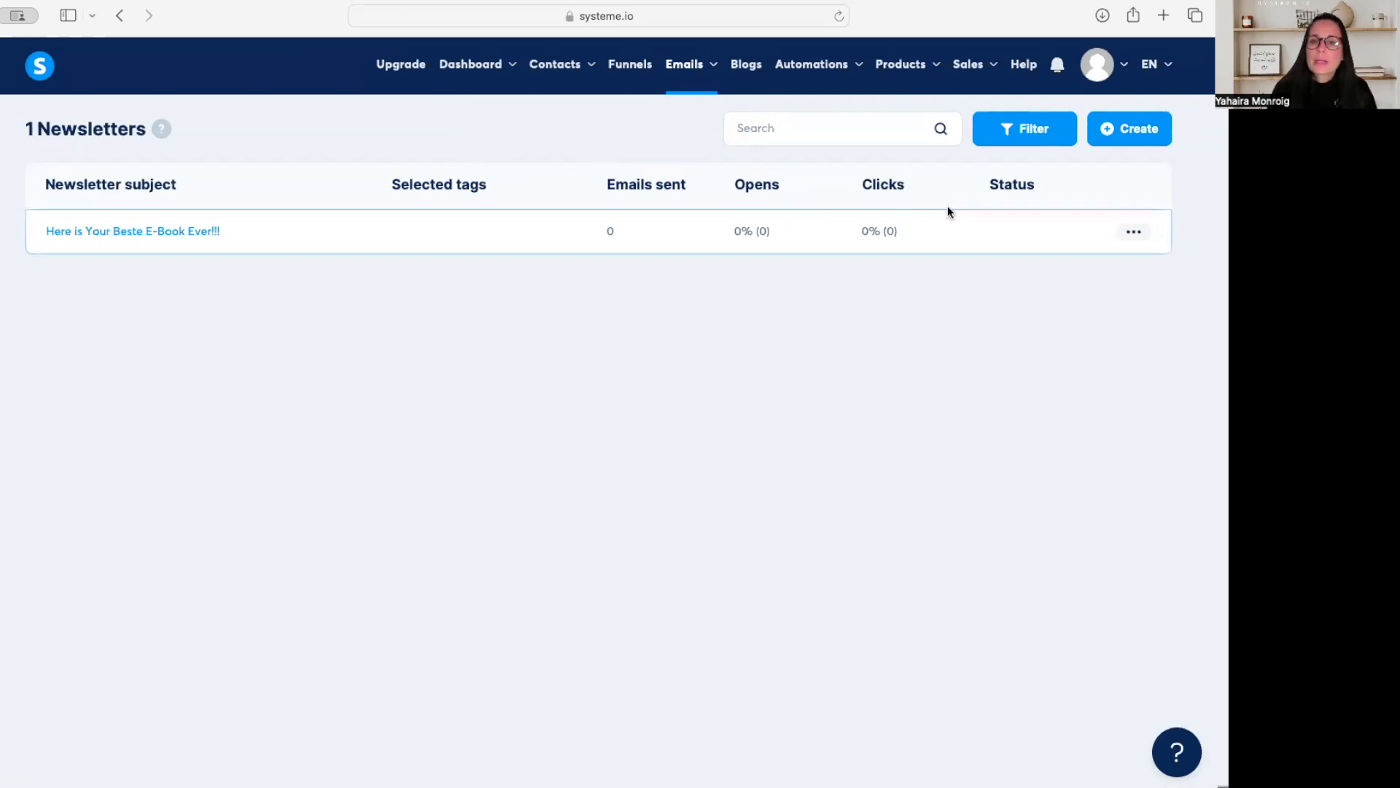
Step: Examine the actions available for the saved newsletter in the list
{"action": "left_click", "coordinate": [1135, 232]}
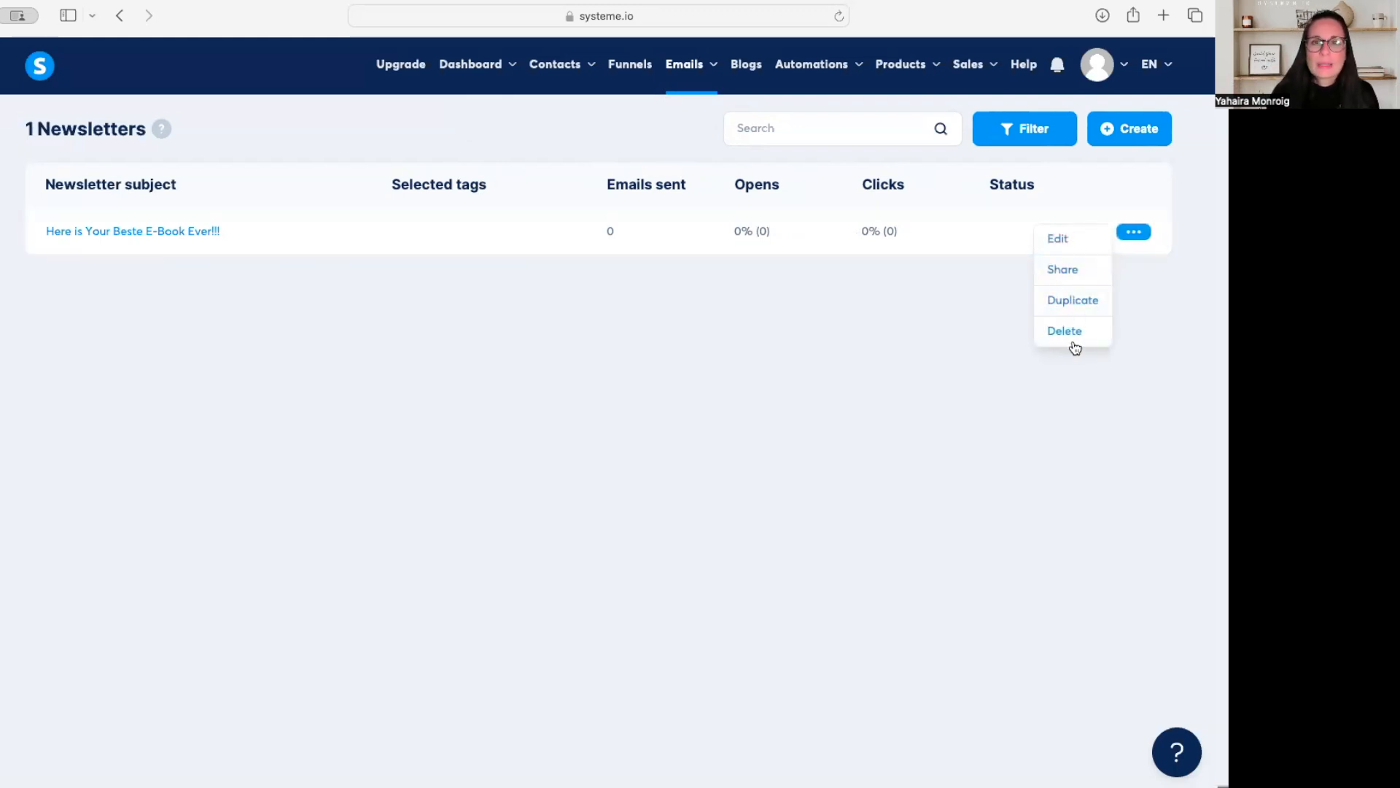
{"action": "left_click", "coordinate": [1148, 238]}
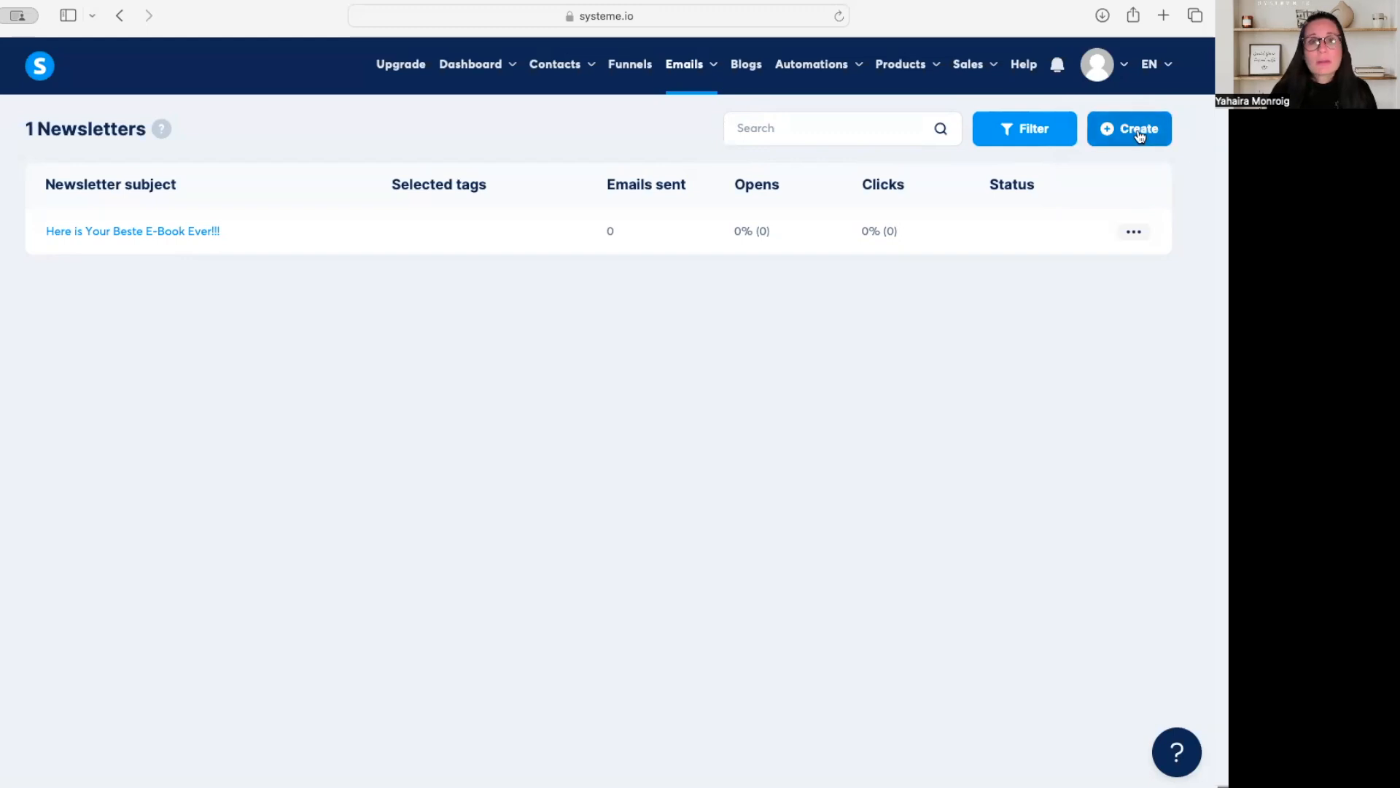
Step: Open the "Here is Your Beste E-Book Ever!!!" newsletter and switch its body from the visual editor to the classic editor
{"action": "left_click", "coordinate": [164, 232]}
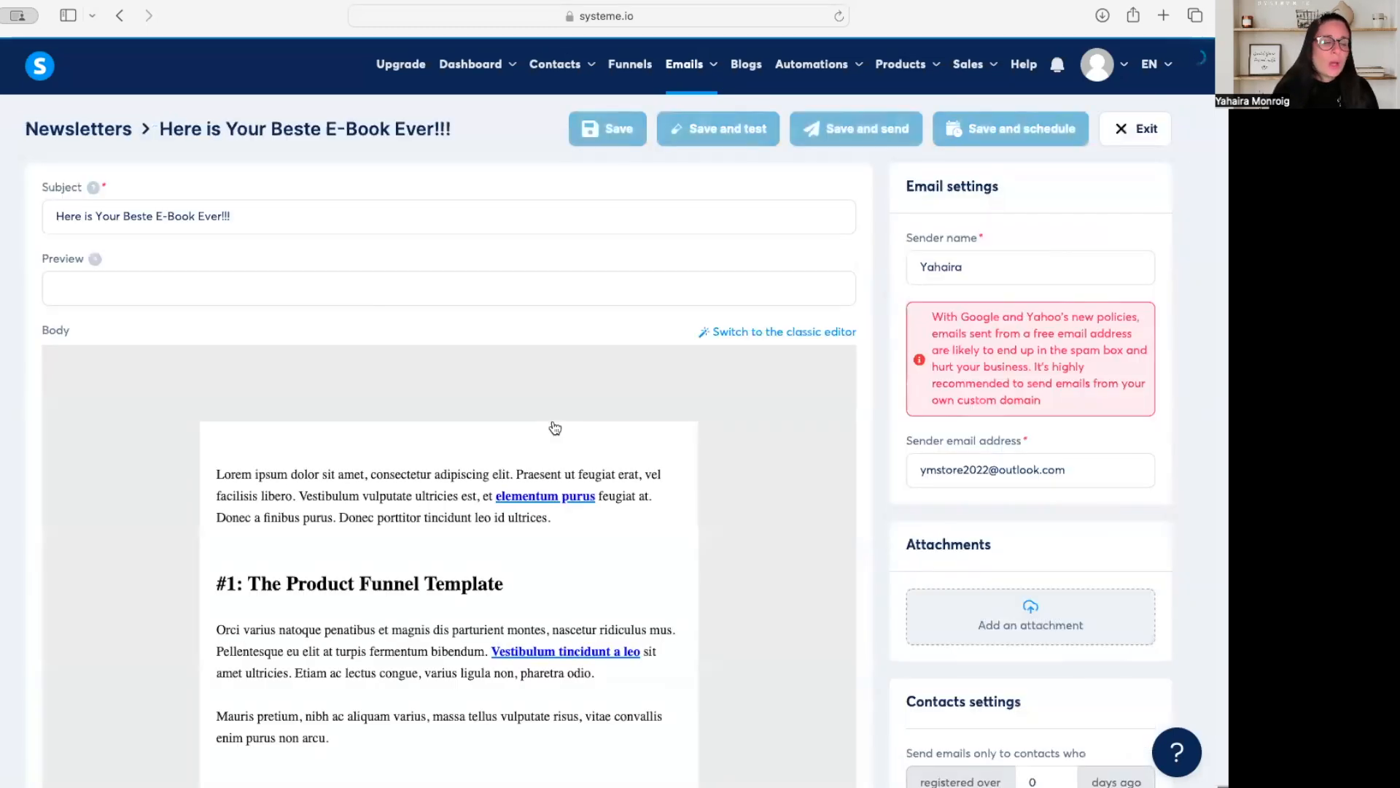
{"action": "scroll", "coordinate": [773, 602], "scroll_direction": "down", "scroll_amount": 3}
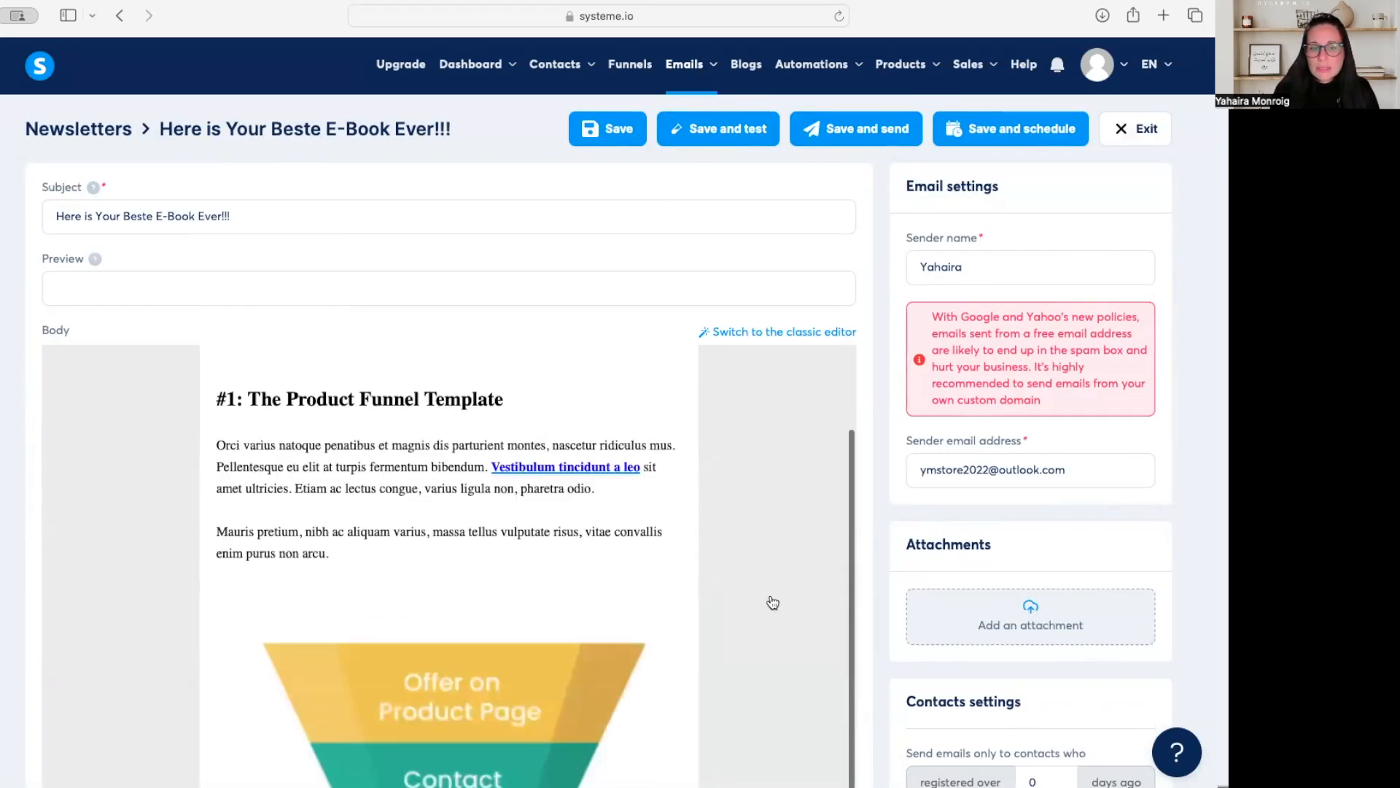
{"action": "scroll", "coordinate": [769, 600], "scroll_direction": "up", "scroll_amount": 3}
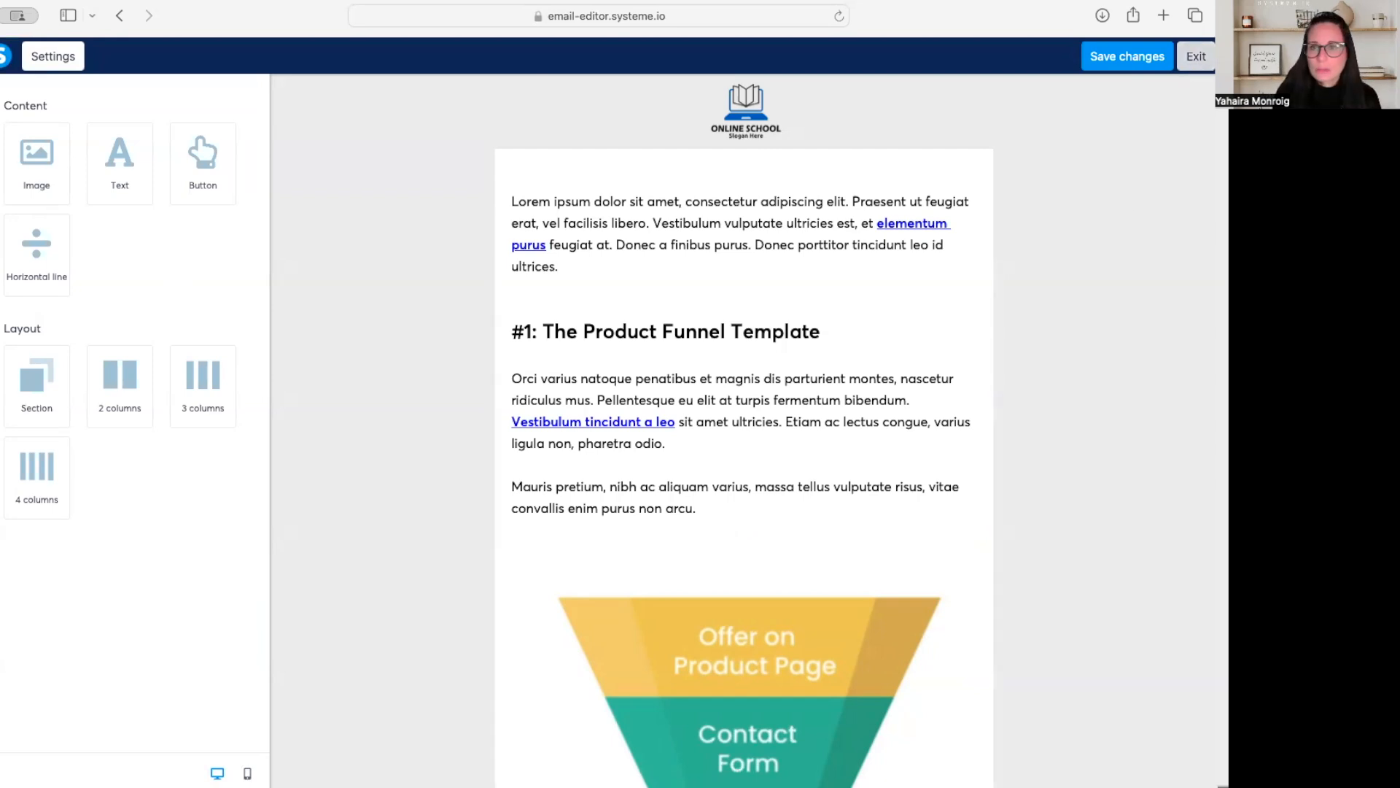
{"action": "left_click", "coordinate": [1196, 56]}
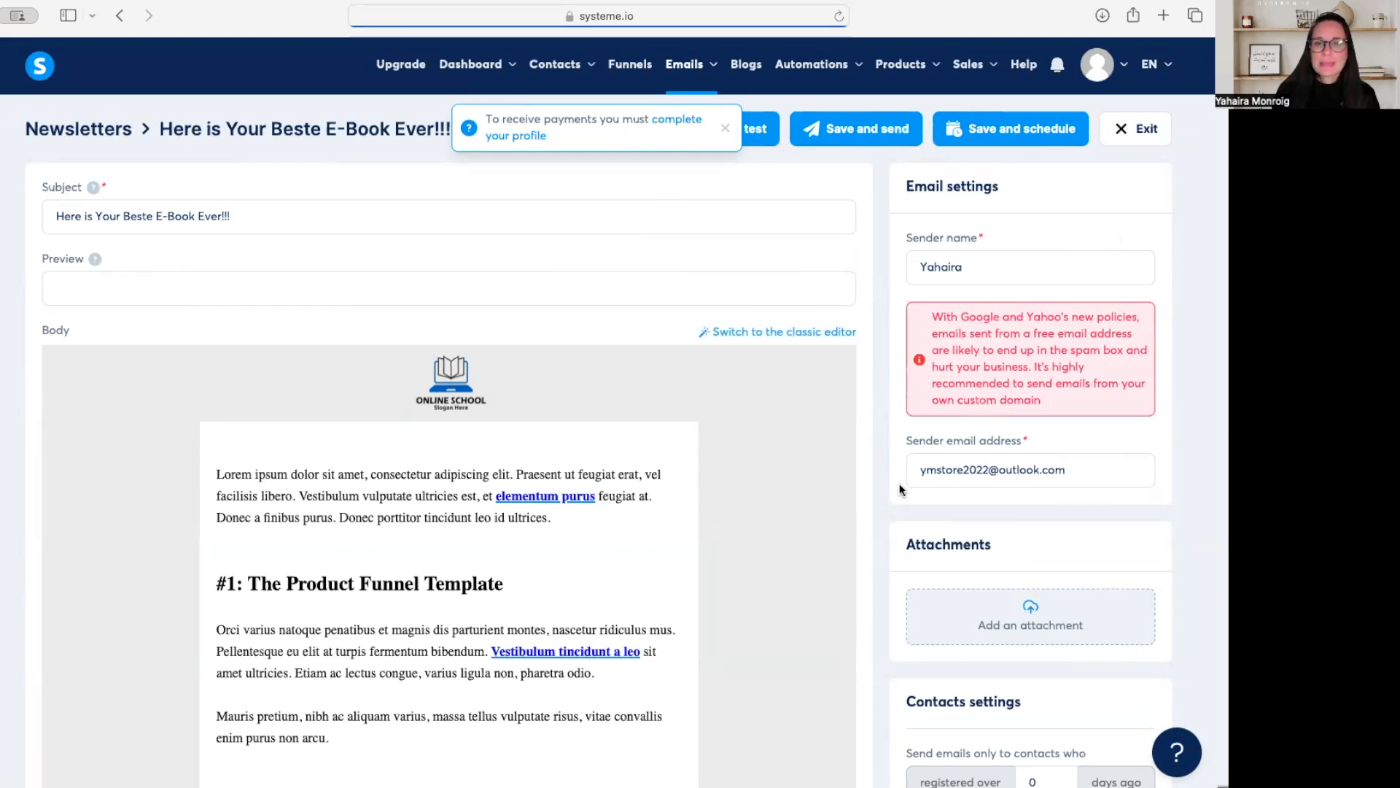
{"action": "left_click", "coordinate": [807, 333]}
{"action": "left_click", "coordinate": [511, 485]}
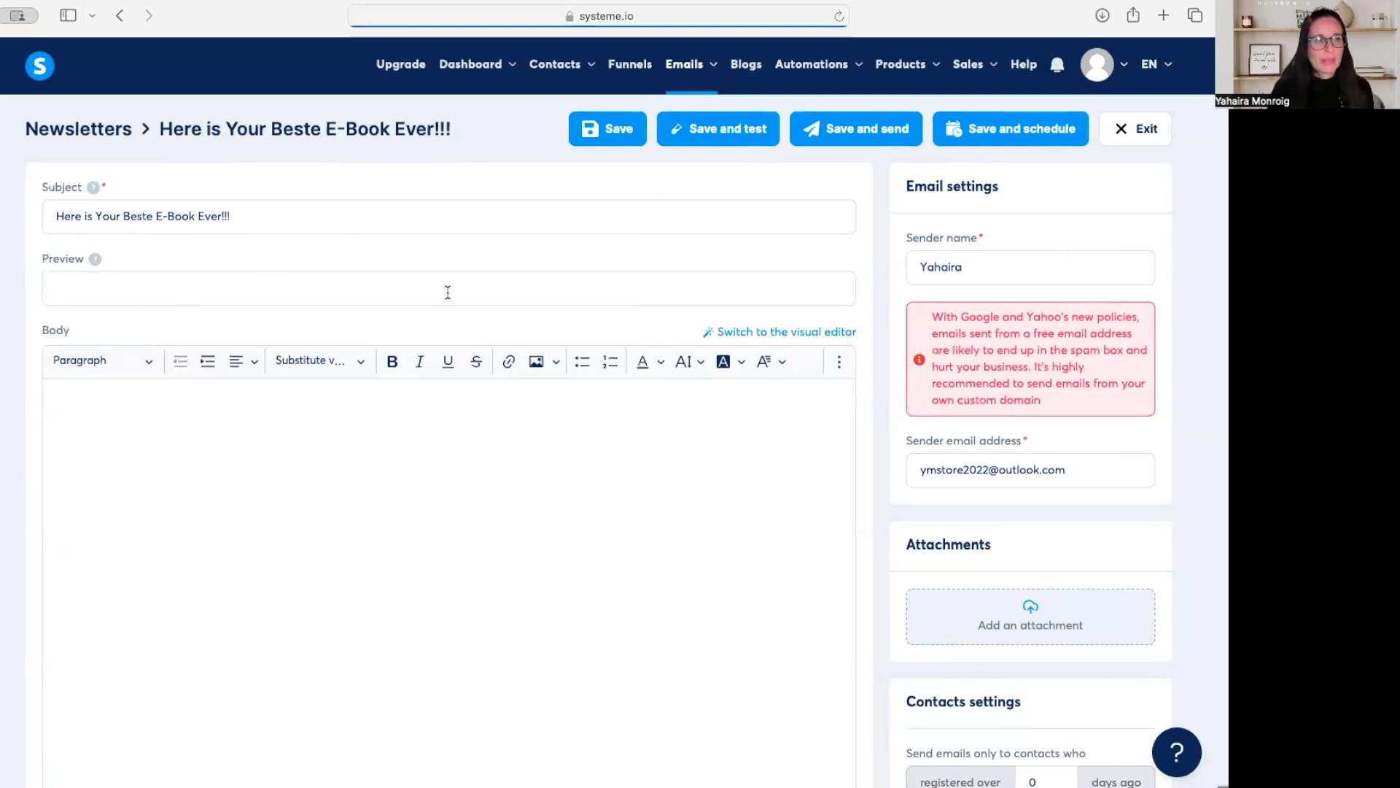
Step: Begin the email body with "Hi" followed by the First name substitution variable and a comma
{"action": "left_click", "coordinate": [144, 287]}
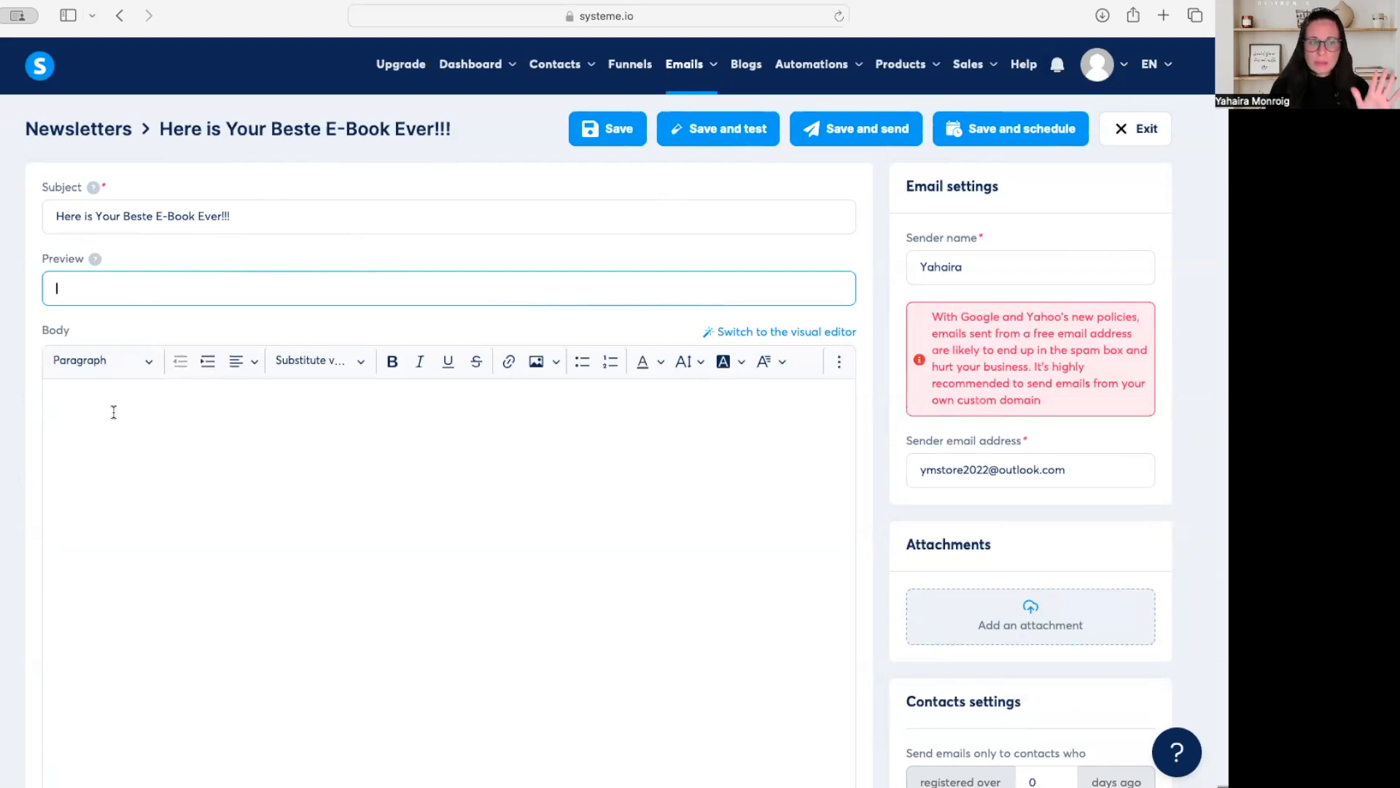
{"action": "left_click", "coordinate": [155, 408]}
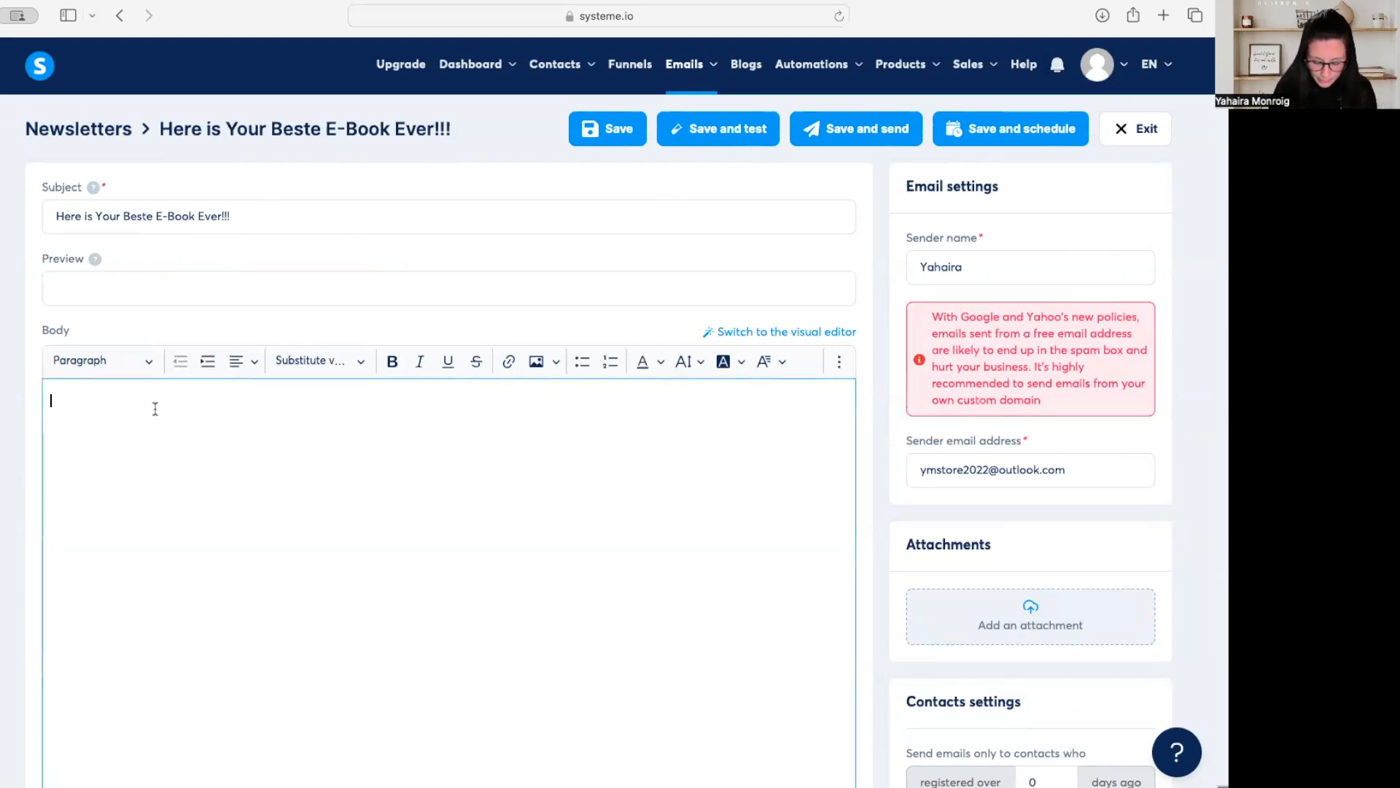
{"action": "type", "text": "Hi"}
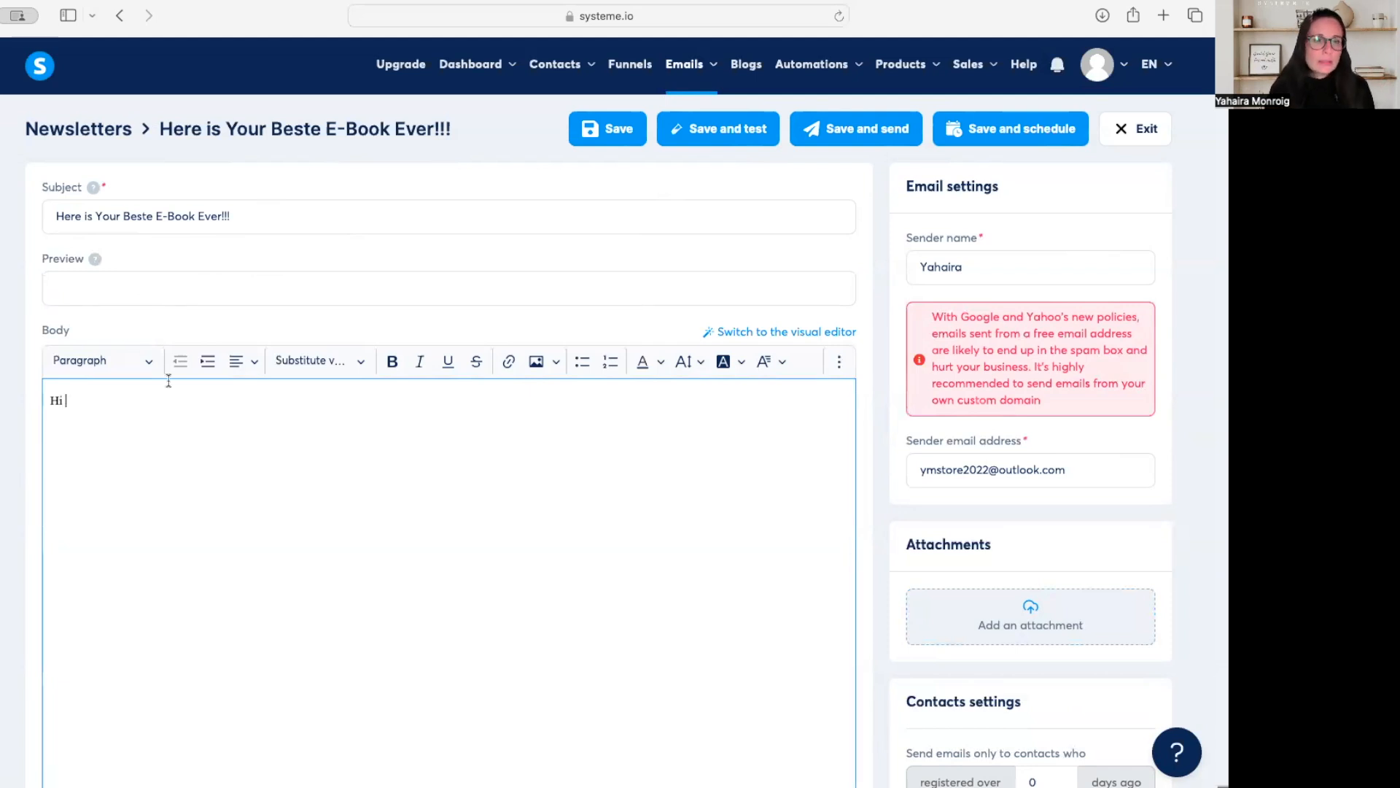
{"action": "scroll", "coordinate": [344, 379], "scroll_direction": "down", "scroll_amount": 1}
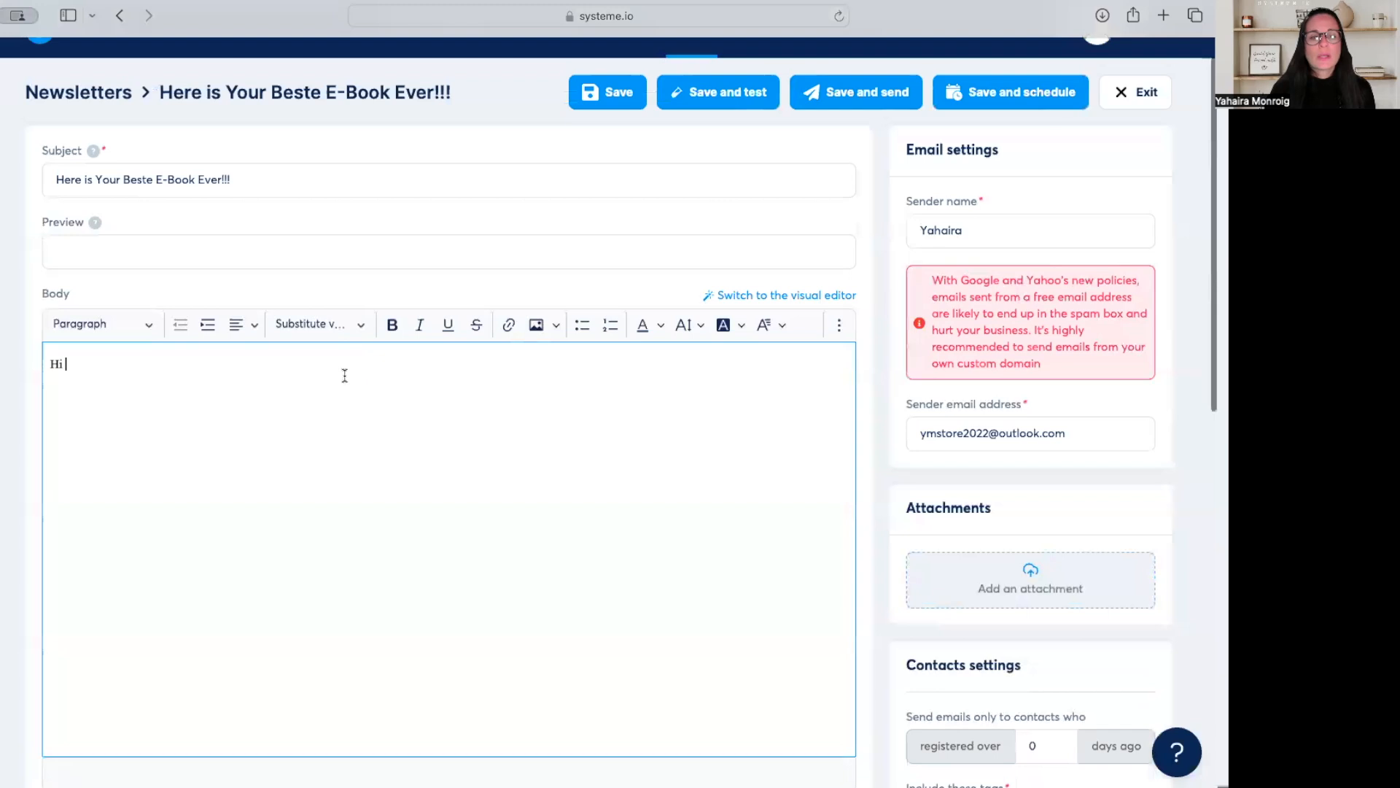
{"action": "left_click", "coordinate": [362, 327]}
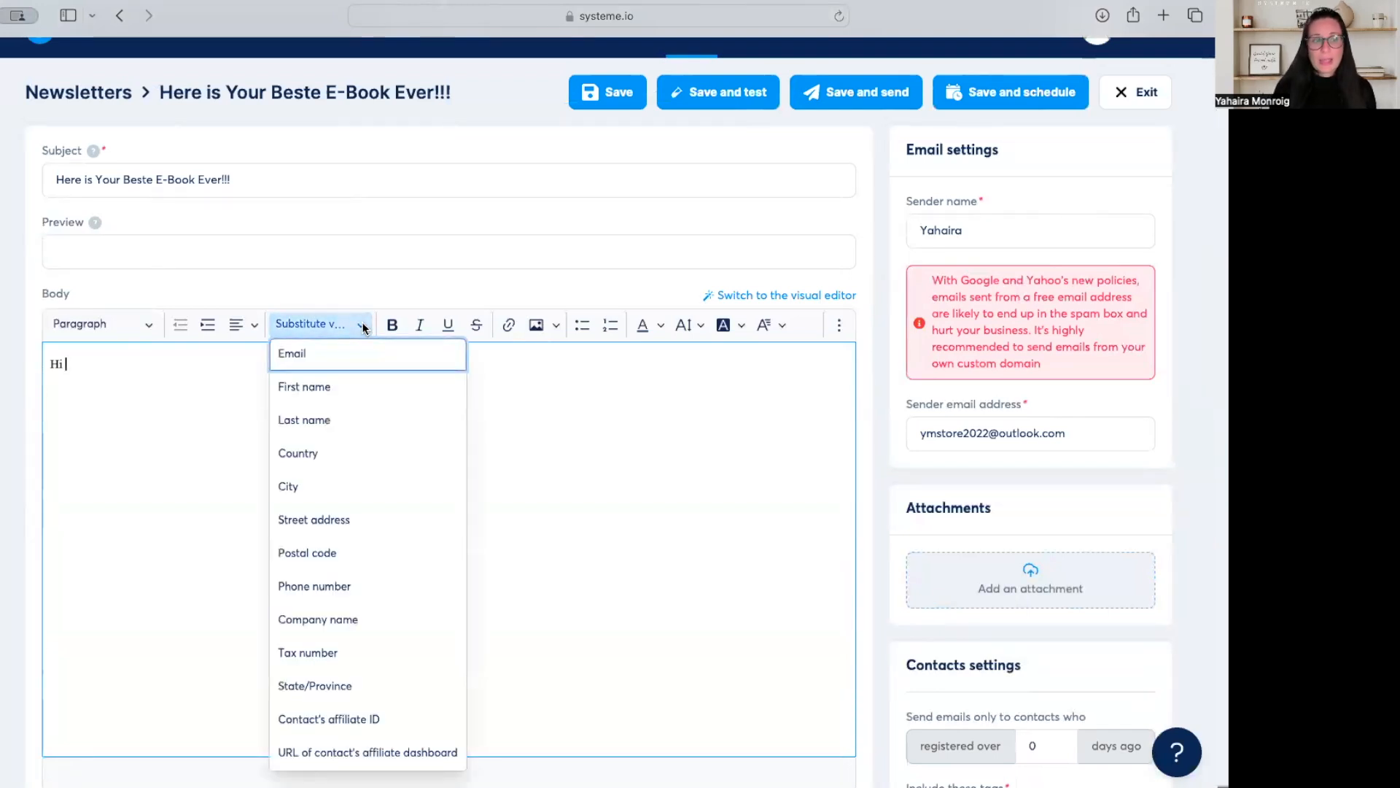
{"action": "left_click", "coordinate": [326, 388]}
{"action": "type", "text": ","}
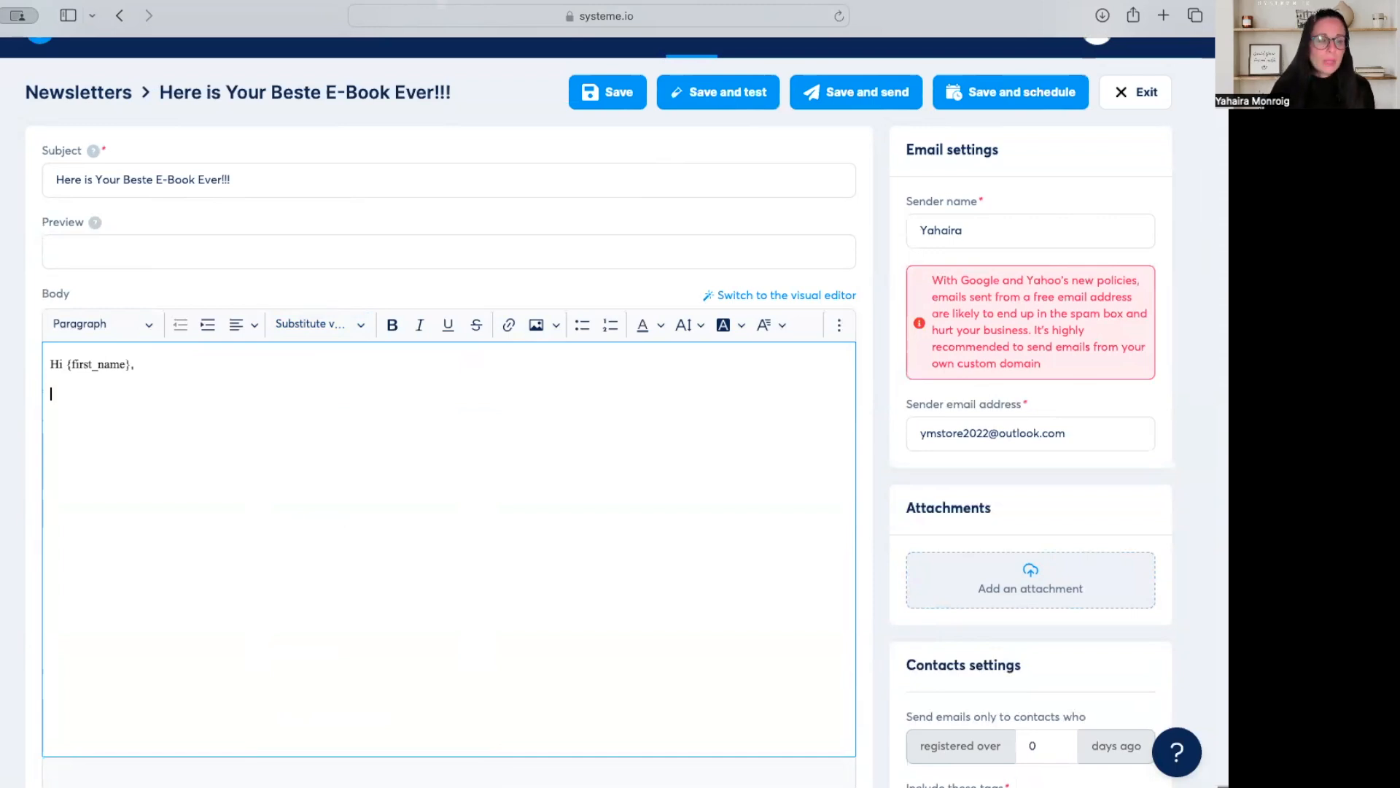
Step: Add the line "Great news!!! Your Best E-Book Ever is Here!!!!" below the greeting
{"action": "key", "text": "Return"}
{"action": "type", "text": "G"}
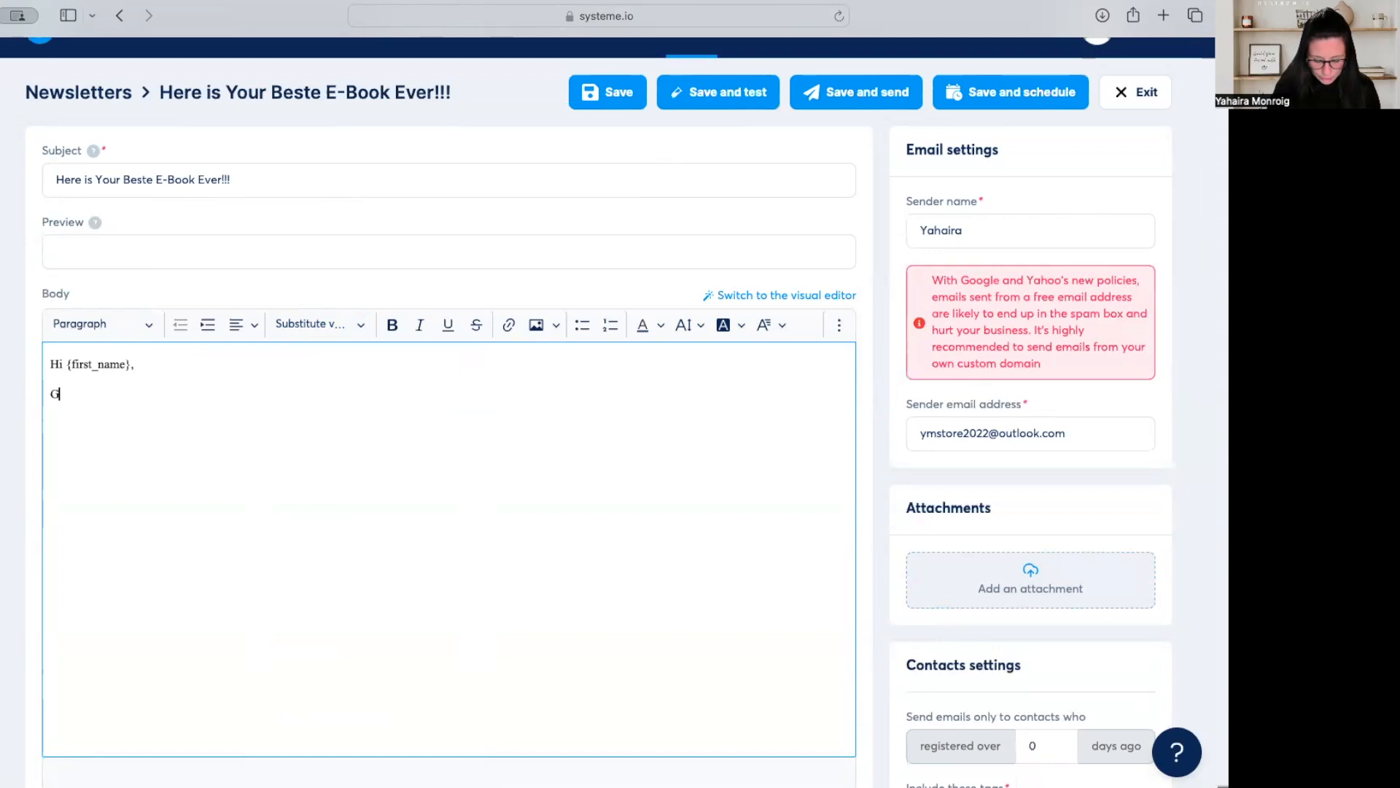
{"action": "type", "text": "reat news!!! You"}
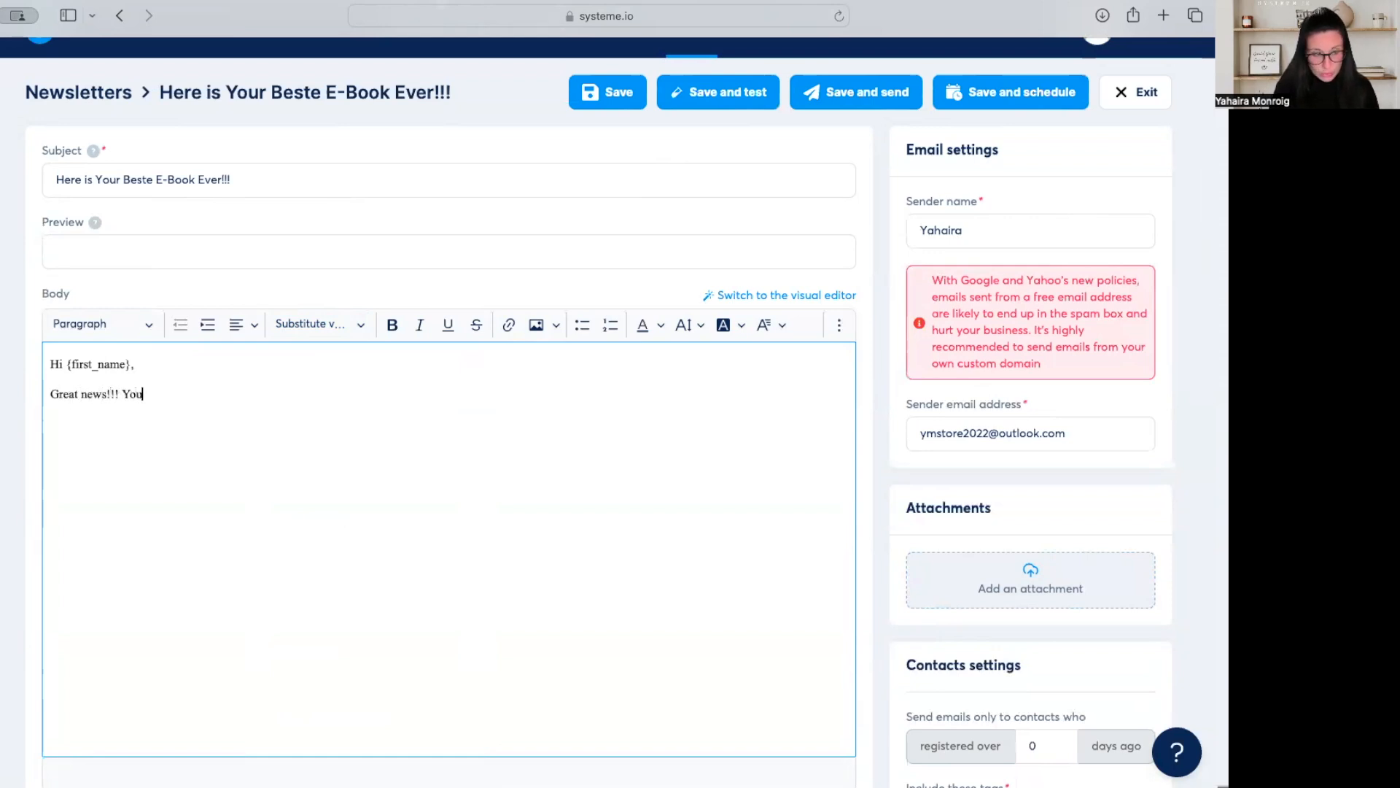
{"action": "key", "text": "BackSpace"}
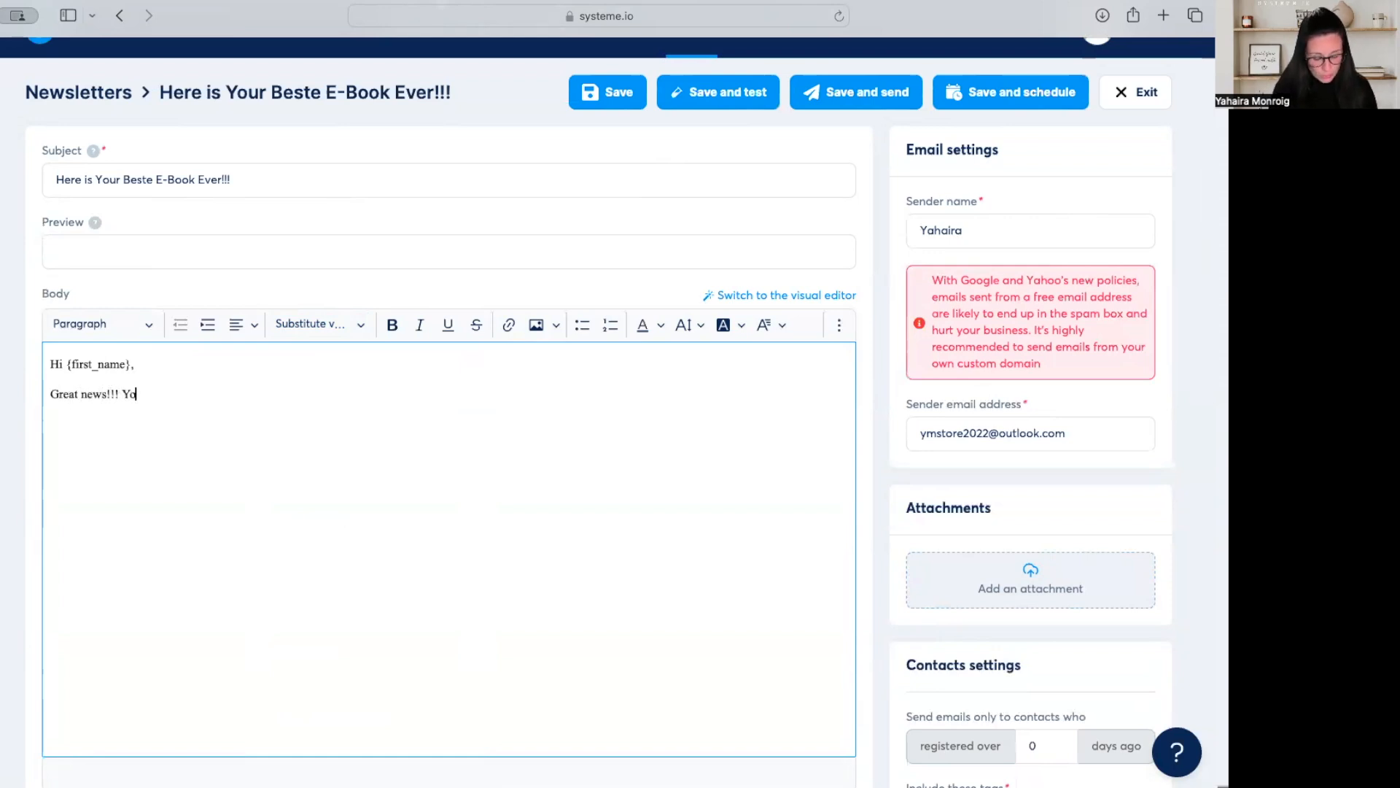
{"action": "type", "text": "ur Bes"}
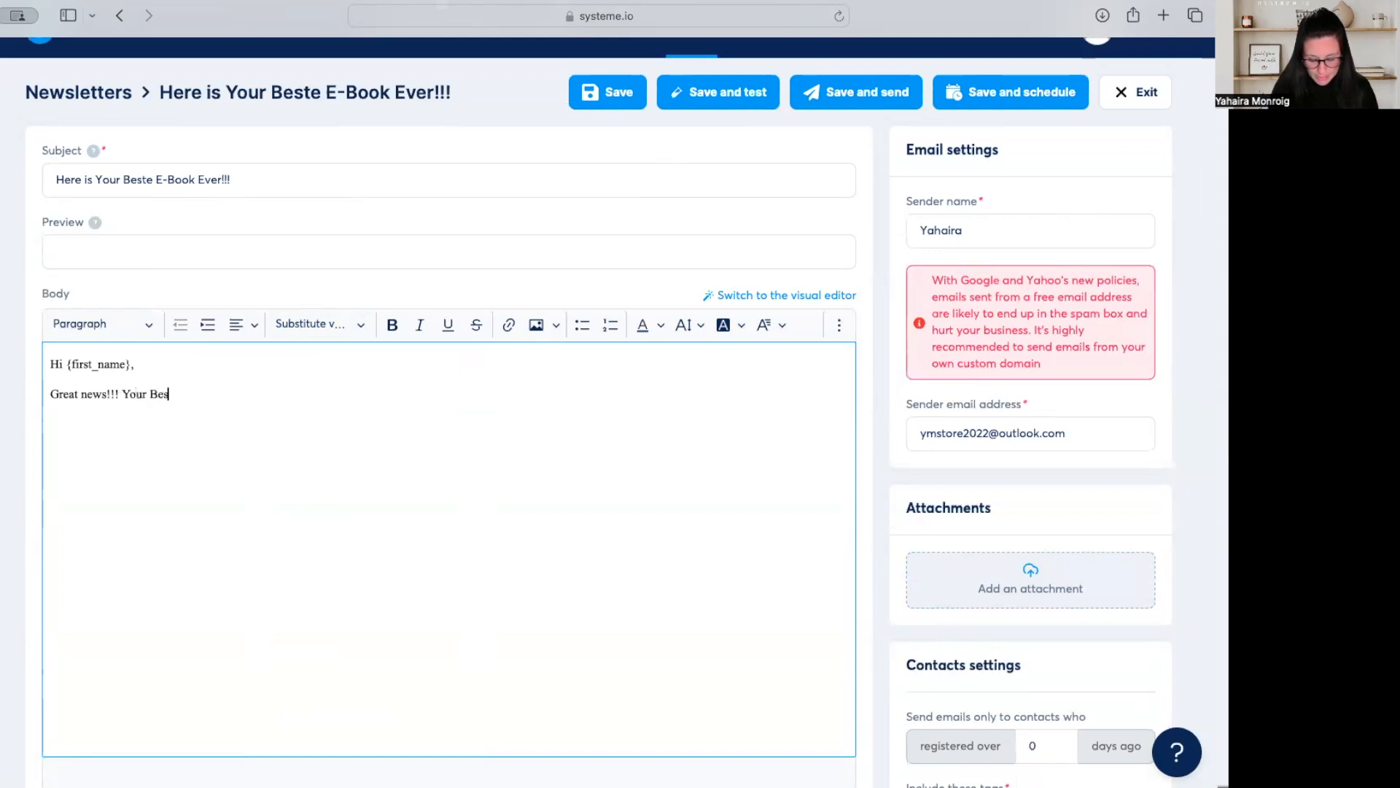
{"action": "type", "text": "t E-Book Ever is Here!!!"}
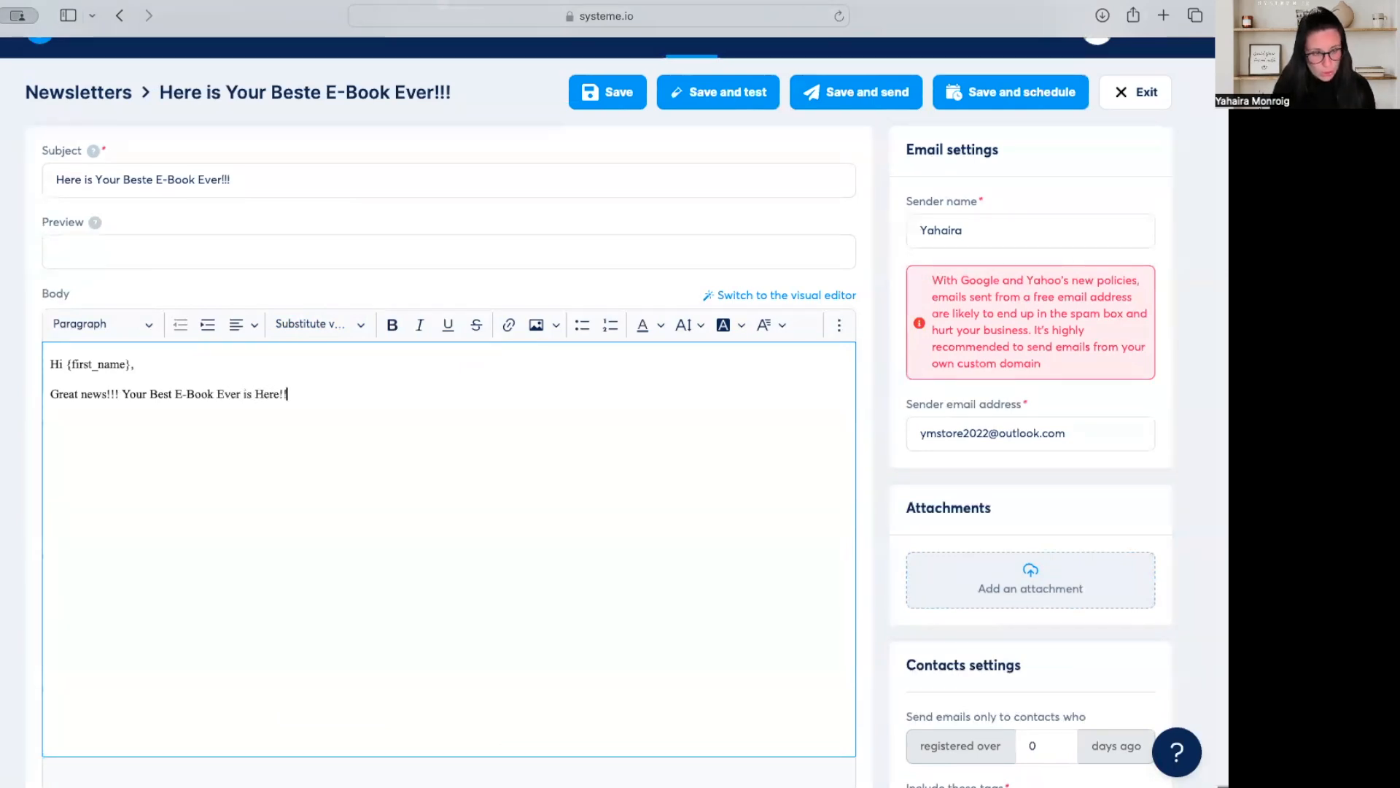
Step: Close the email body with "Regards," and the sender's first name on a separate line
{"action": "key", "text": "Return"}
{"action": "type", "text": "Regards,"}
{"action": "key", "text": "Return"}
{"action": "key", "text": "Return"}
{"action": "type", "text": "Y"}
{"action": "key", "text": "BackSpace"}
{"action": "key", "text": "BackSpace"}
{"action": "type", "text": "Yahira"}
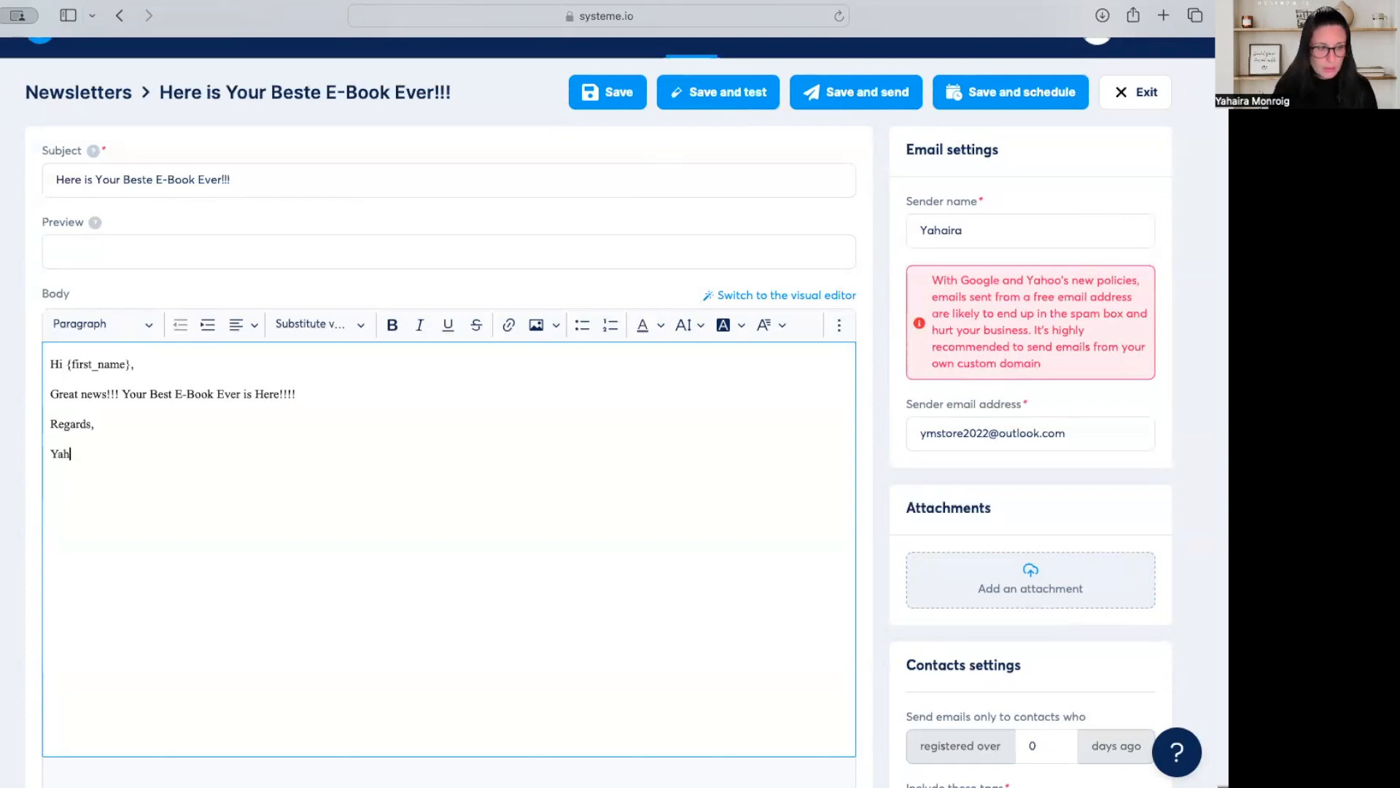
{"action": "key", "text": "BackSpace"}
{"action": "key", "text": "BackSpace"}
{"action": "key", "text": "BackSpace"}
{"action": "type", "text": "aira"}
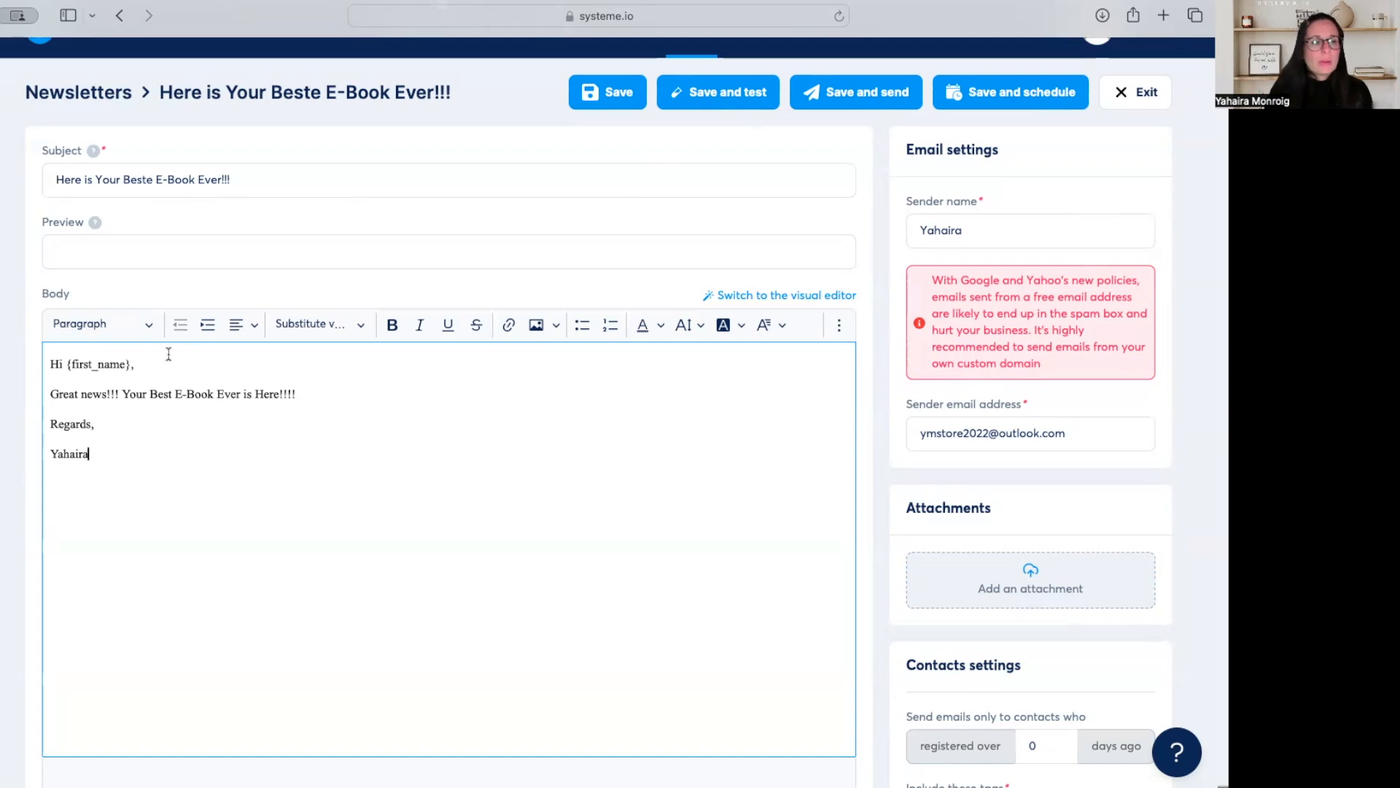
Step: Try the Heading 1, Heading 2 and Heading 3 styles on the greeting line and return it to Paragraph
{"action": "left_click", "coordinate": [148, 326]}
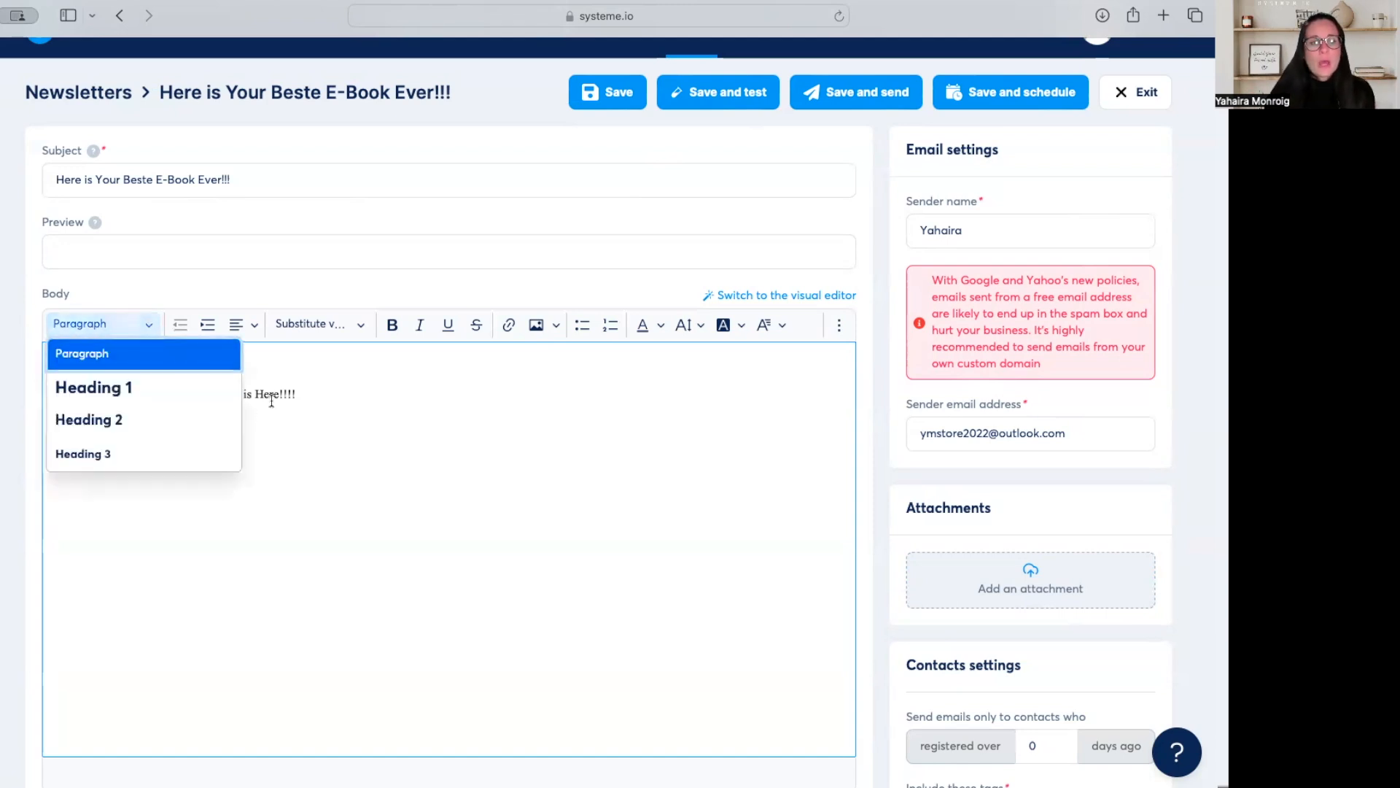
{"action": "left_click", "coordinate": [63, 359]}
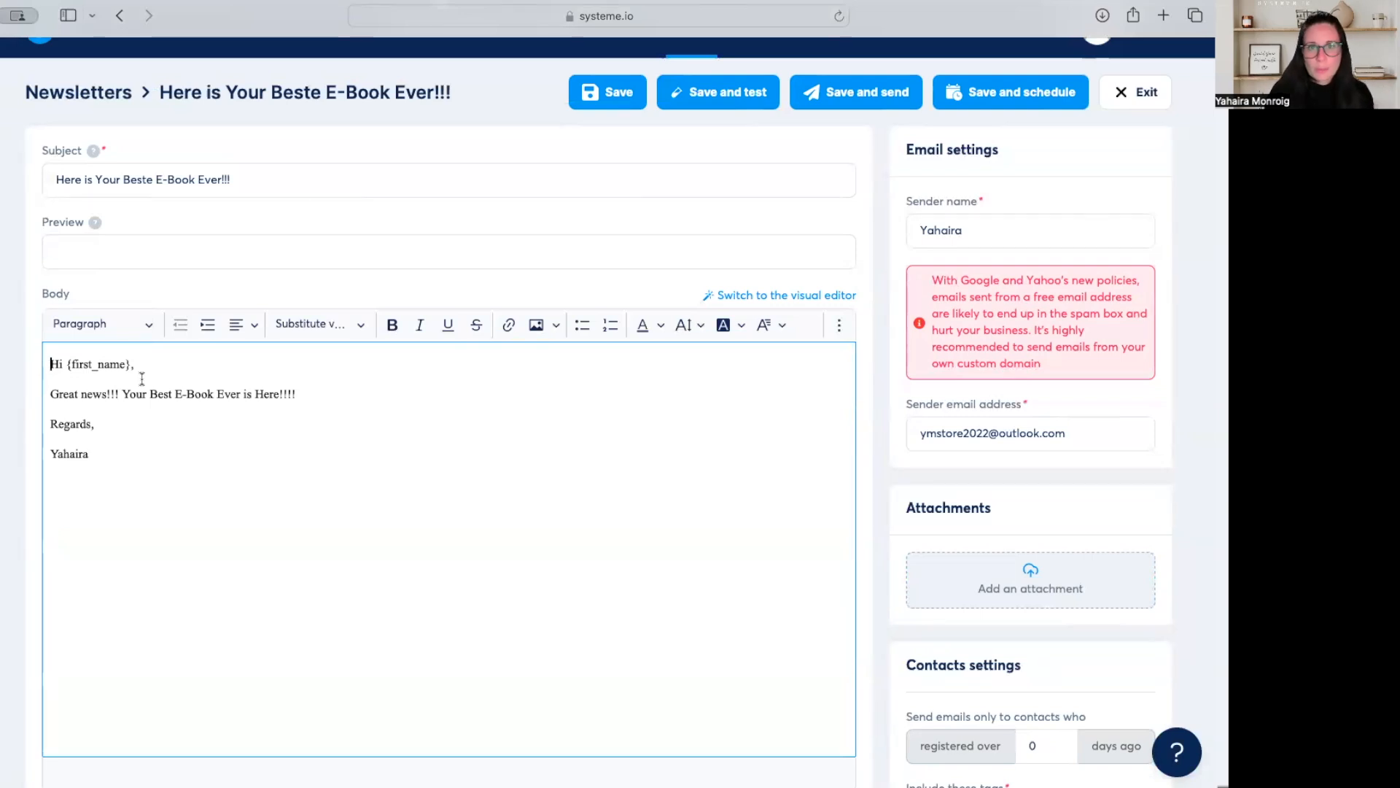
{"action": "left_click", "coordinate": [148, 326]}
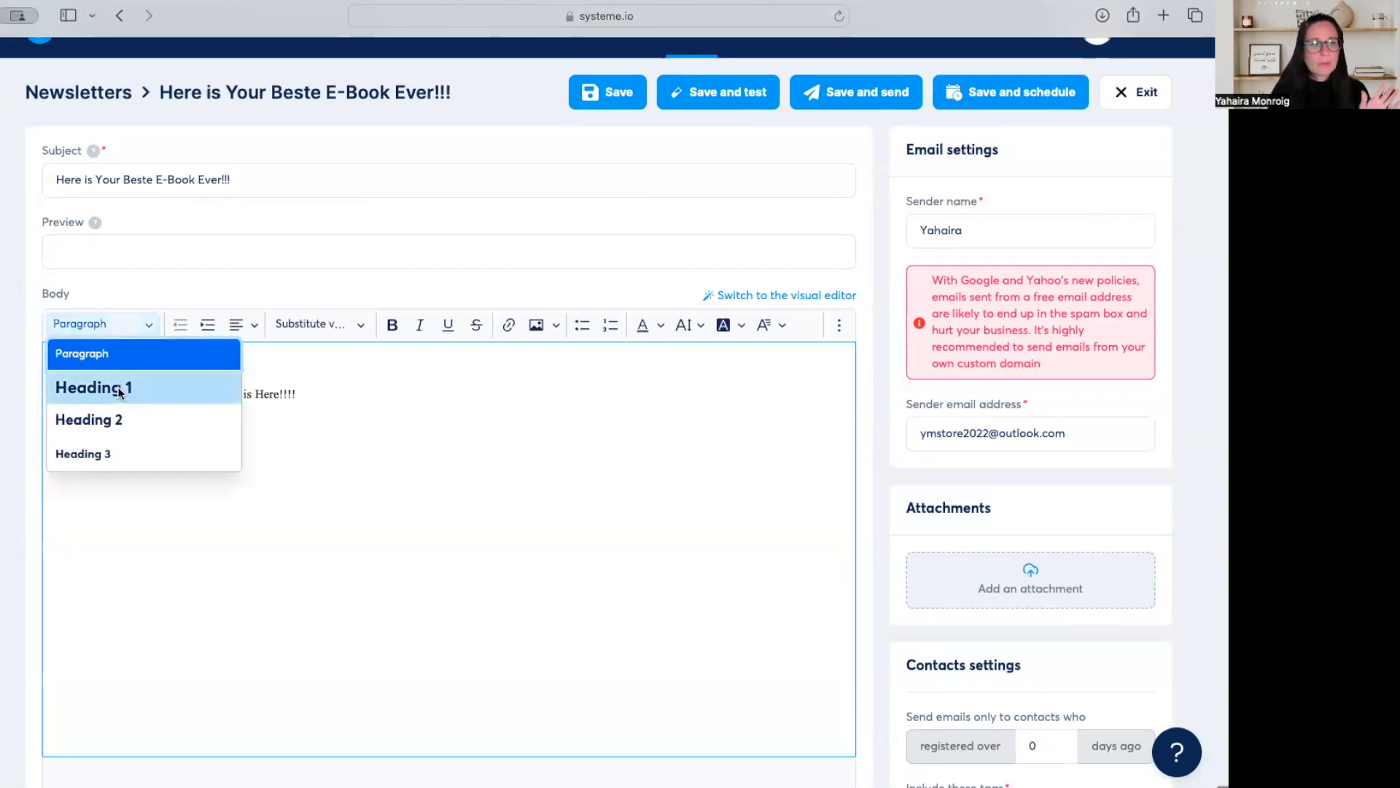
{"action": "left_click", "coordinate": [118, 391]}
{"action": "left_click", "coordinate": [150, 325]}
{"action": "left_click", "coordinate": [110, 419]}
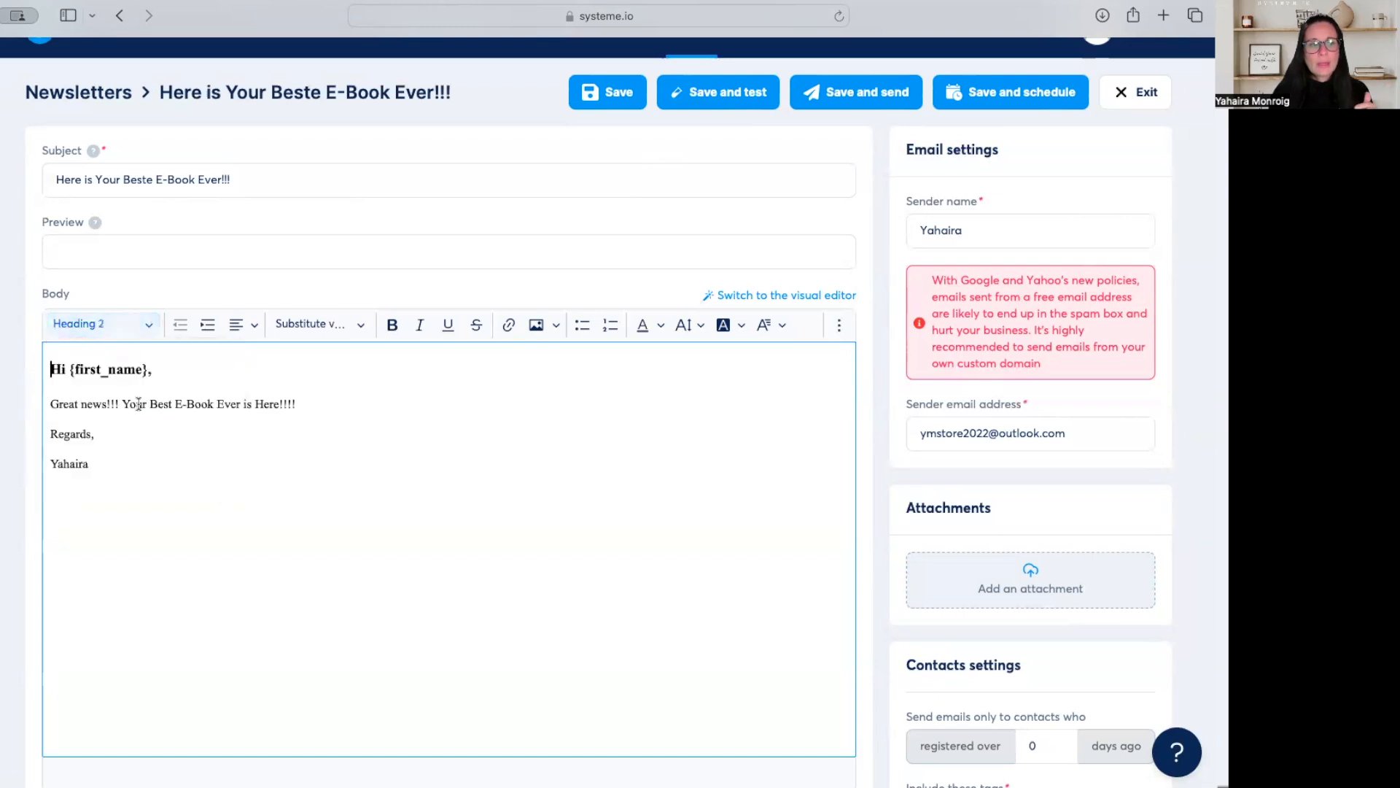
{"action": "left_click", "coordinate": [149, 325]}
{"action": "left_click", "coordinate": [129, 456]}
{"action": "left_click", "coordinate": [148, 325]}
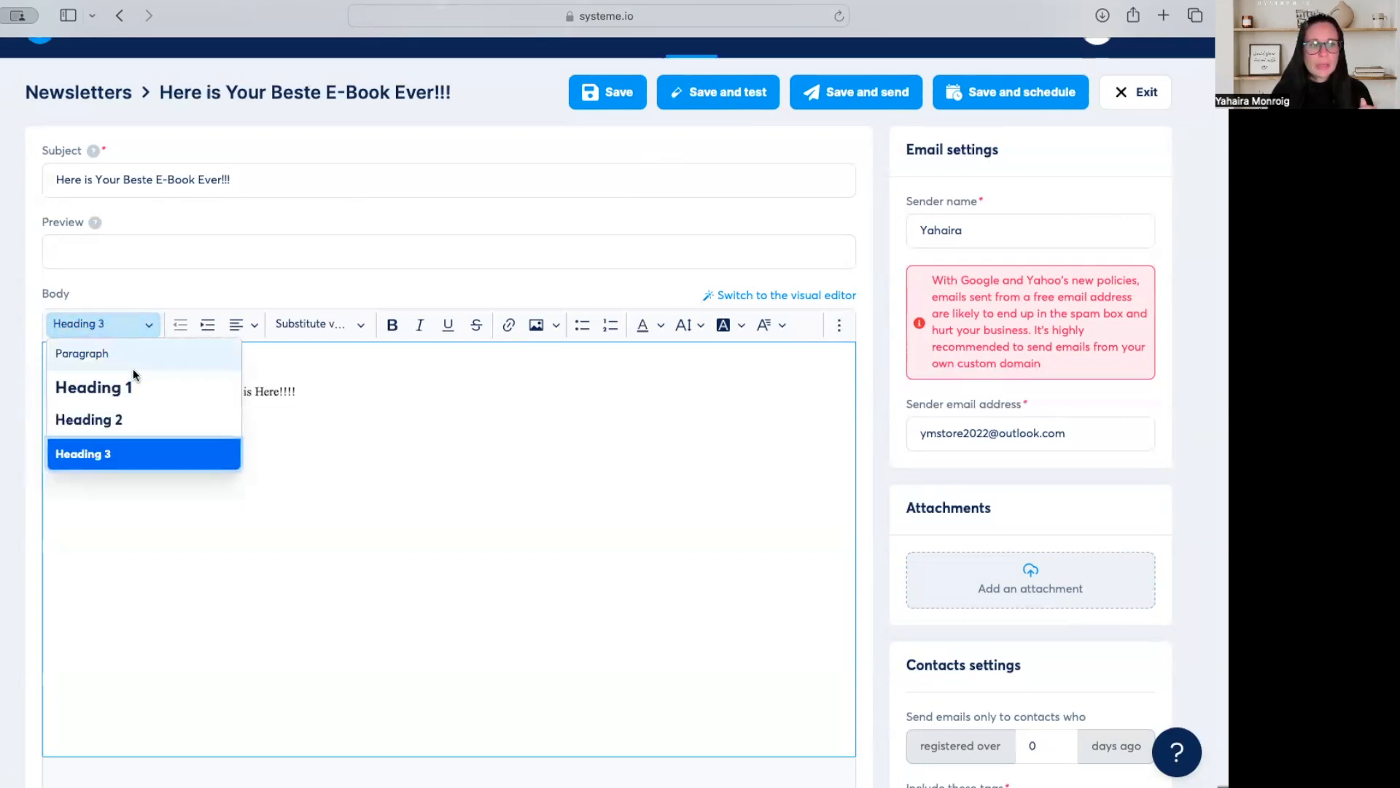
{"action": "left_click", "coordinate": [113, 353]}
Step: Try increasing the greeting line's indent by one level and remove the indent again
{"action": "left_click", "coordinate": [208, 325]}
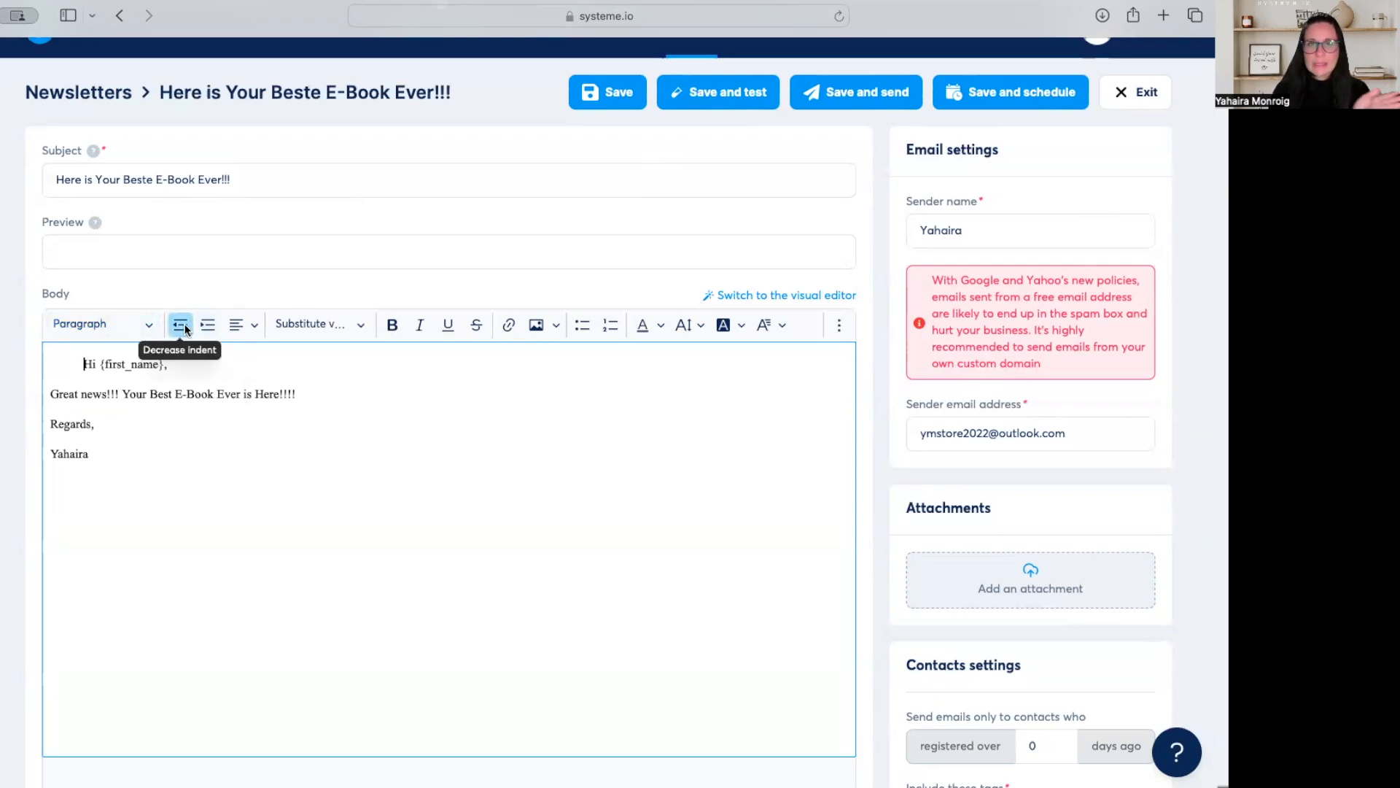
{"action": "left_click", "coordinate": [185, 329]}
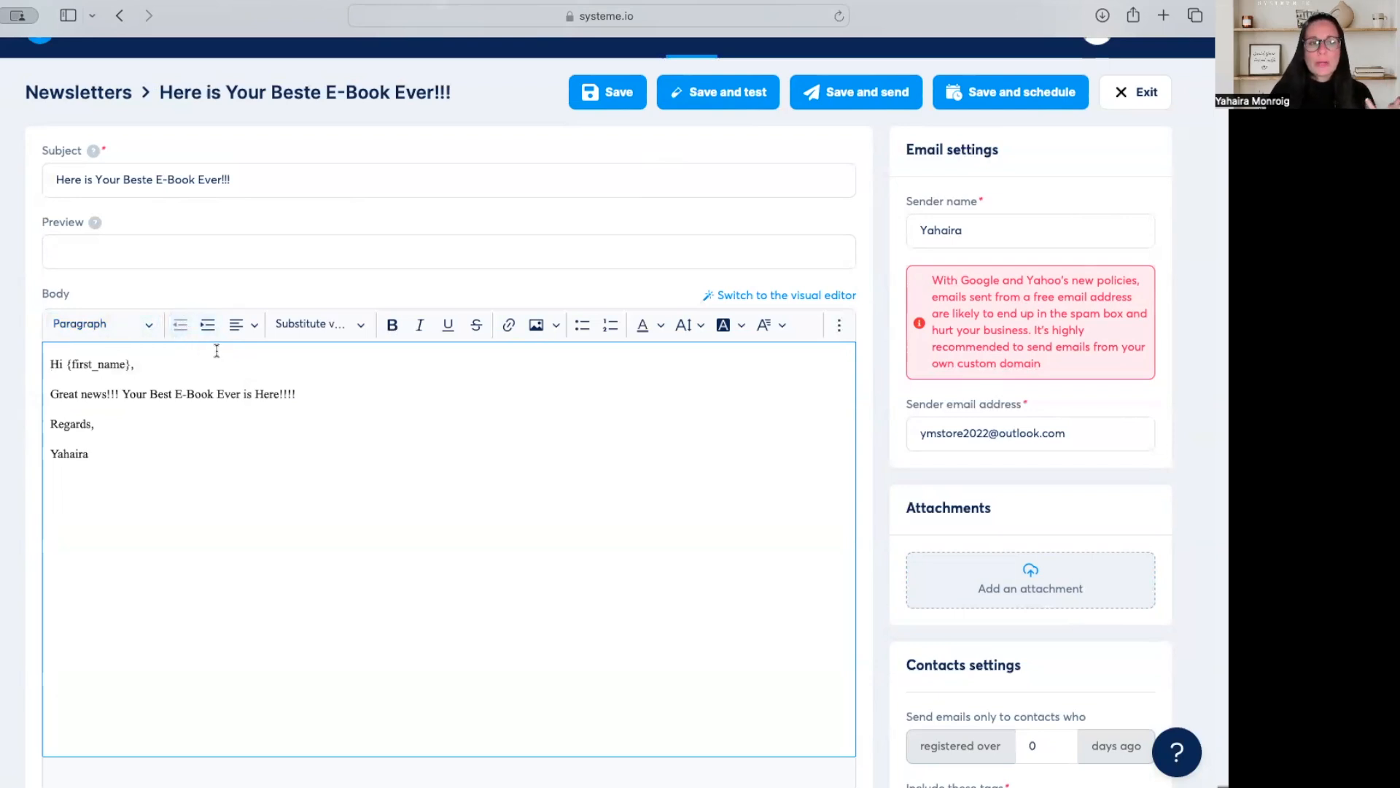
Step: Try a different text alignment on the greeting line and return it to left alignment
{"action": "left_click", "coordinate": [243, 325]}
{"action": "left_click", "coordinate": [251, 401]}
{"action": "left_click", "coordinate": [243, 325]}
{"action": "left_click", "coordinate": [245, 354]}
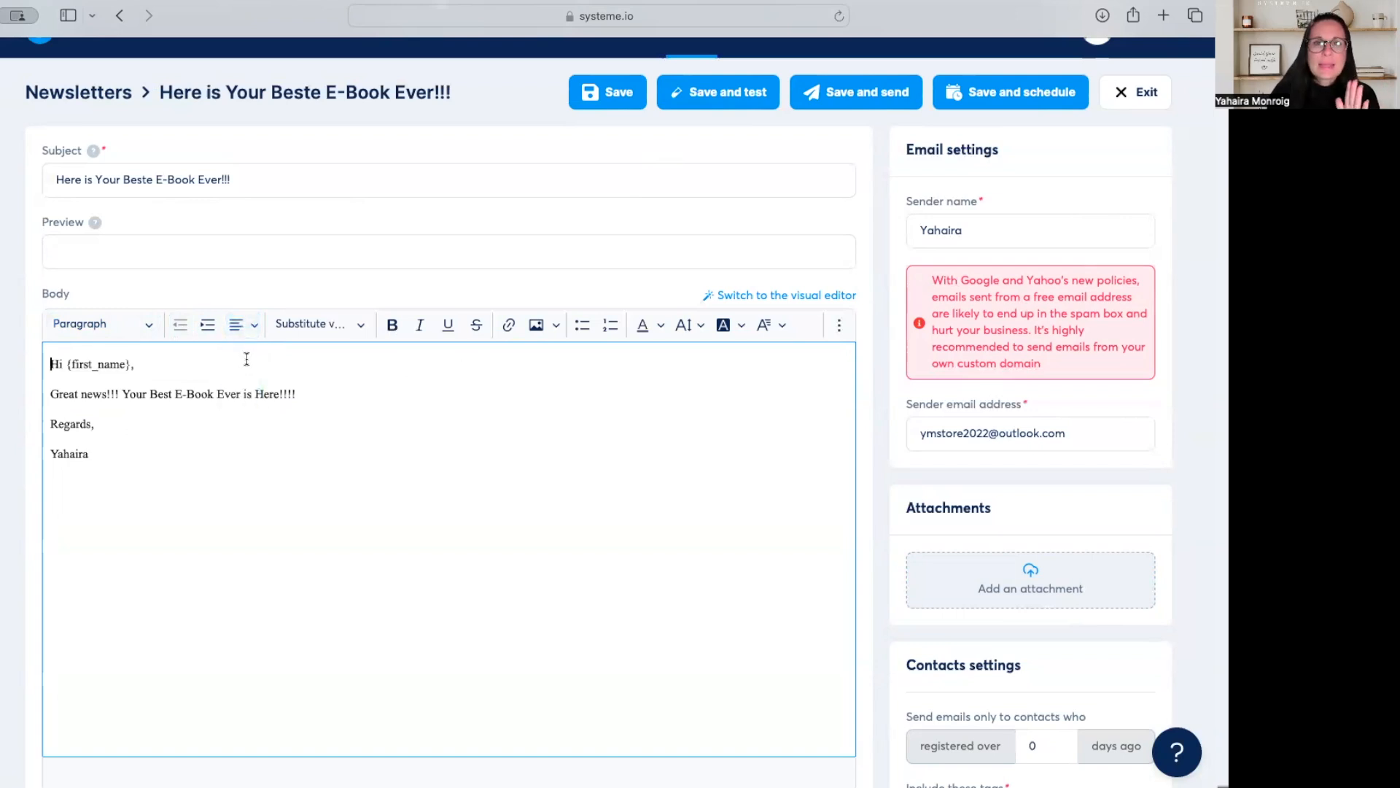
Step: Try inserting the Postal code substitution variable at the end of the greeting line and delete it again
{"action": "left_click", "coordinate": [308, 324]}
{"action": "scroll", "coordinate": [350, 675], "scroll_direction": "down", "scroll_amount": 1}
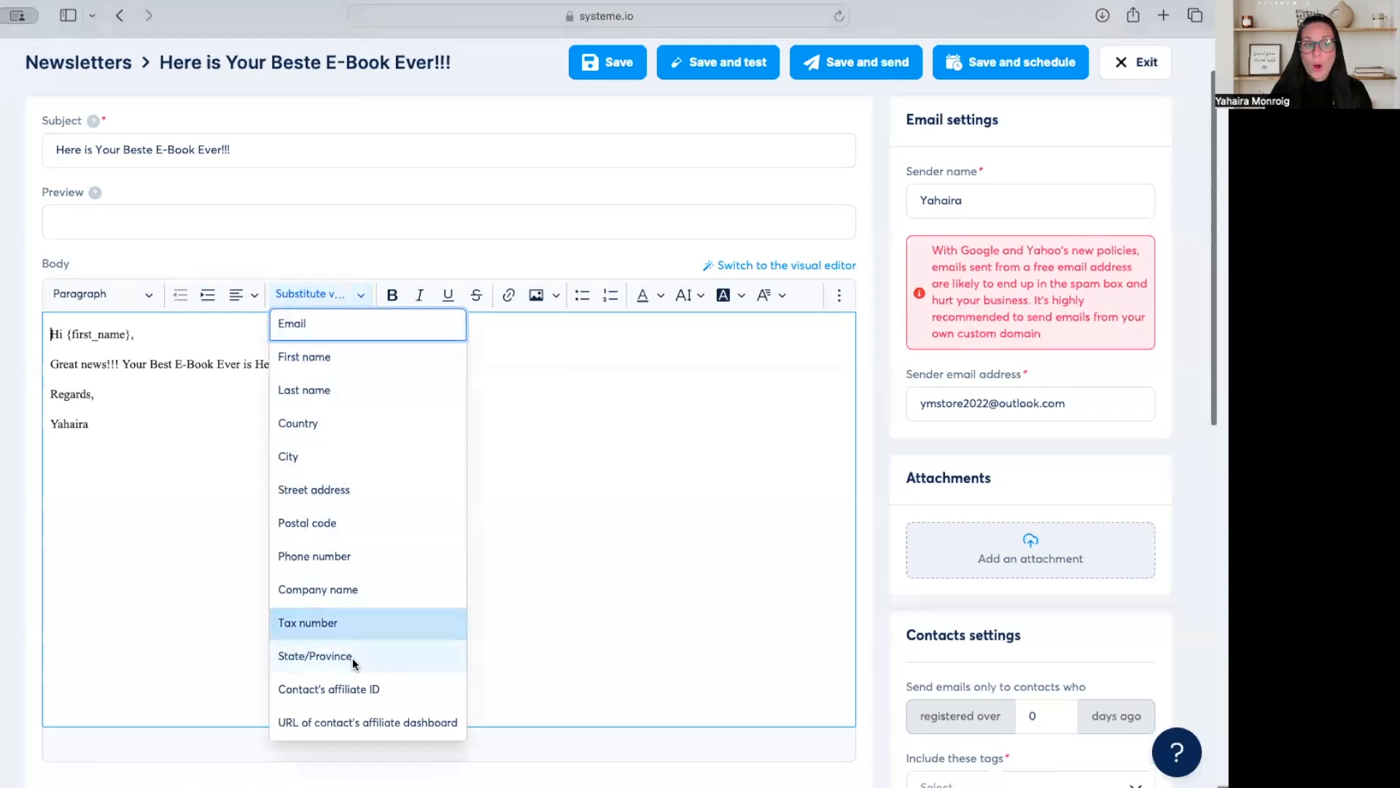
{"action": "left_click", "coordinate": [188, 406]}
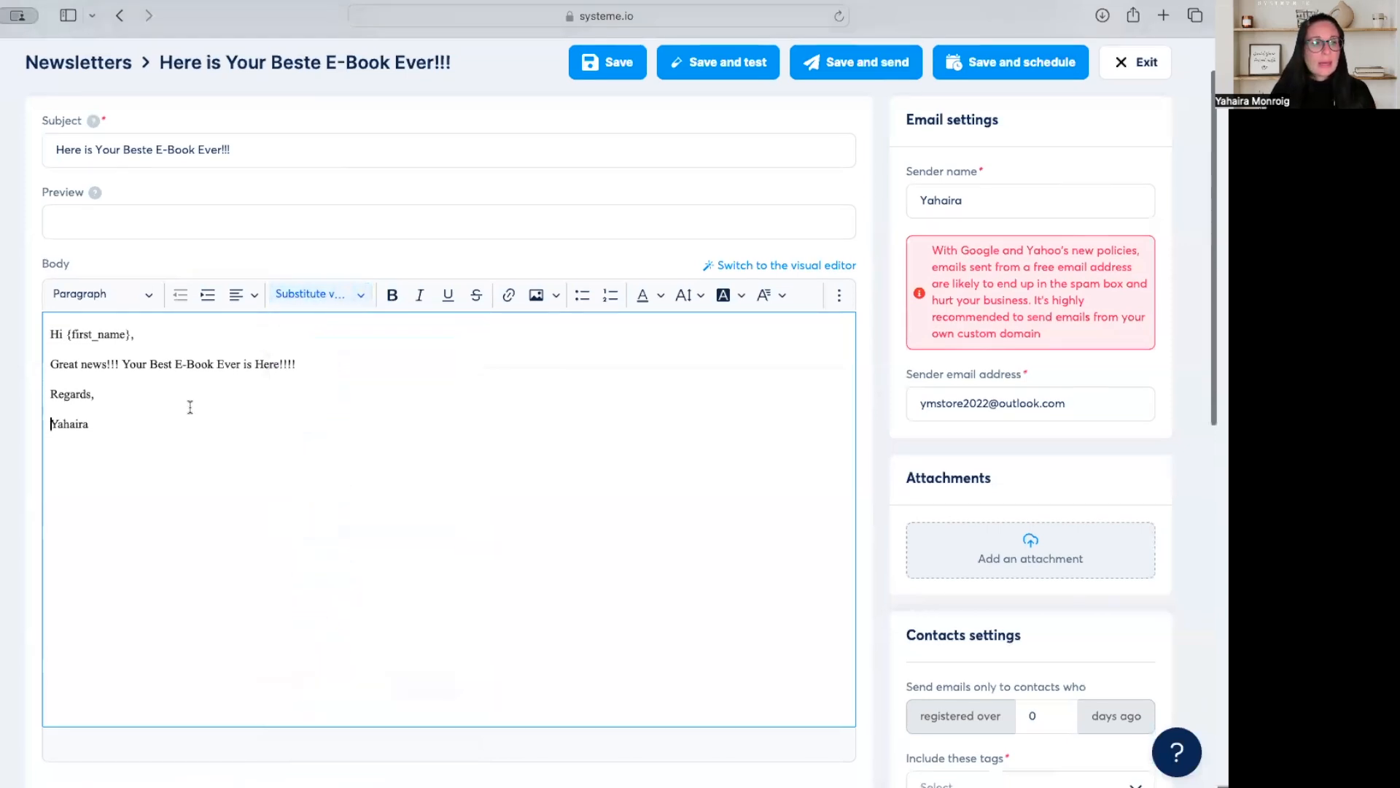
{"action": "left_click", "coordinate": [153, 332]}
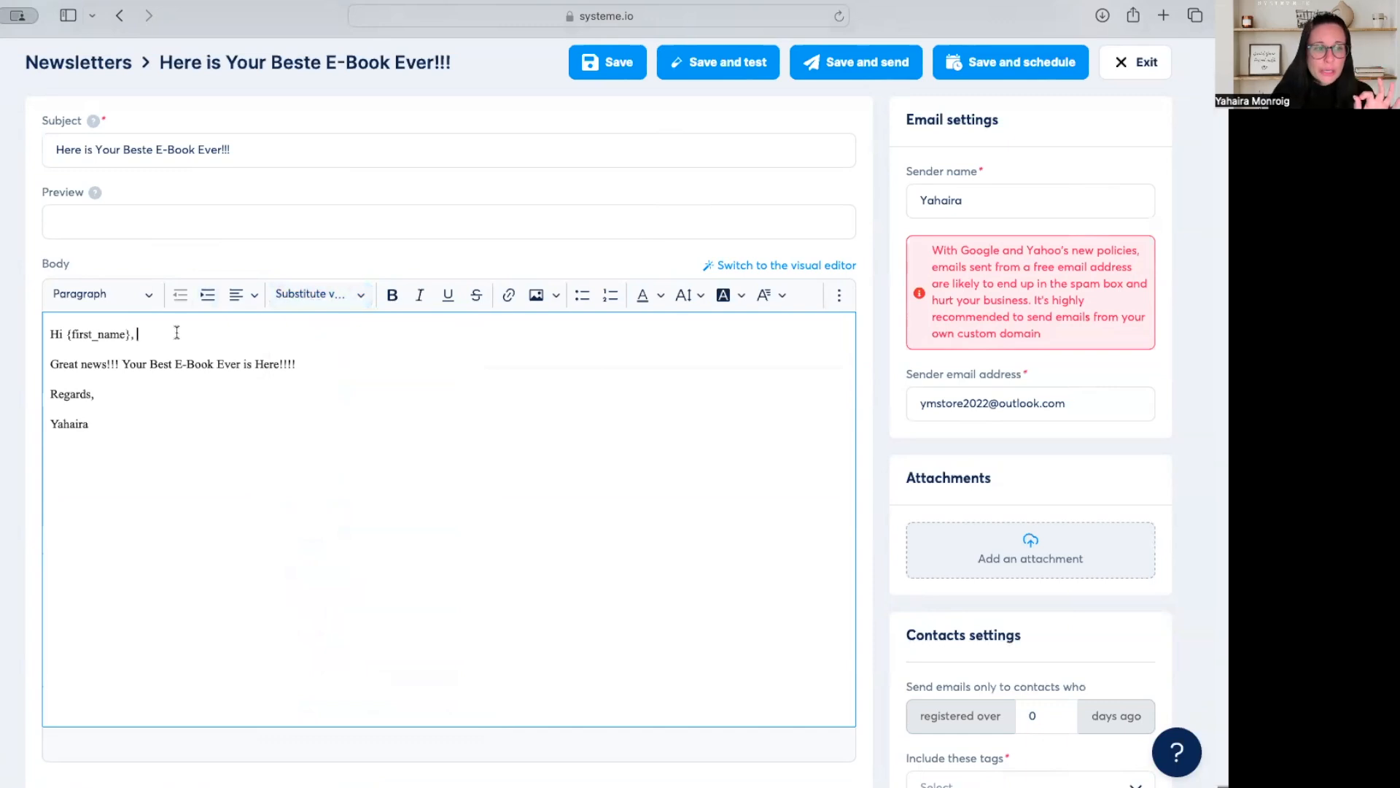
{"action": "left_click", "coordinate": [358, 294]}
{"action": "left_click", "coordinate": [342, 527]}
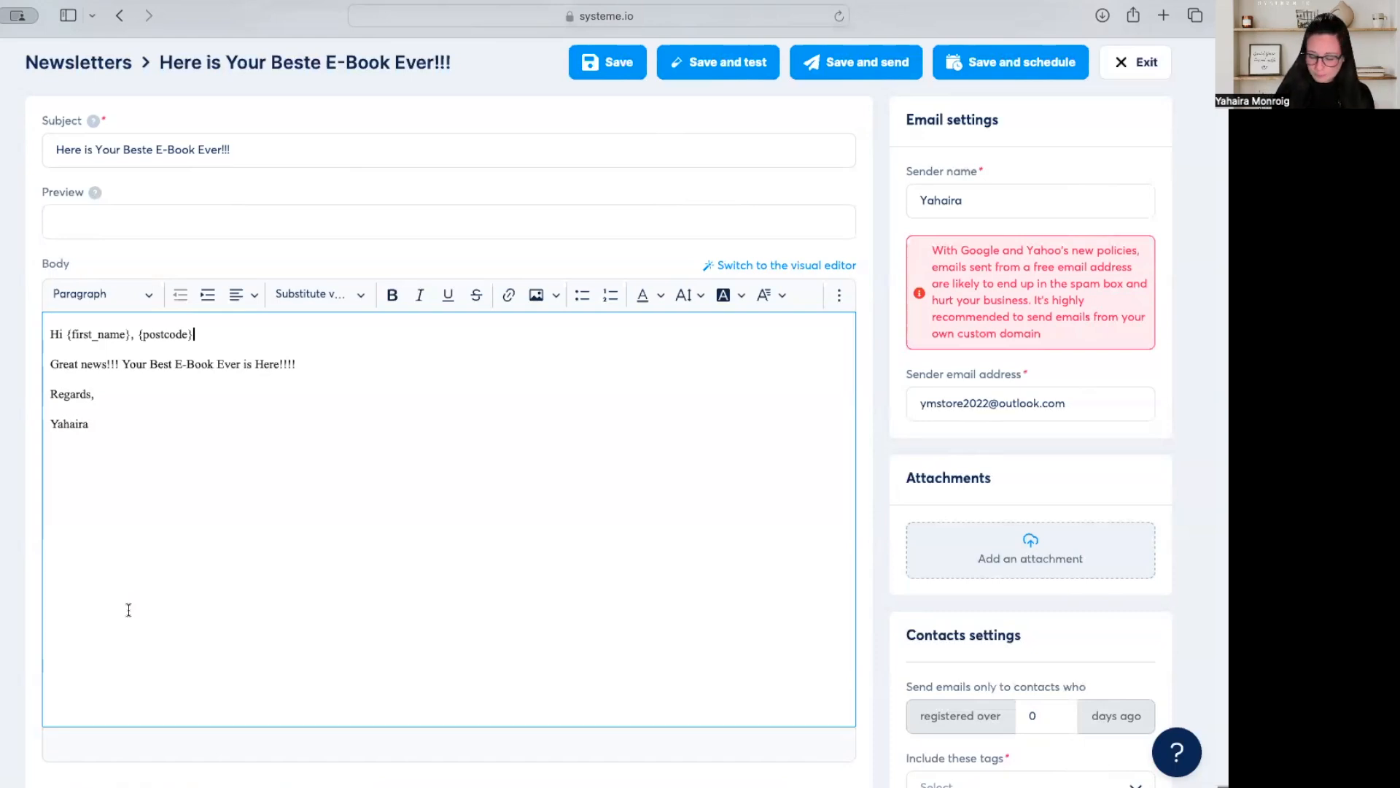
{"action": "key", "text": "BackSpace"}
{"action": "key", "text": "BackSpace"}
{"action": "key", "text": "BackSpace"}
{"action": "key", "text": "BackSpace"}
{"action": "key", "text": "BackSpace"}
{"action": "key", "text": "BackSpace"}
{"action": "key", "text": "BackSpace"}
{"action": "key", "text": "BackSpace"}
{"action": "key", "text": "BackSpace"}
{"action": "key", "text": "BackSpace"}
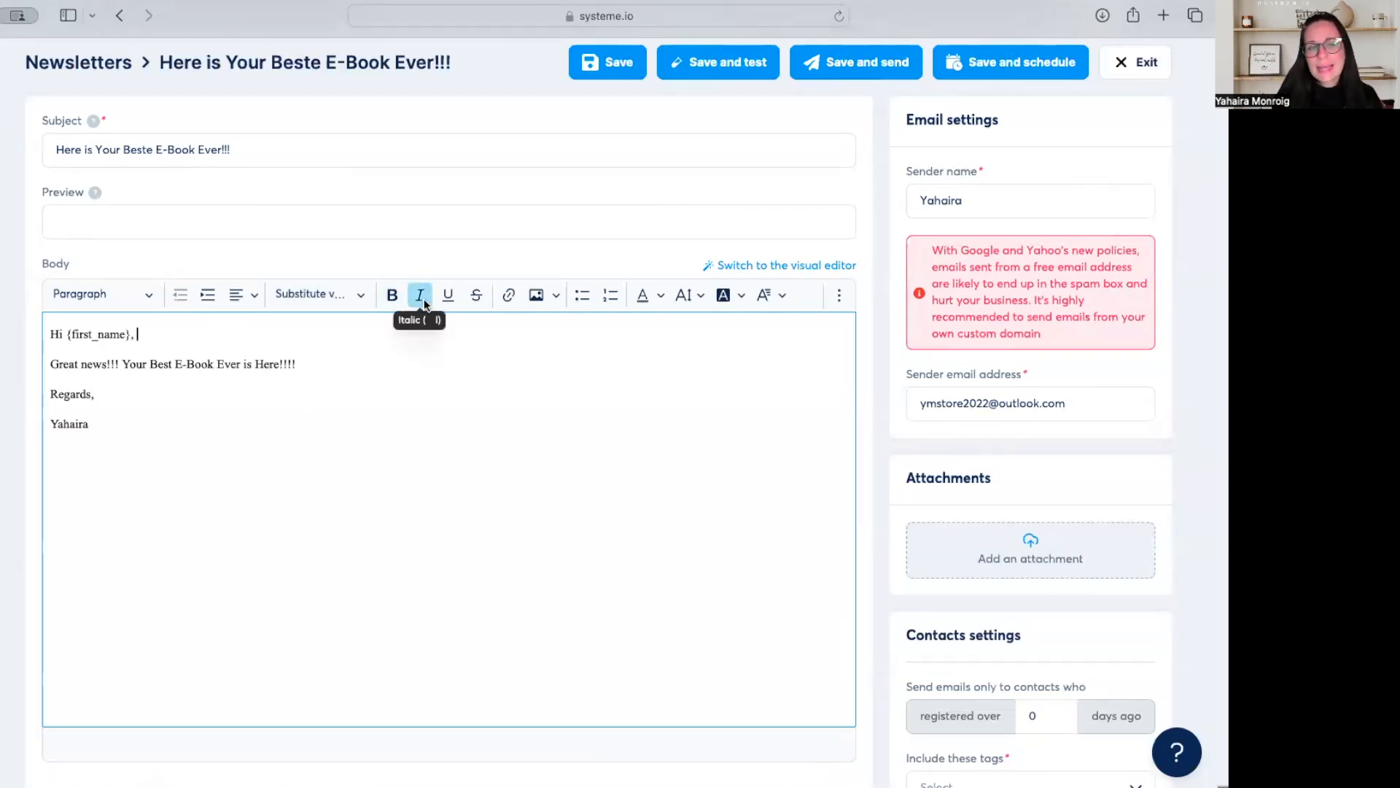
{"action": "left_click", "coordinate": [343, 362]}
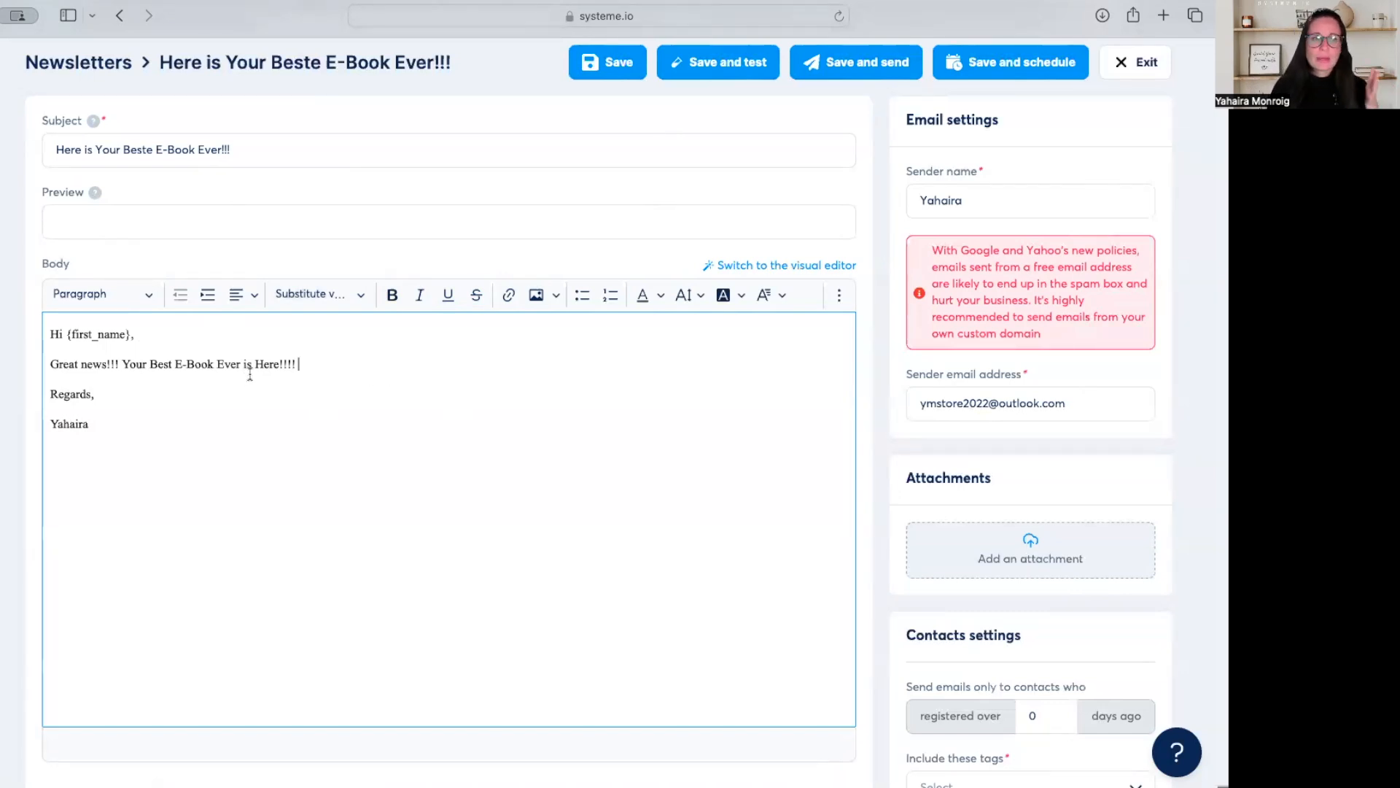
{"action": "left_click_drag", "start_coordinate": [254, 366], "coordinate": [278, 359]}
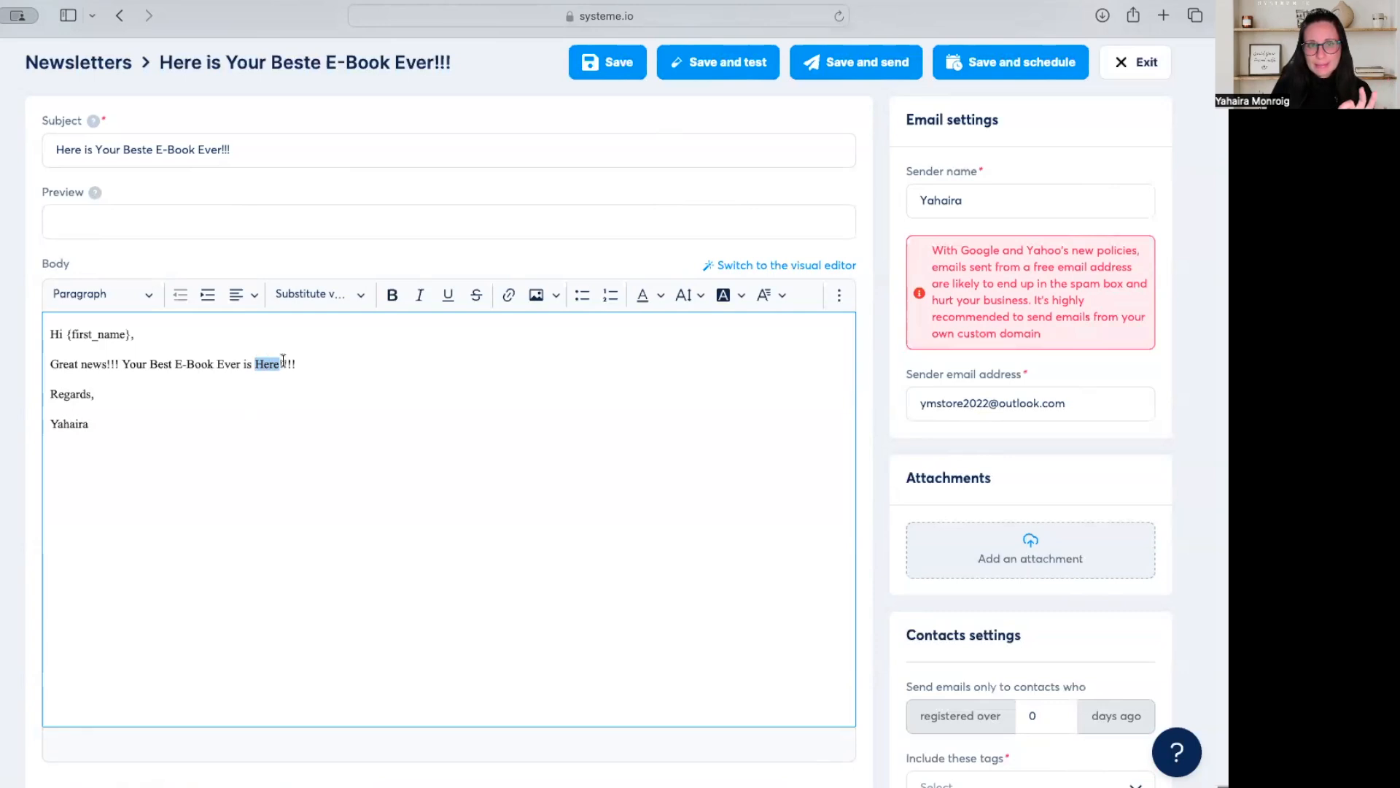
{"action": "left_click", "coordinate": [510, 295]}
{"action": "type", "text": "www.sippro"}
{"action": "type", "text": "yloveblog.com"}
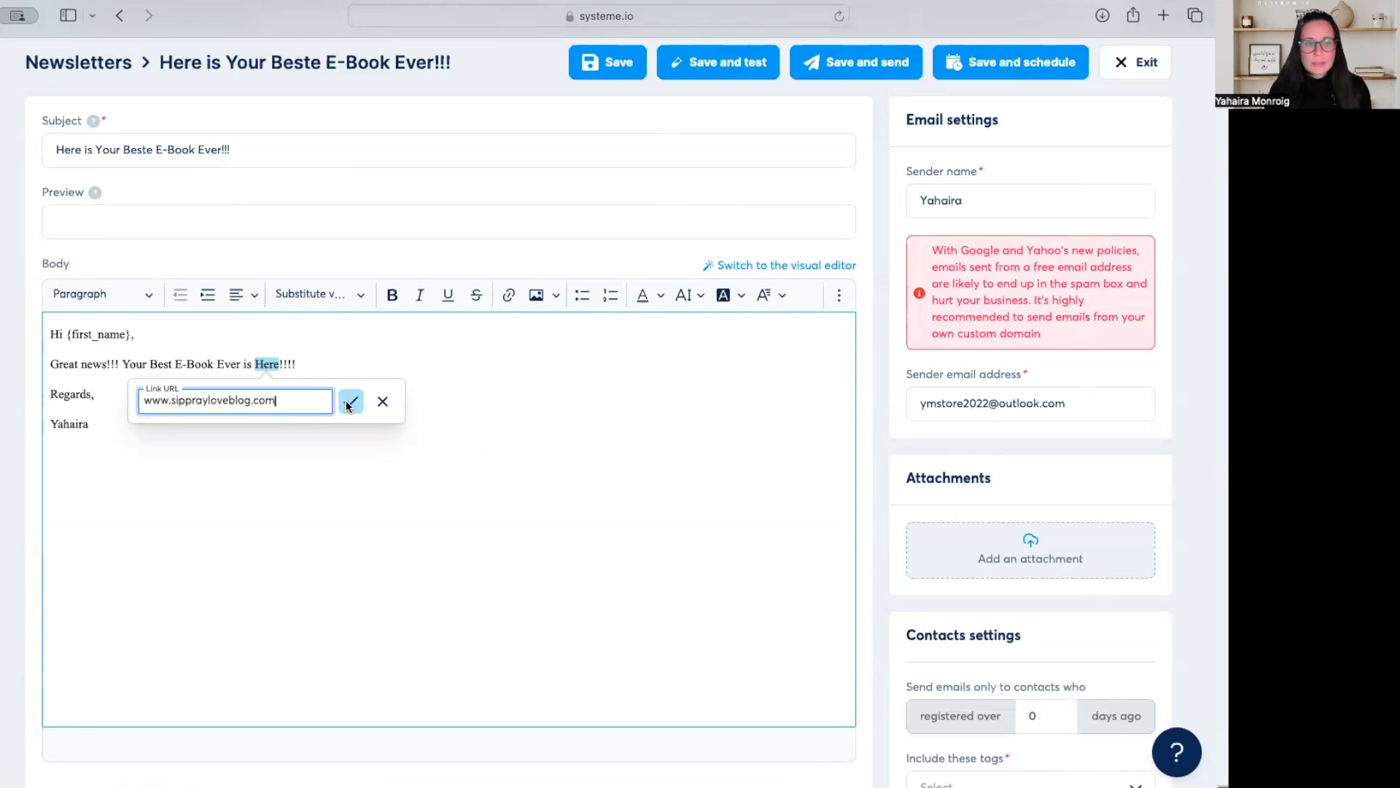
{"action": "left_click", "coordinate": [348, 403]}
{"action": "left_click", "coordinate": [406, 392]}
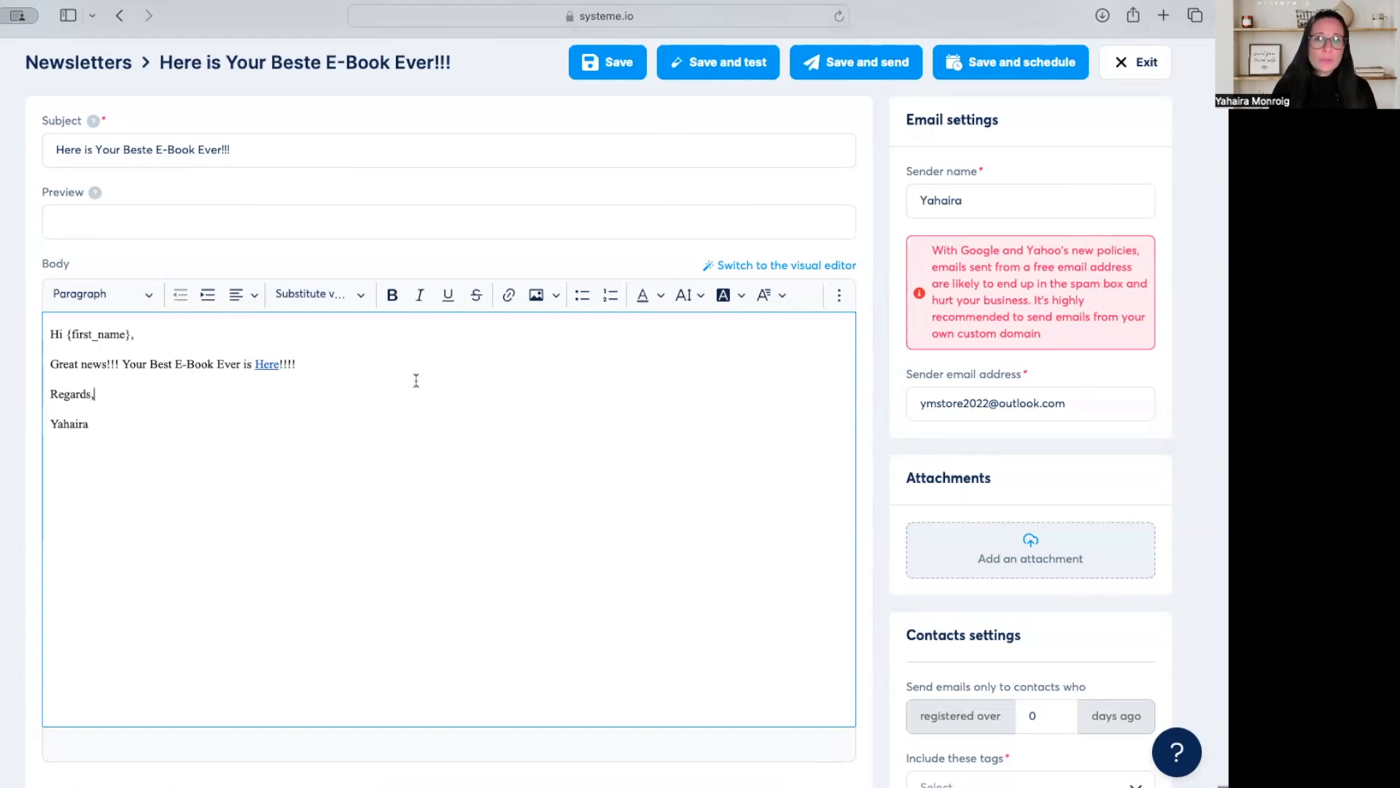
Step: Upload the "Live Training Calls" image from the computer onto a new line below the announcement
{"action": "left_click", "coordinate": [337, 358]}
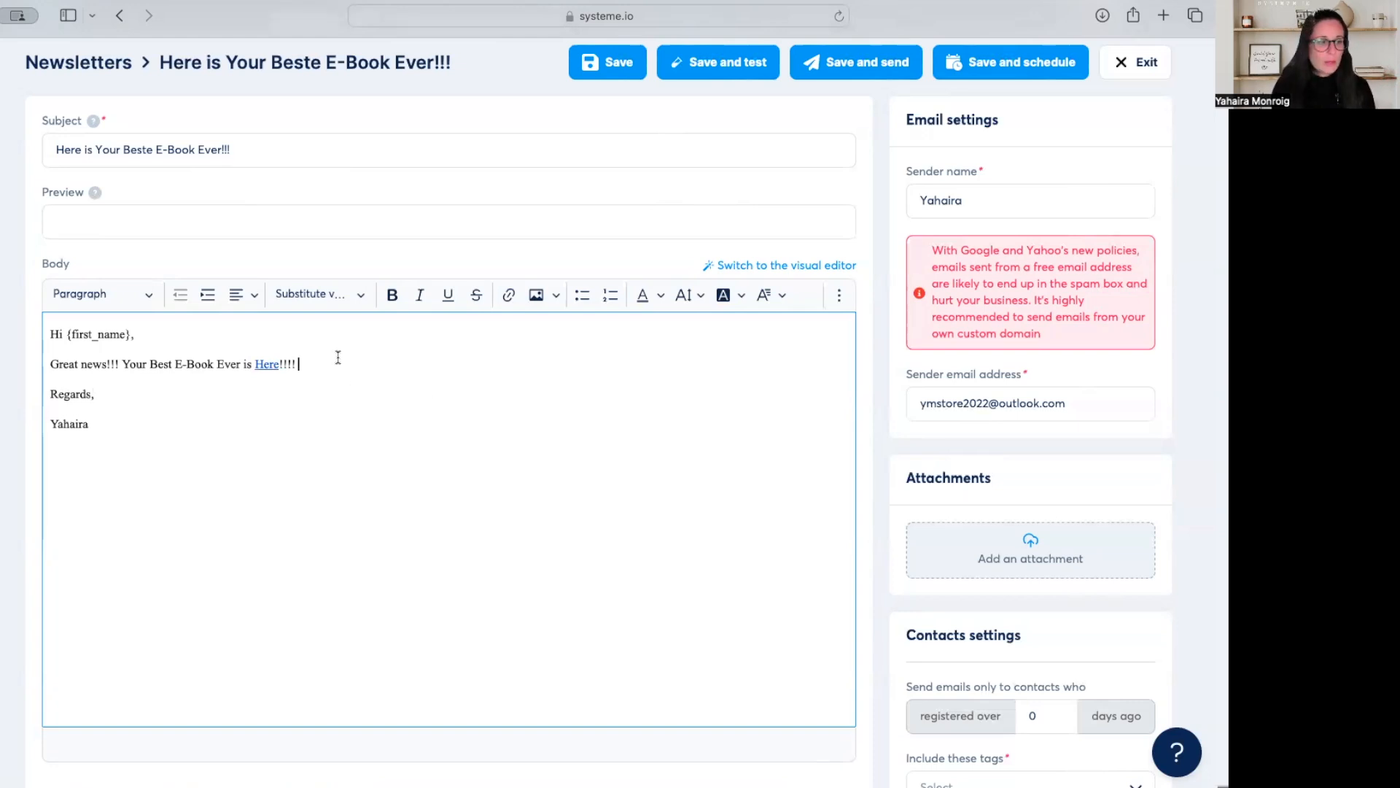
{"action": "key", "text": "Return"}
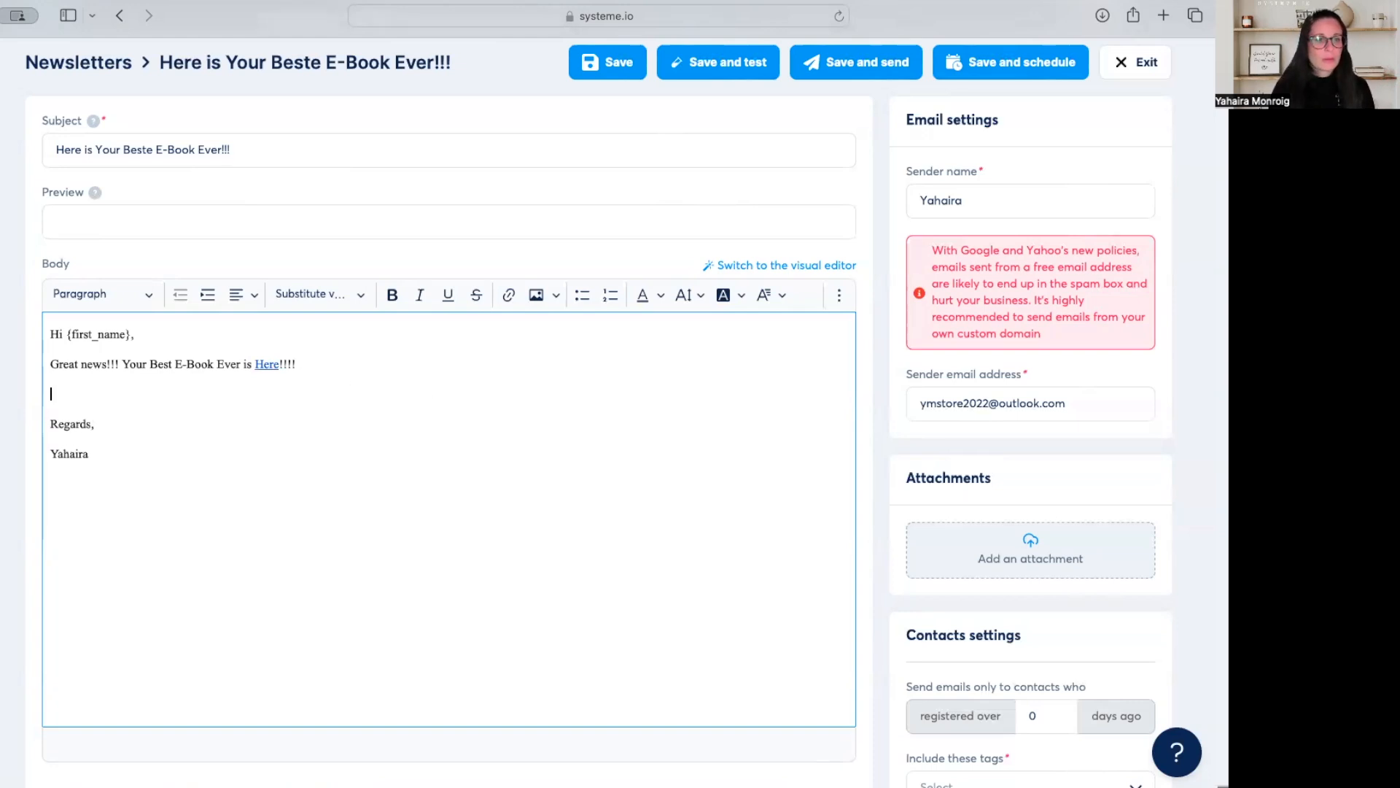
{"action": "left_click", "coordinate": [536, 297]}
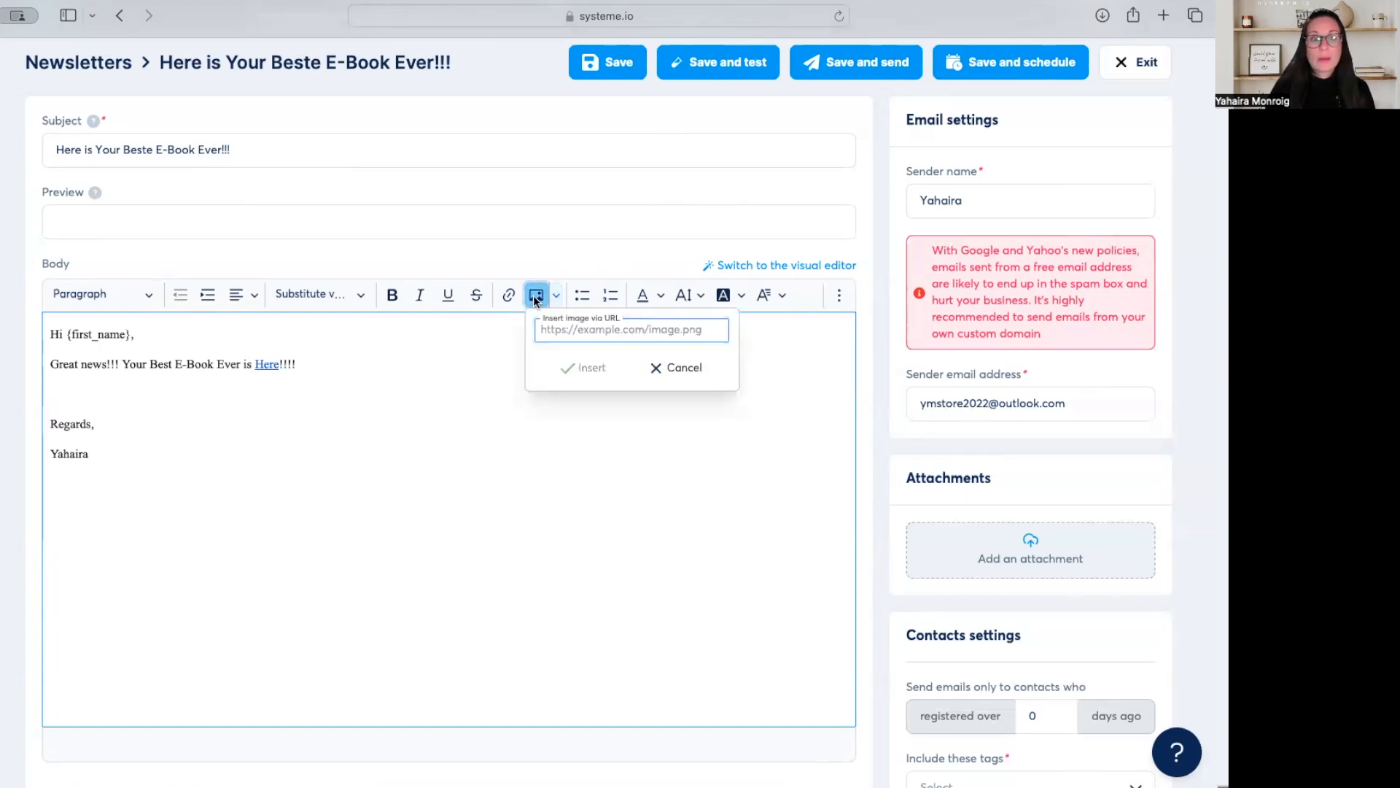
{"action": "left_click", "coordinate": [534, 298]}
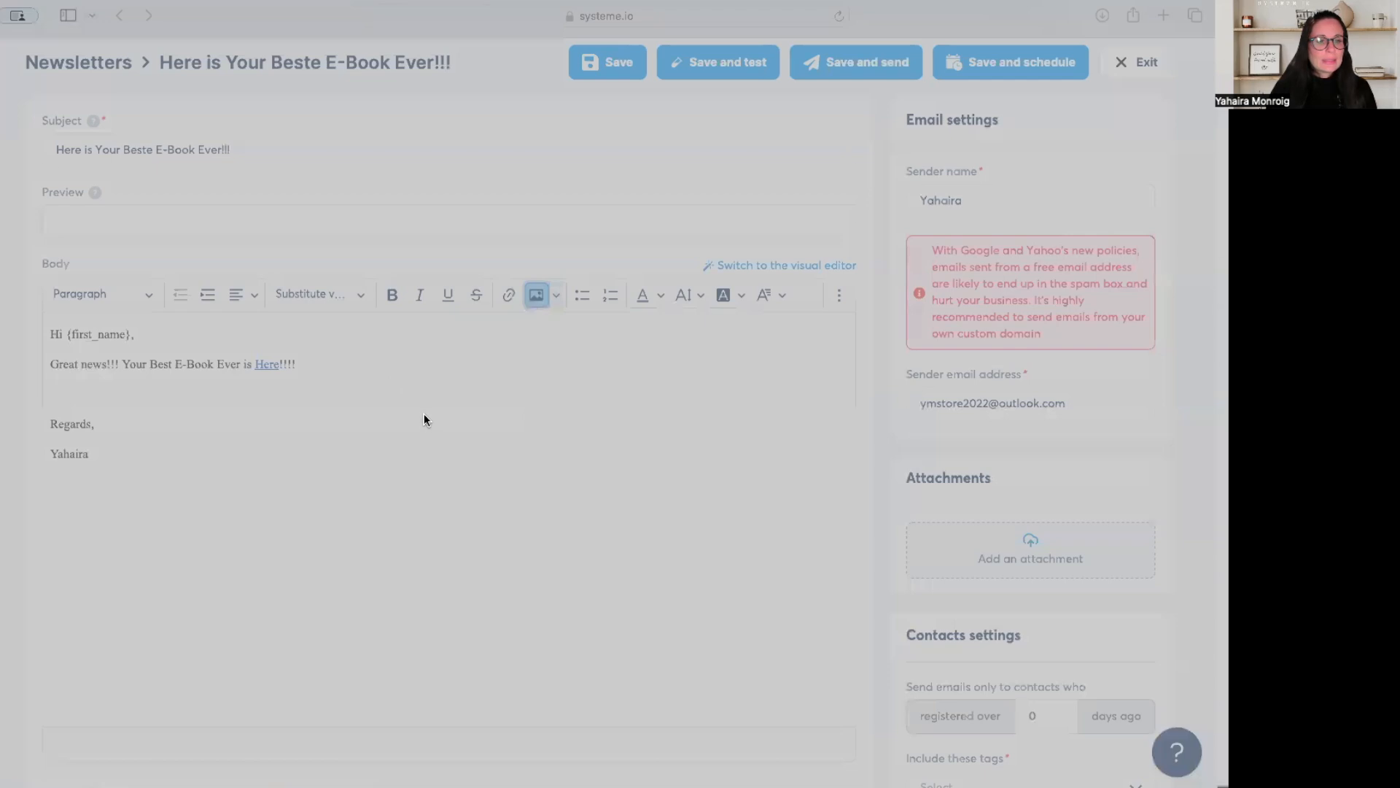
{"action": "left_click", "coordinate": [907, 589]}
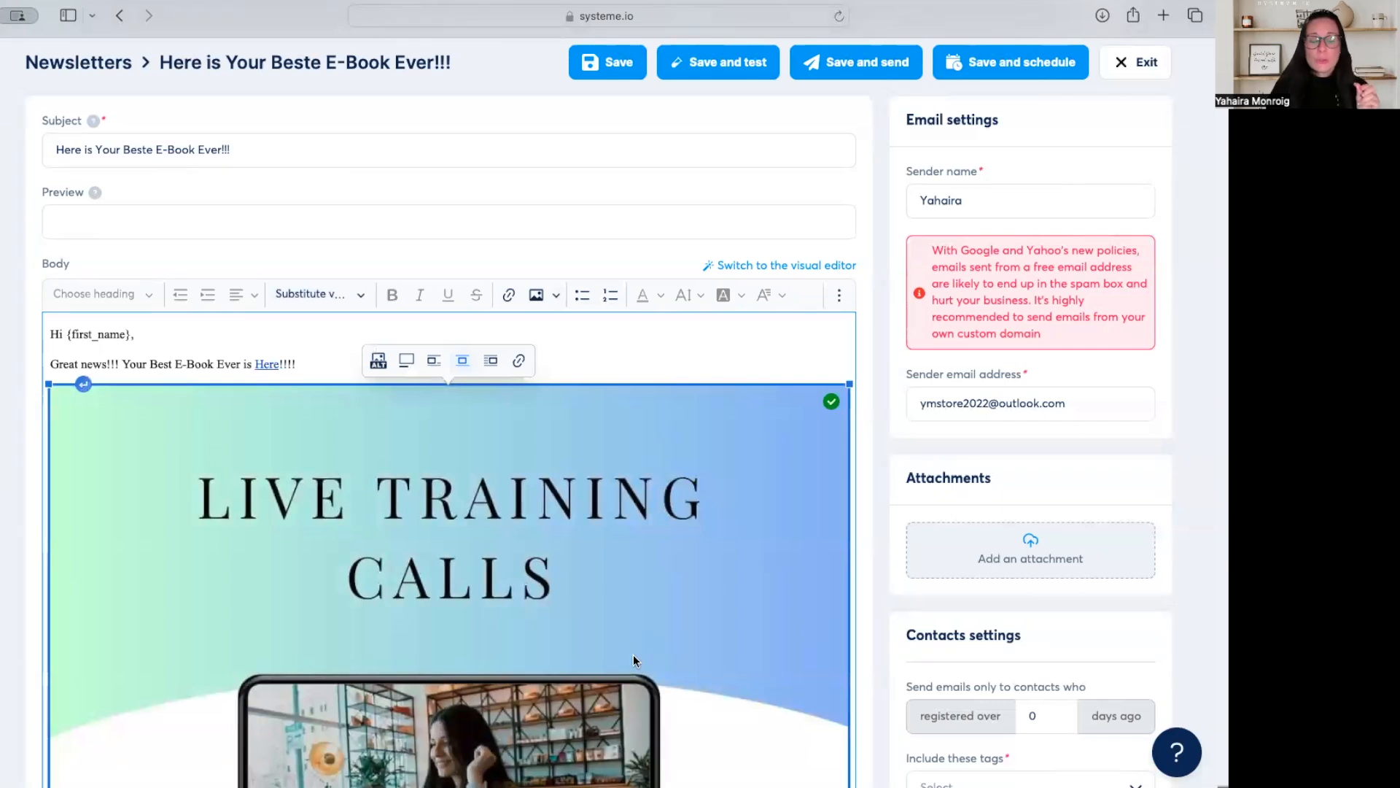
Step: Shrink the "Live Training Calls" image proportionally to a small thumbnail in the email body
{"action": "scroll", "coordinate": [633, 654], "scroll_direction": "down", "scroll_amount": 6}
{"action": "left_click_drag", "start_coordinate": [846, 758], "coordinate": [557, 173]}
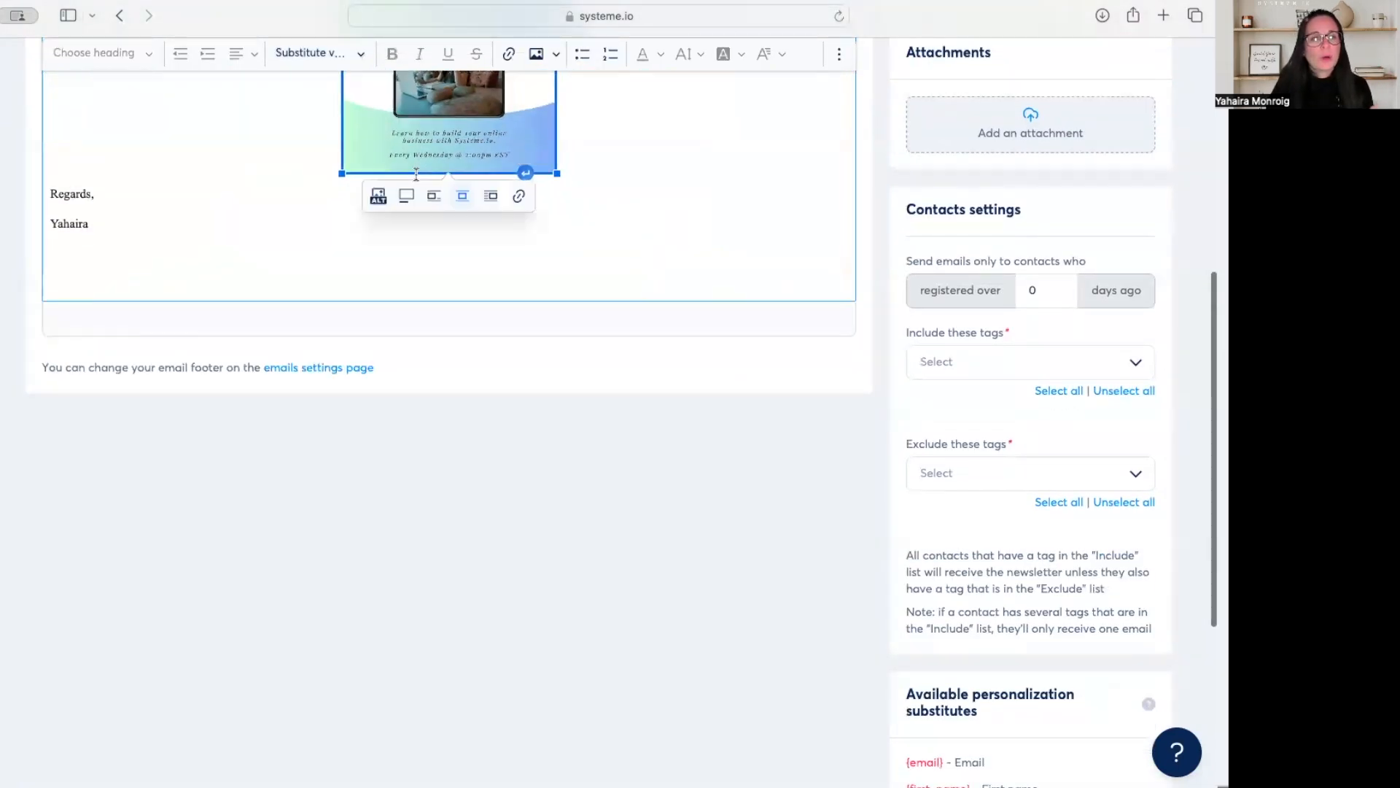
{"action": "scroll", "coordinate": [416, 174], "scroll_direction": "up", "scroll_amount": 4}
{"action": "left_click_drag", "start_coordinate": [557, 450], "coordinate": [495, 307]}
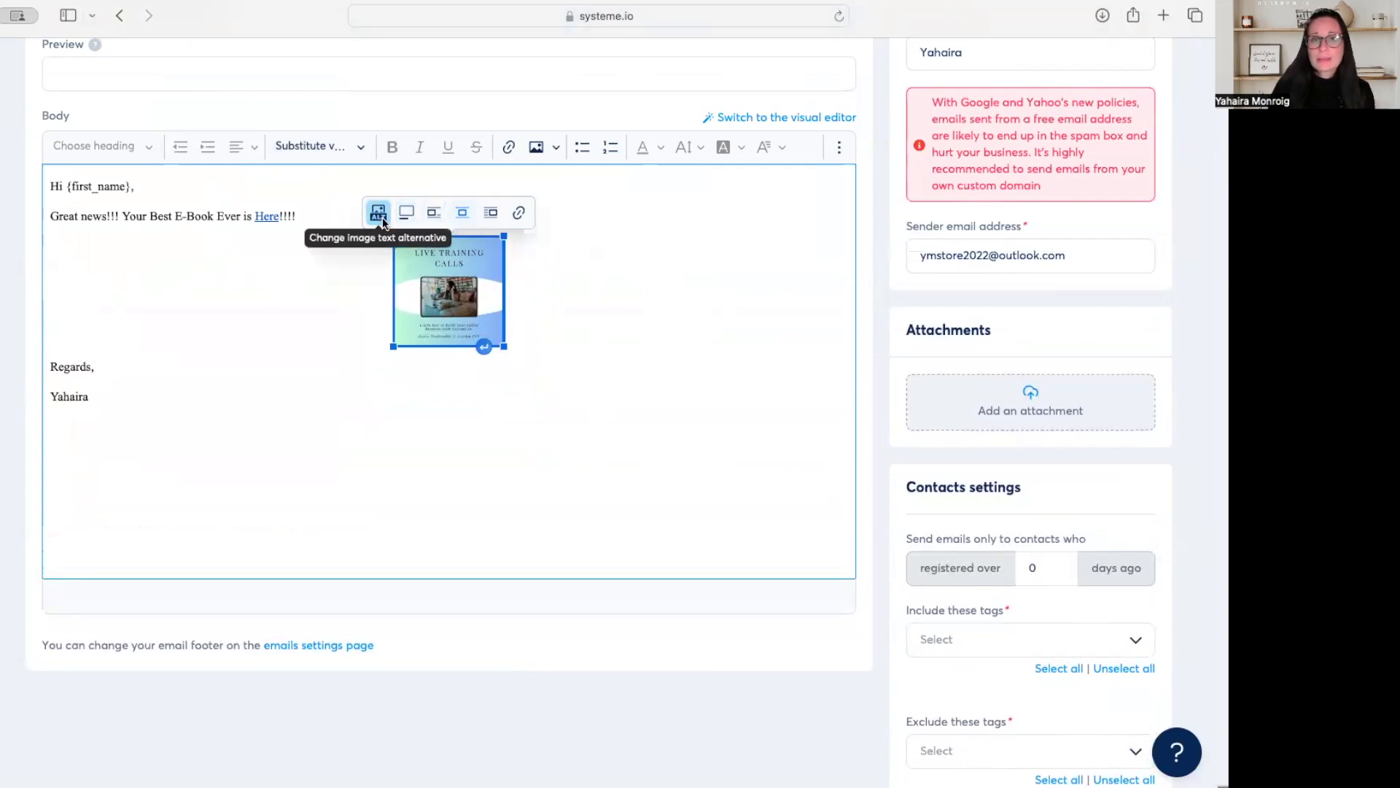
Step: Try a caption and right alignment on the thumbnail image, and settle on left alignment without a caption
{"action": "left_click", "coordinate": [411, 219]}
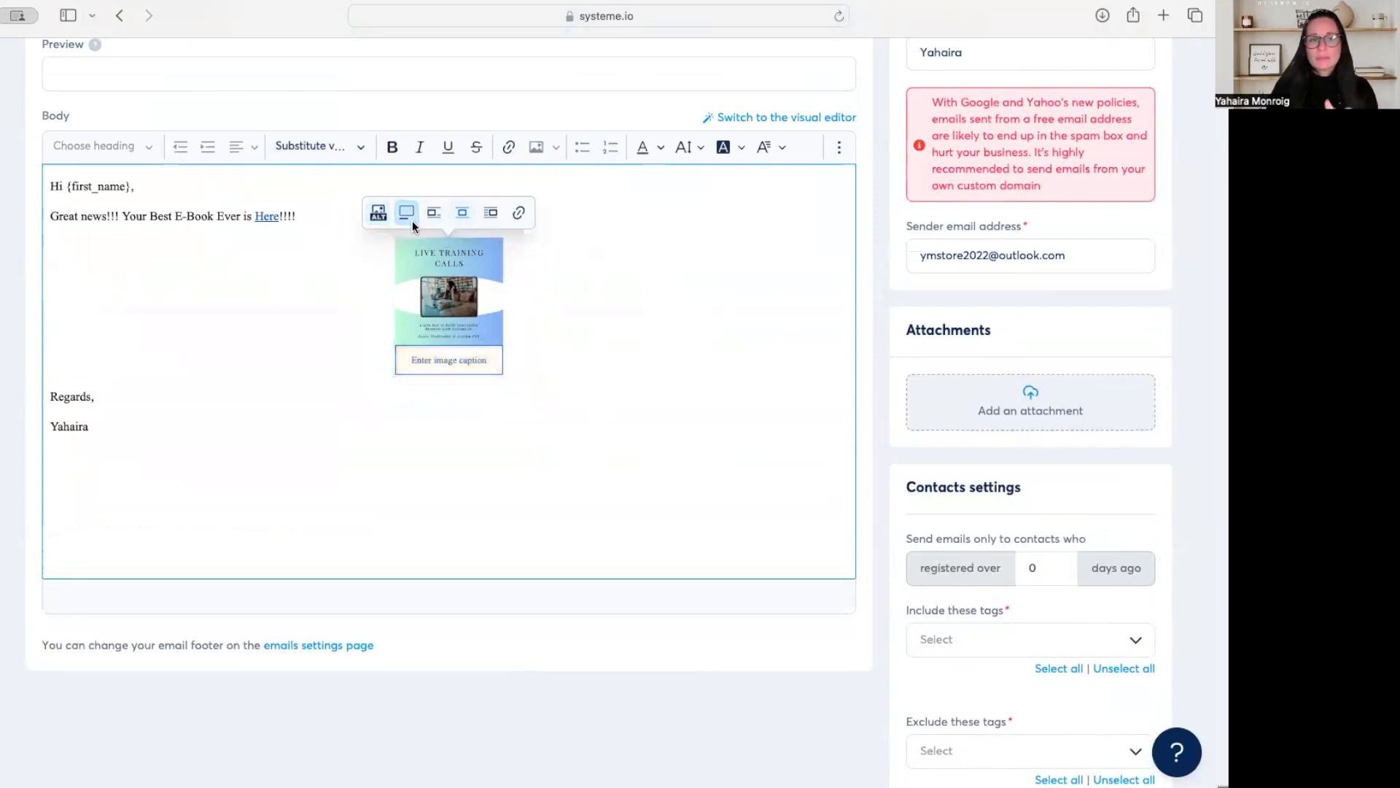
{"action": "left_click", "coordinate": [434, 212]}
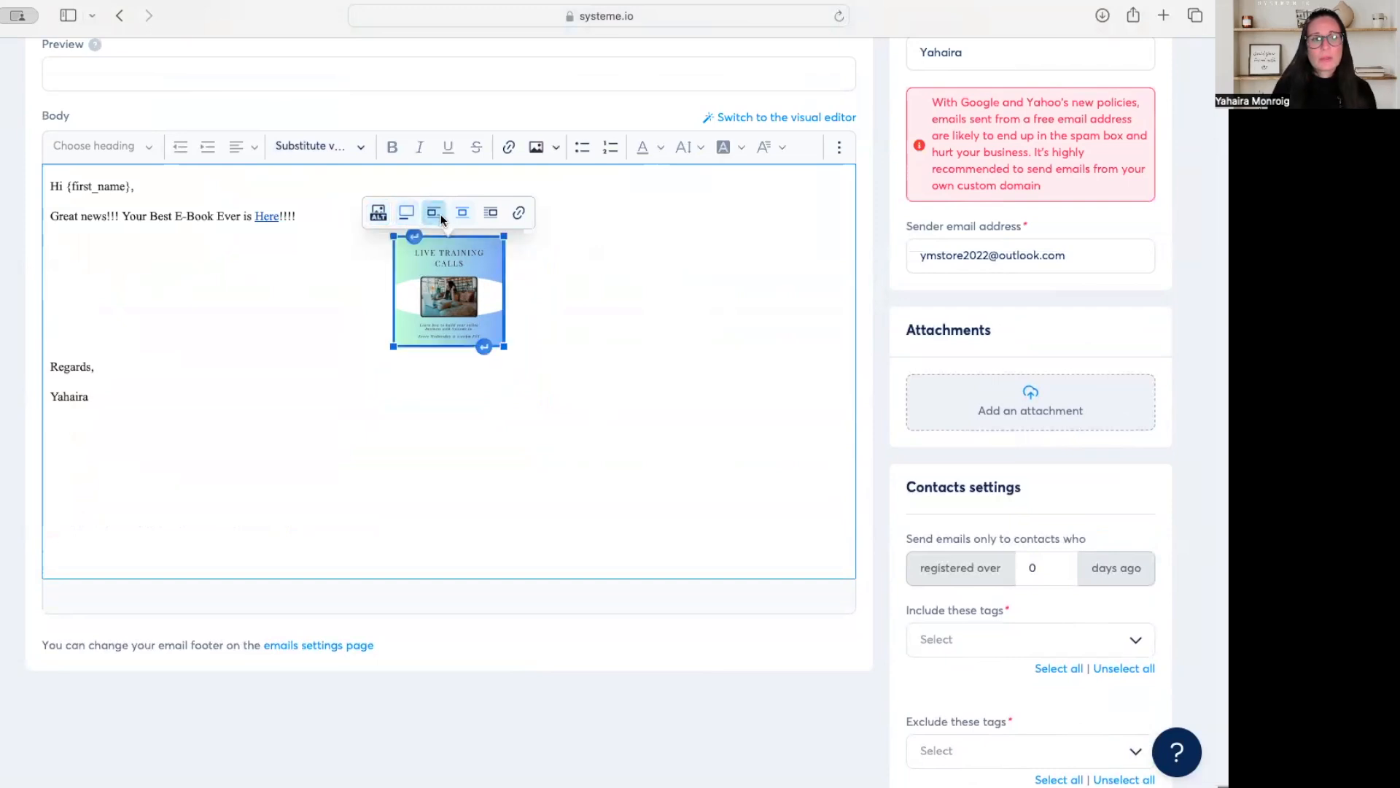
{"action": "left_click", "coordinate": [490, 214]}
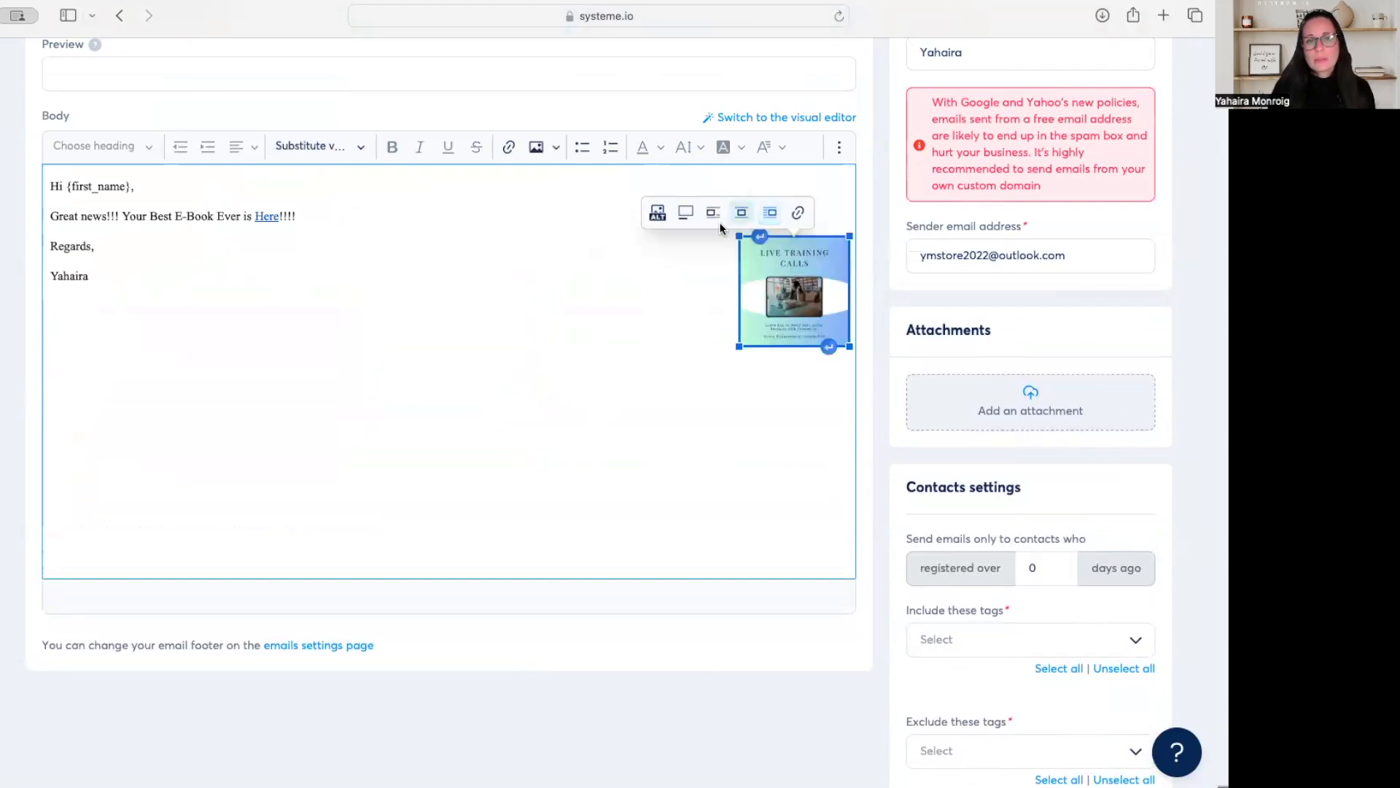
{"action": "left_click", "coordinate": [705, 210]}
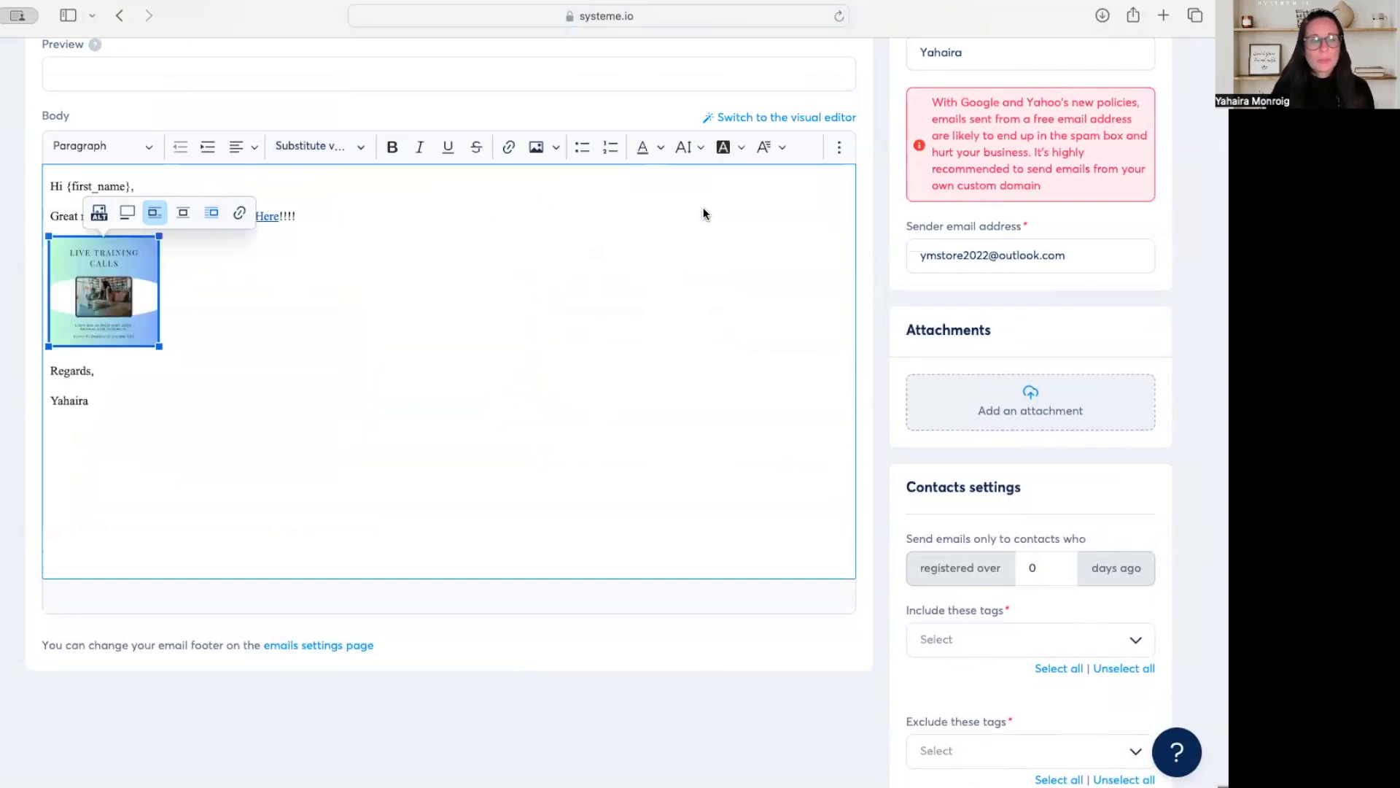
{"action": "left_click", "coordinate": [241, 214]}
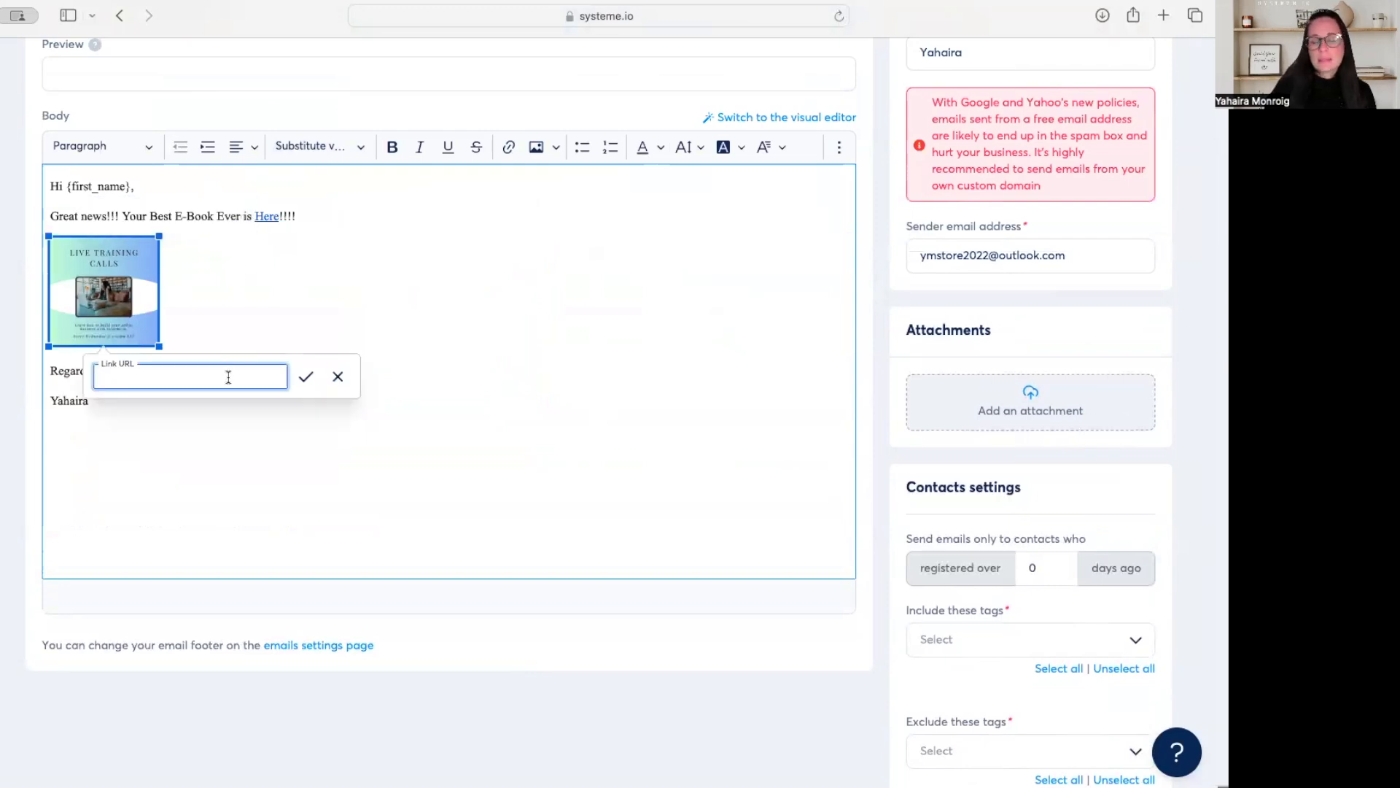
{"action": "type", "text": "ww"}
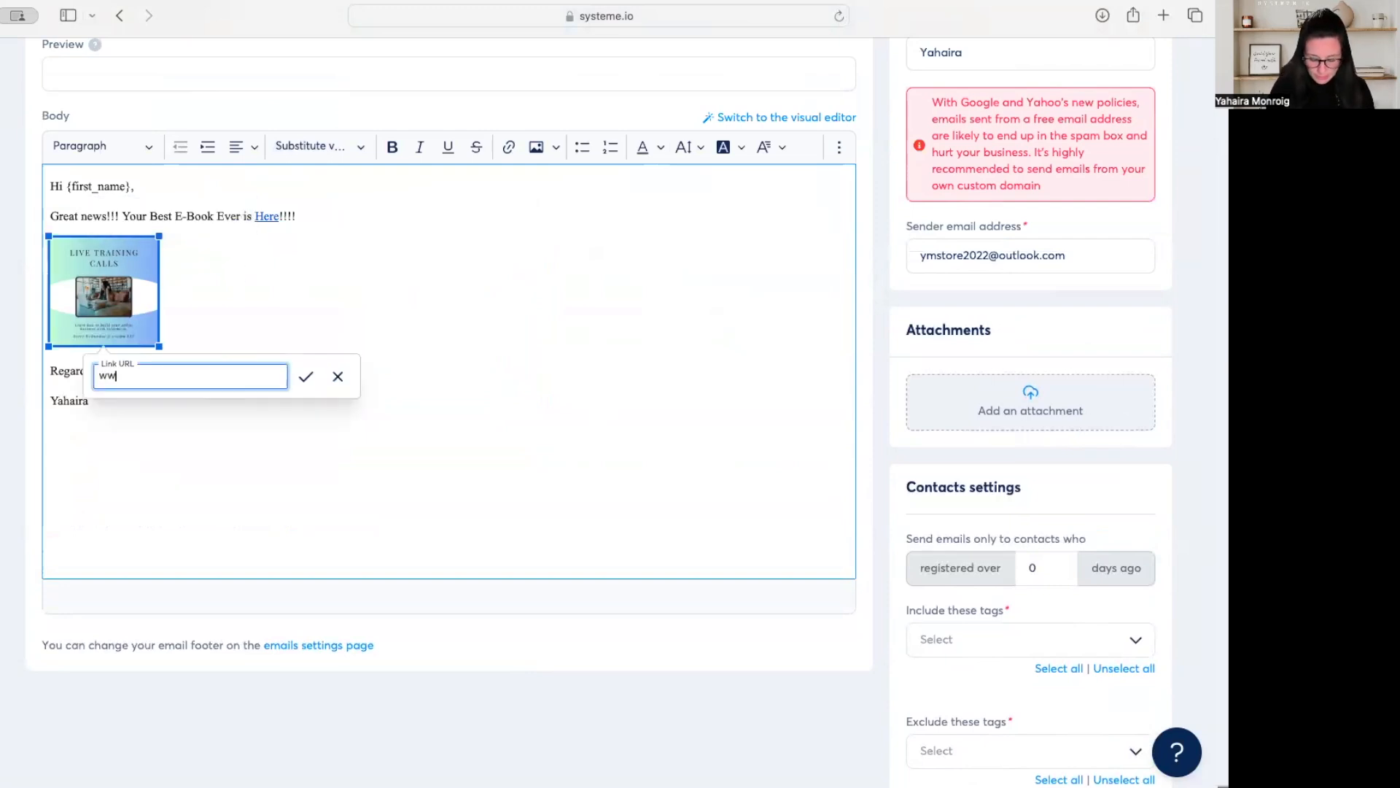
{"action": "type", "text": "w.sippraykl"}
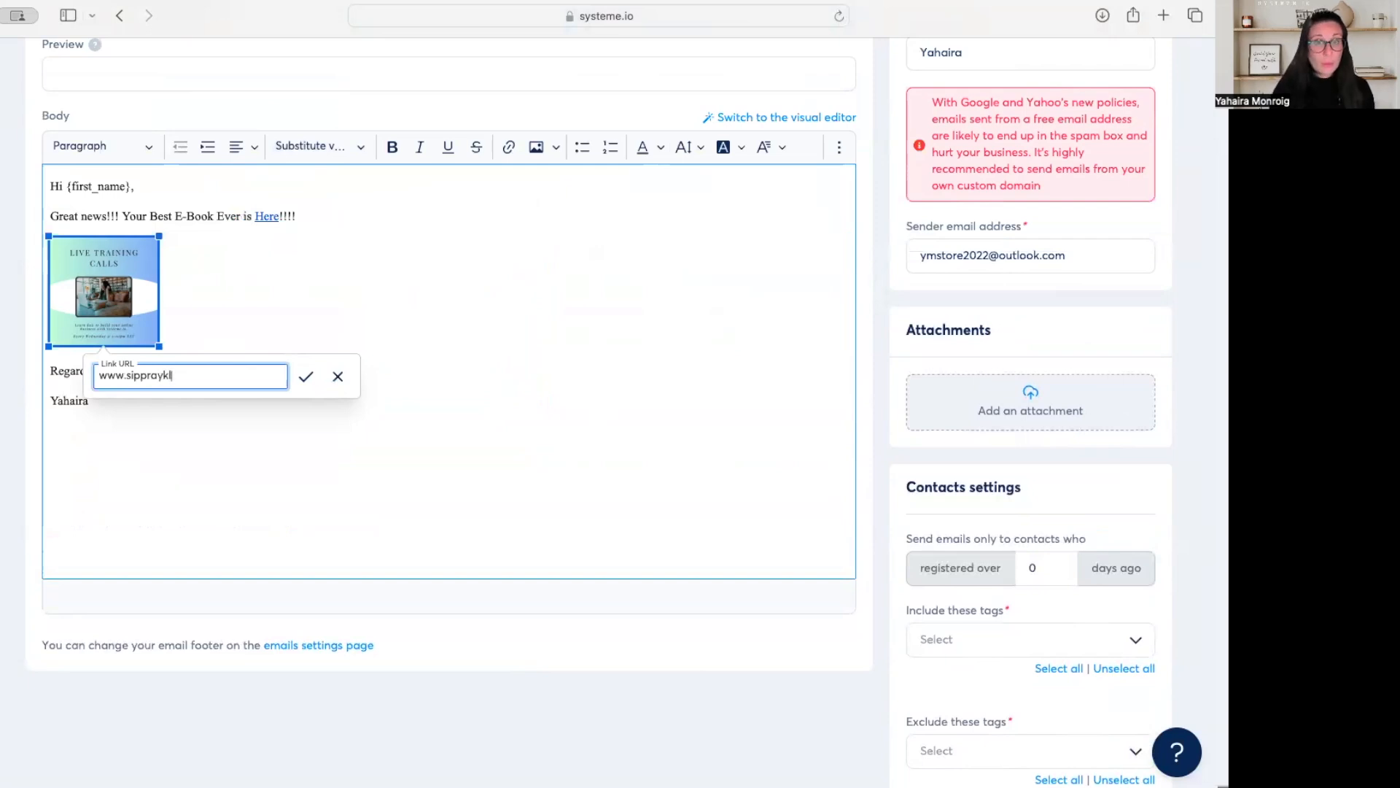
{"action": "key", "text": "BackSpace"}
{"action": "key", "text": "BackSpace"}
{"action": "type", "text": "lo"}
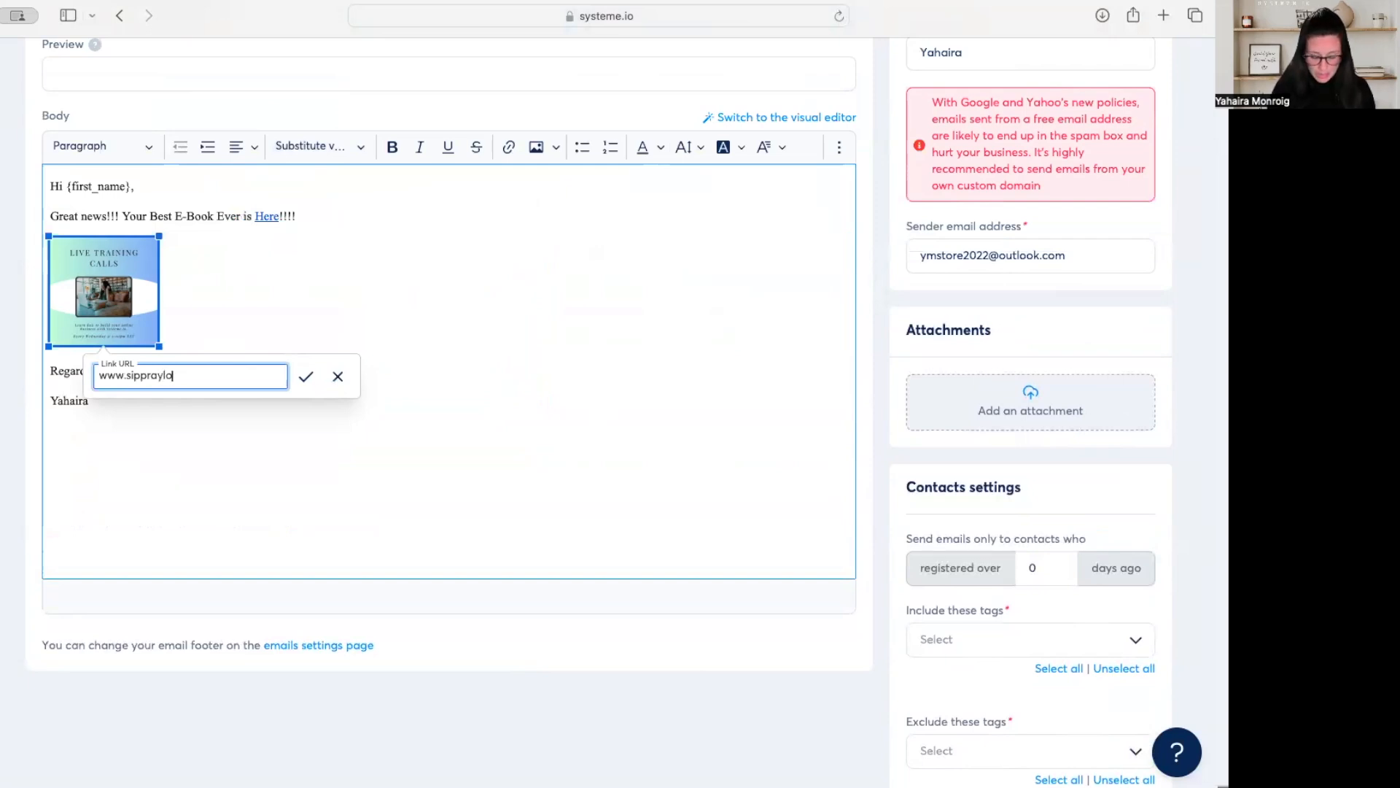
{"action": "type", "text": "veblog"}
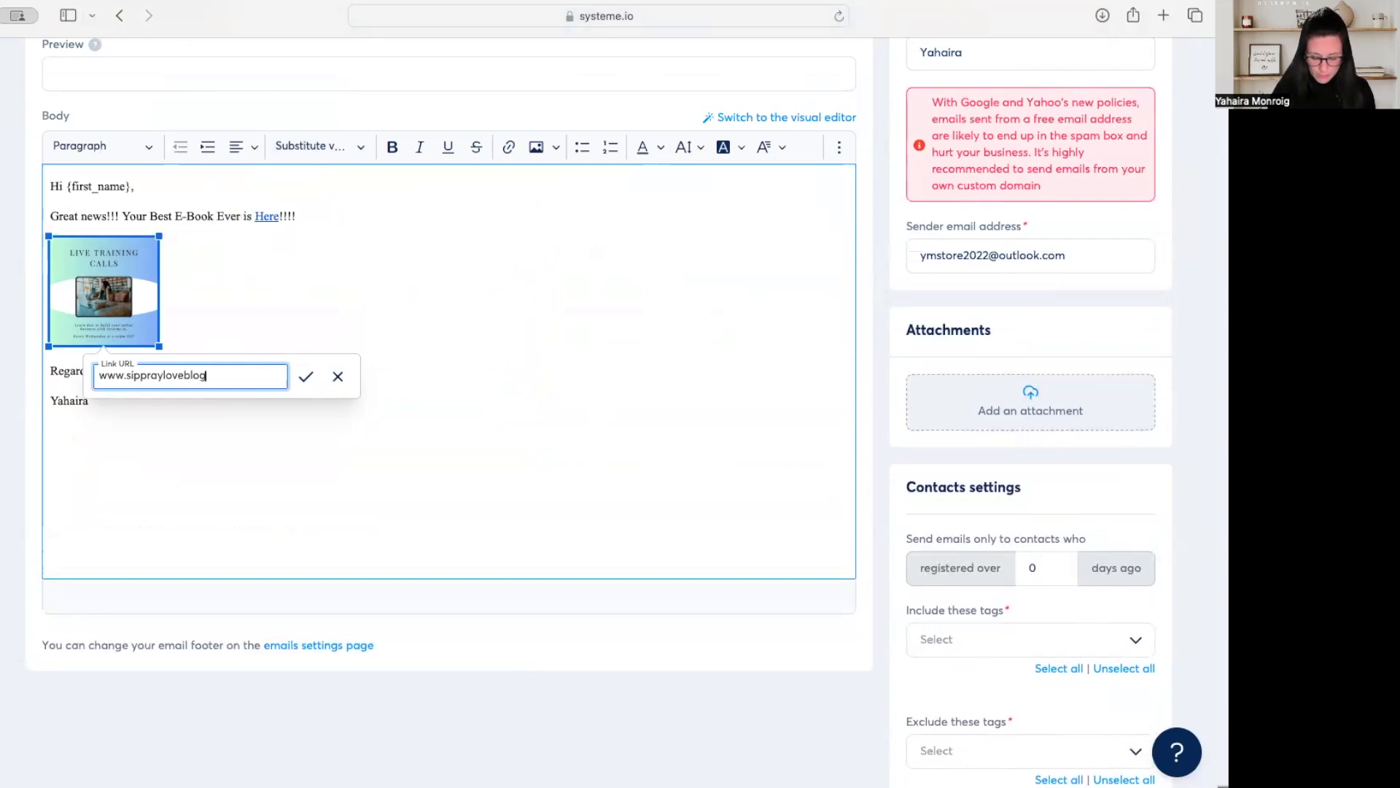
{"action": "type", "text": ".com"}
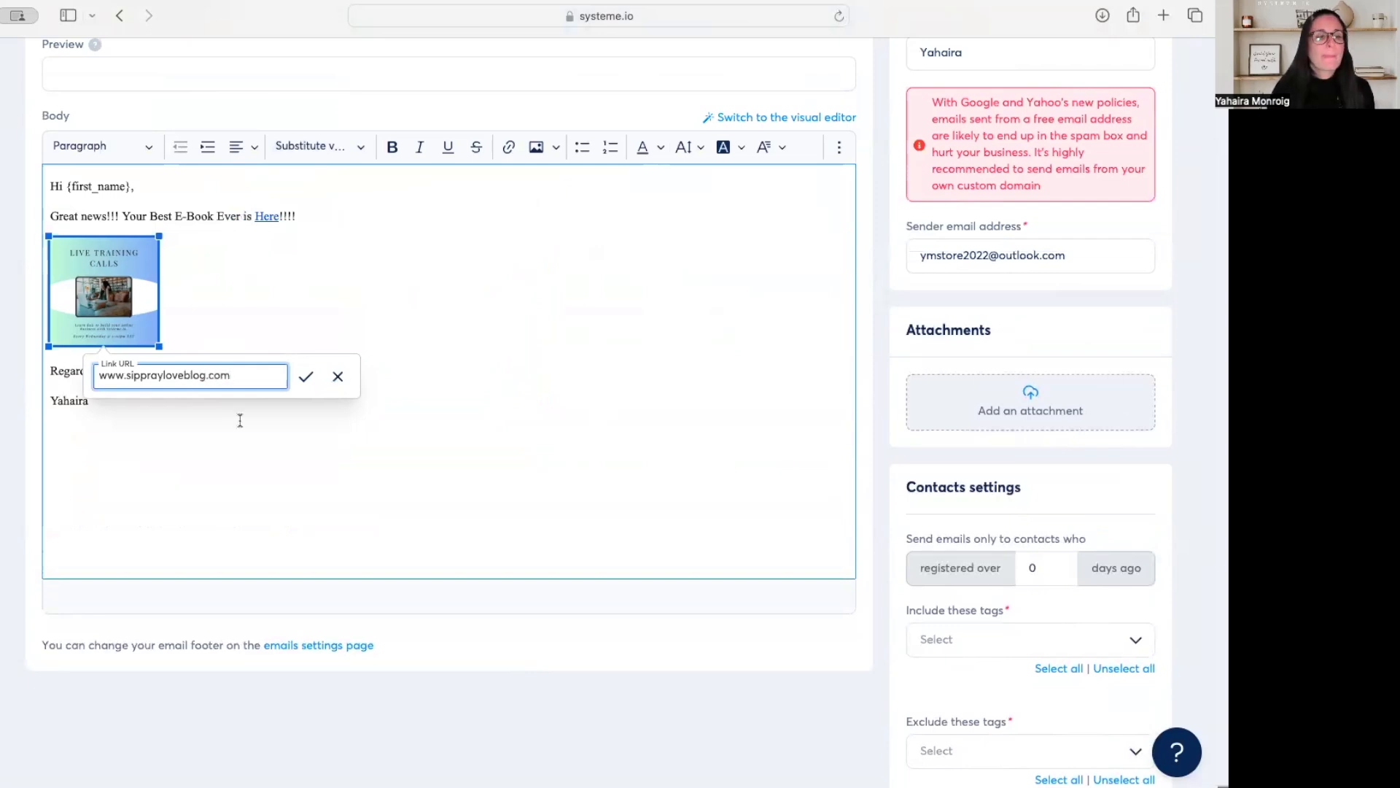
{"action": "left_click", "coordinate": [306, 376]}
{"action": "left_click", "coordinate": [259, 314]}
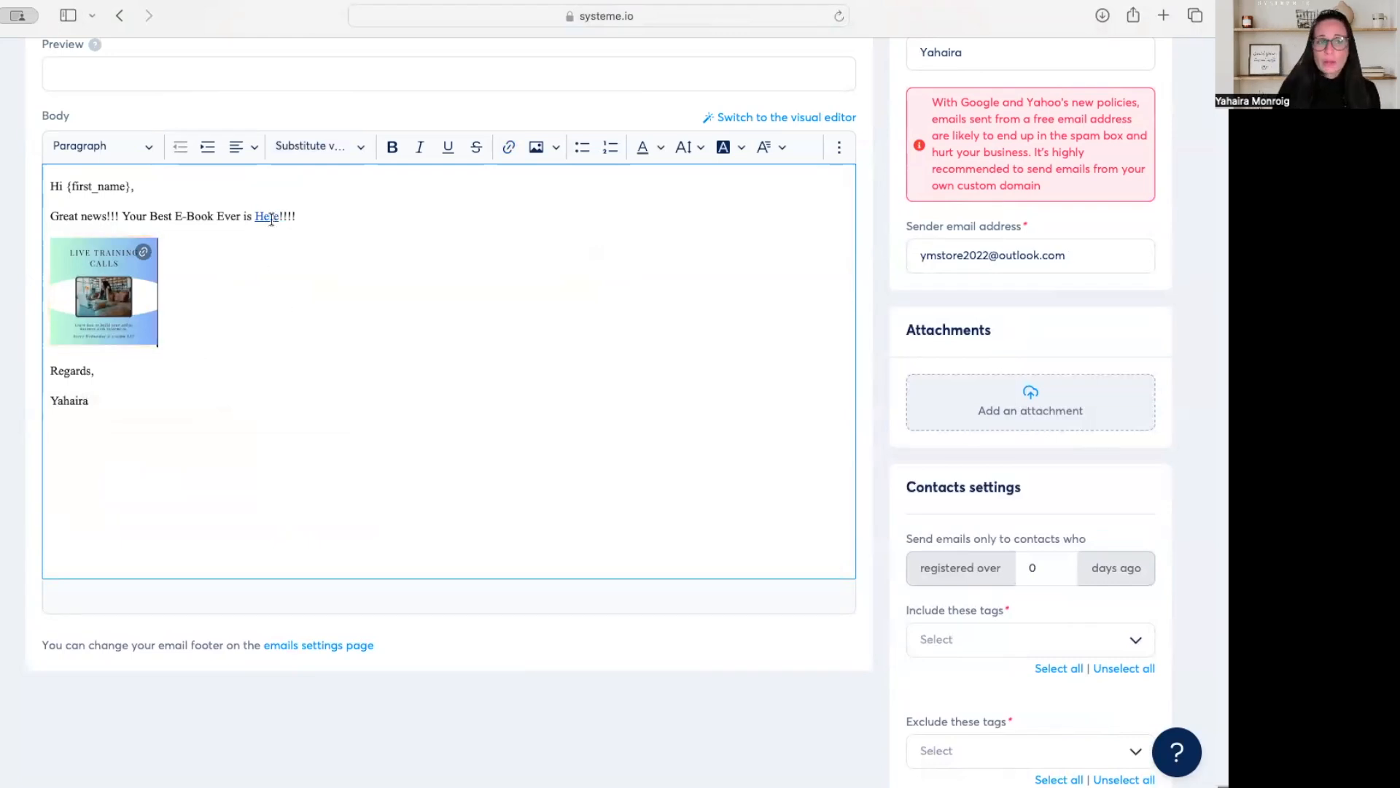
{"action": "left_click", "coordinate": [265, 216]}
{"action": "left_click", "coordinate": [249, 317]}
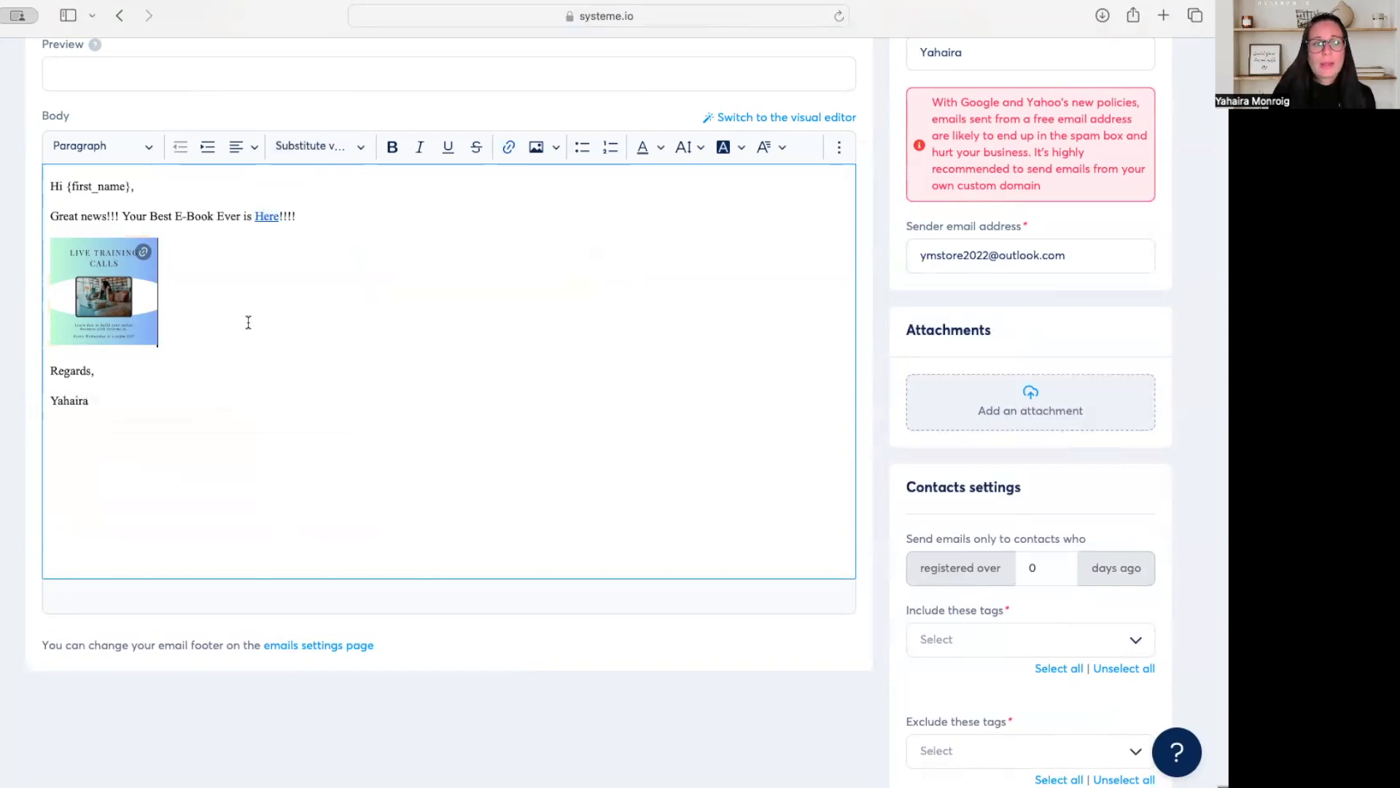
{"action": "left_click", "coordinate": [121, 311]}
{"action": "left_click", "coordinate": [258, 289]}
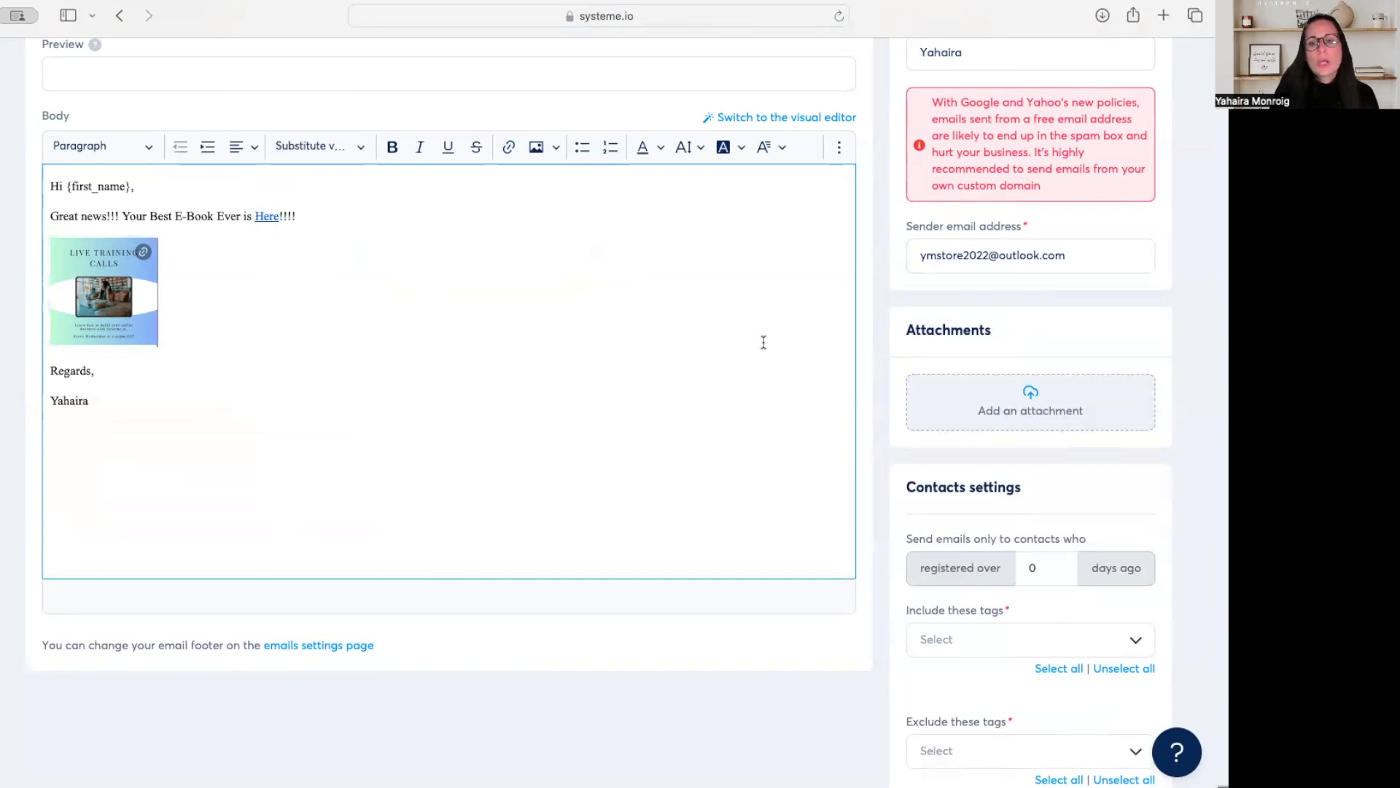
Step: Attach the file BrownWhiteProfessionalFreeOnlineTrainingAnimatedSocialMedia.jpg to the newsletter
{"action": "left_click", "coordinate": [1028, 397]}
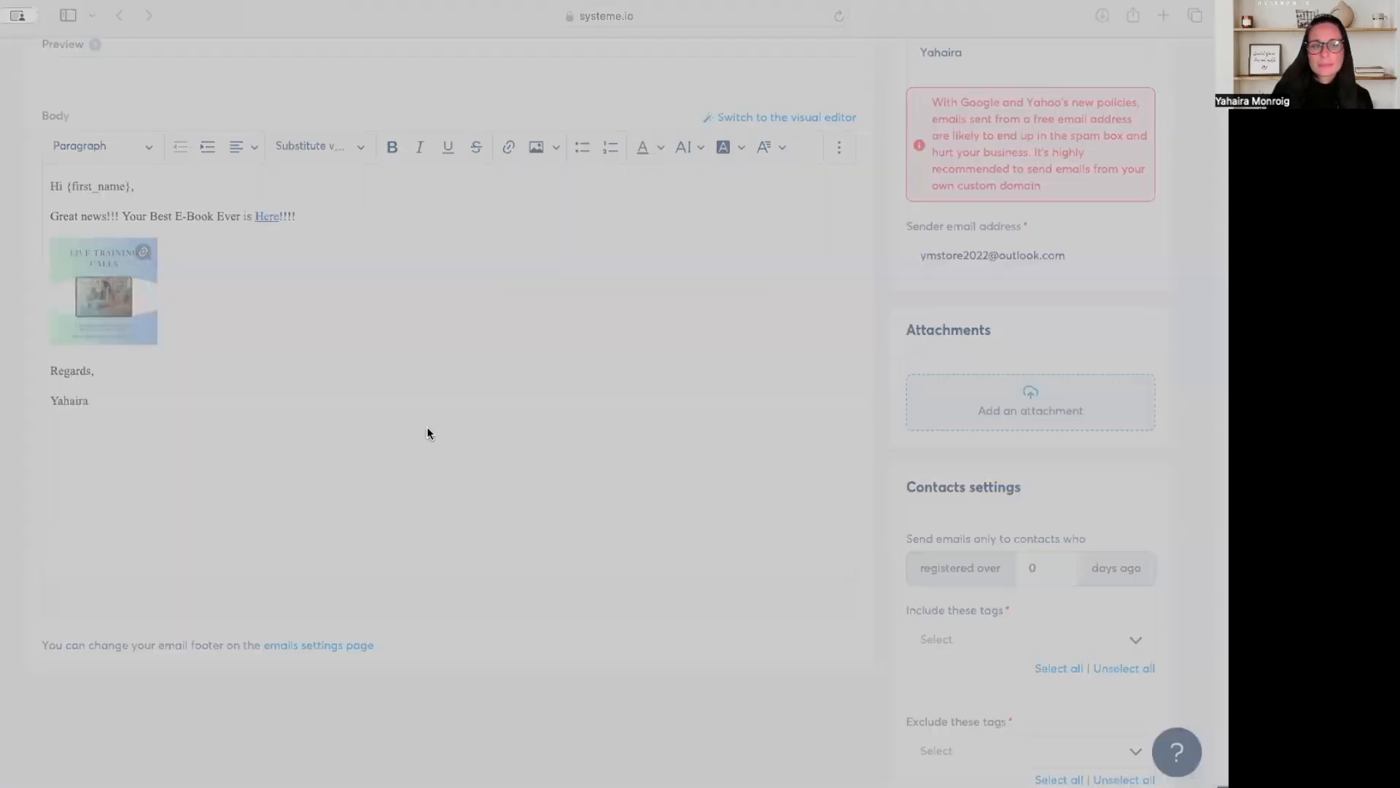
{"action": "left_click", "coordinate": [910, 593]}
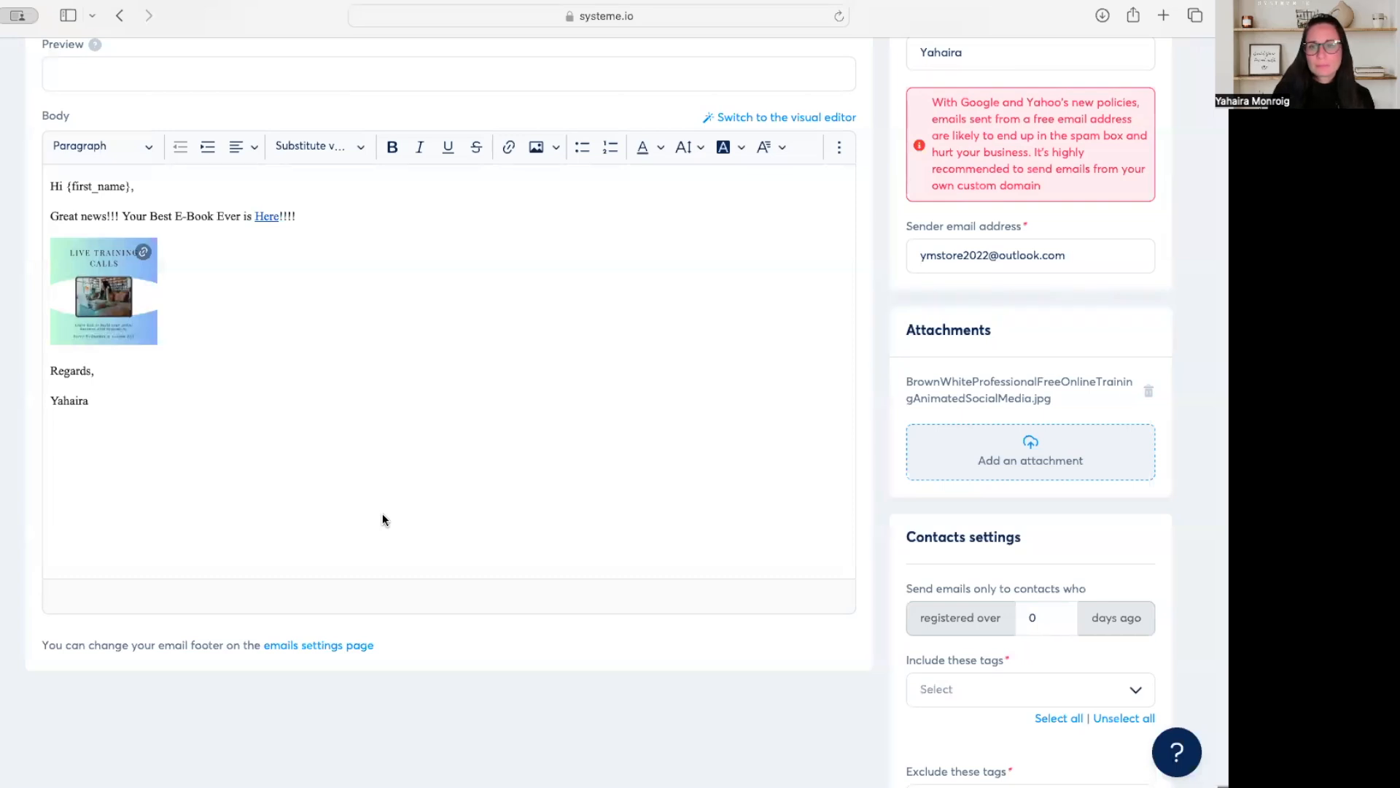
{"action": "scroll", "coordinate": [383, 513], "scroll_direction": "up", "scroll_amount": 1}
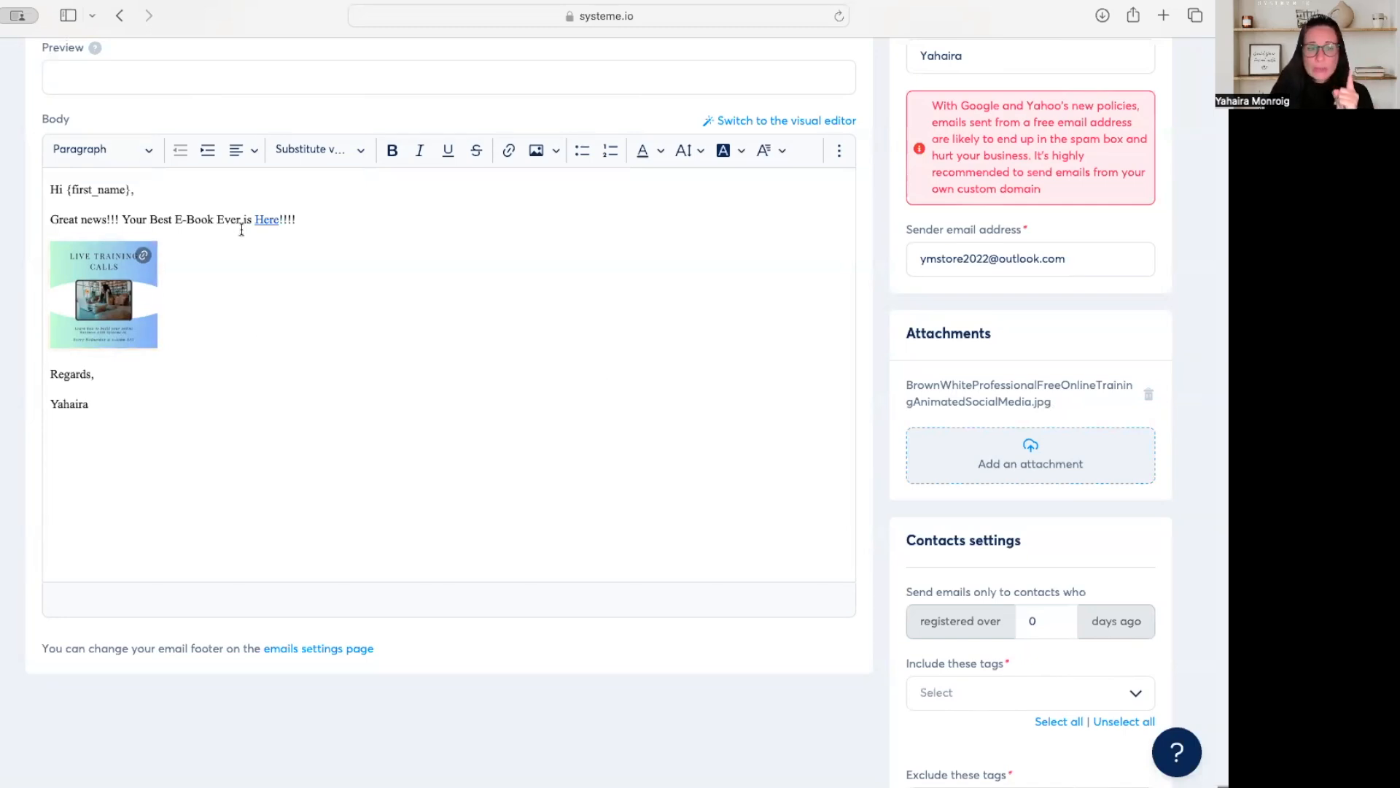
{"action": "scroll", "coordinate": [541, 417], "scroll_direction": "up", "scroll_amount": 5}
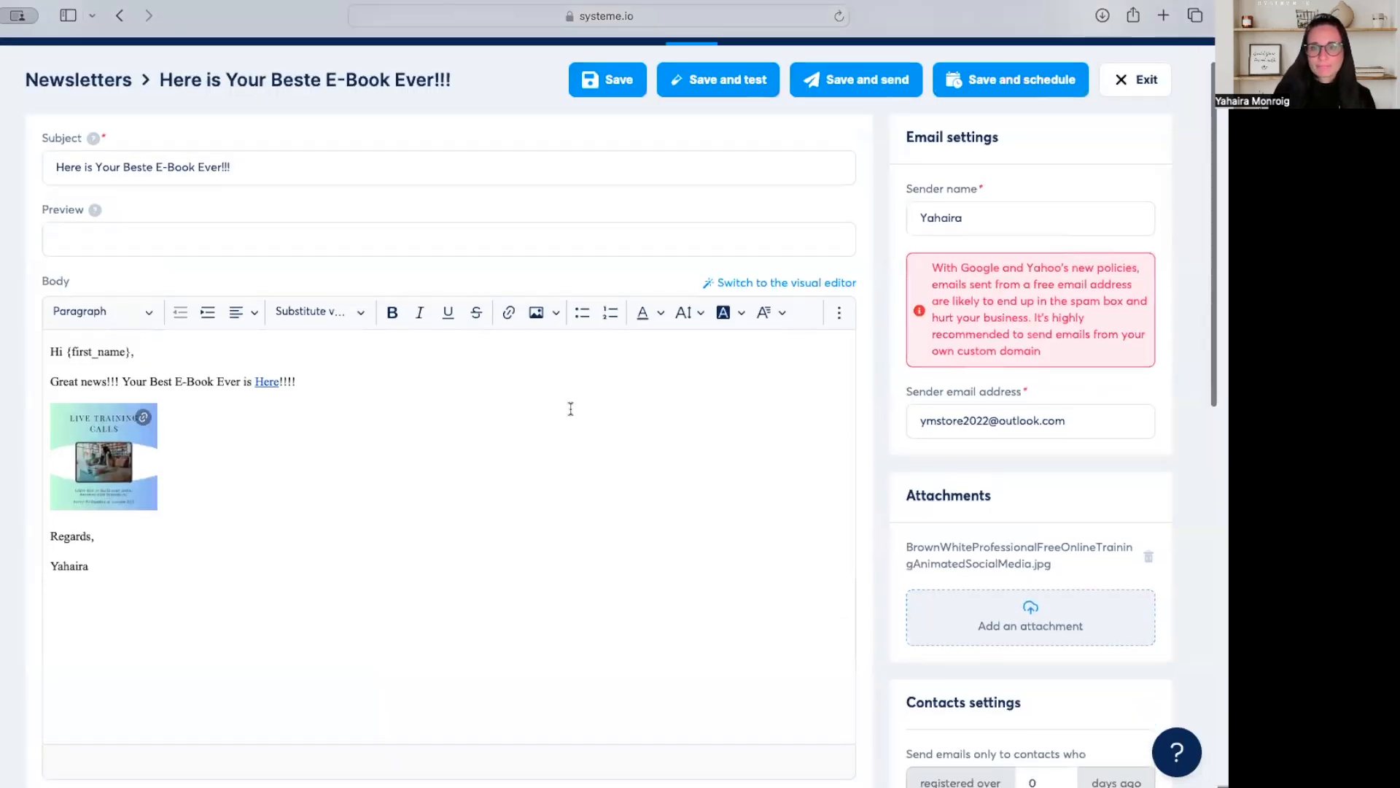
{"action": "scroll", "coordinate": [576, 410], "scroll_direction": "down", "scroll_amount": 1}
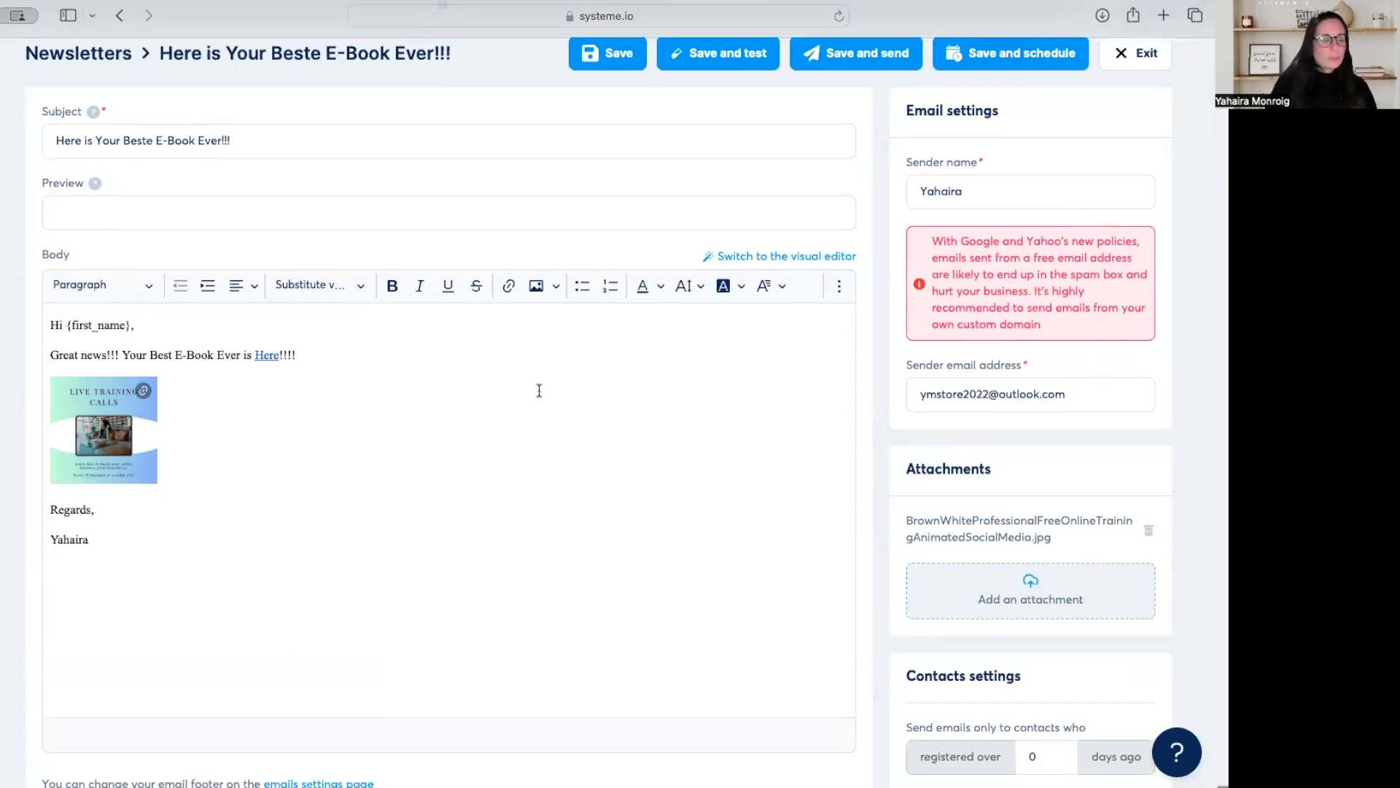
{"action": "scroll", "coordinate": [860, 350], "scroll_direction": "up", "scroll_amount": 1}
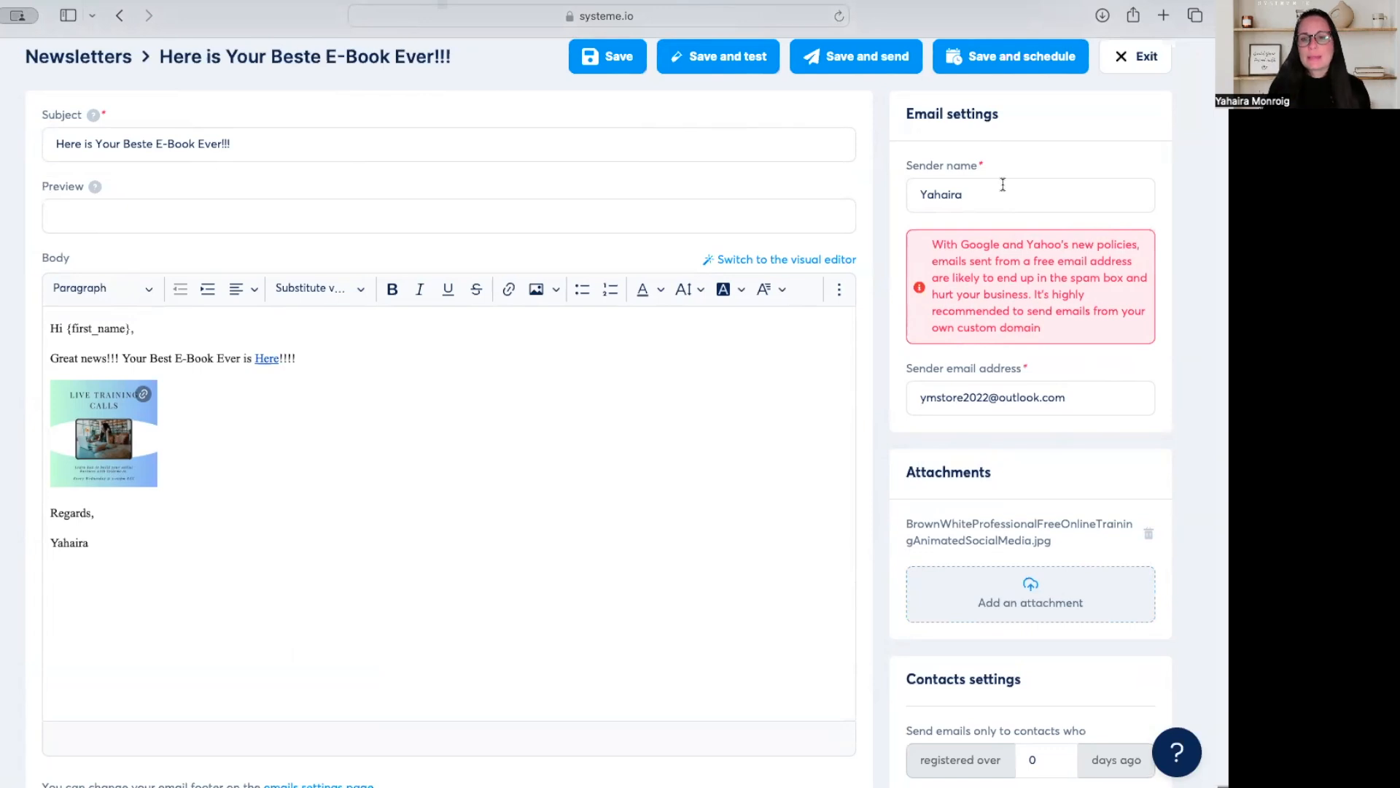
{"action": "left_click", "coordinate": [1001, 193]}
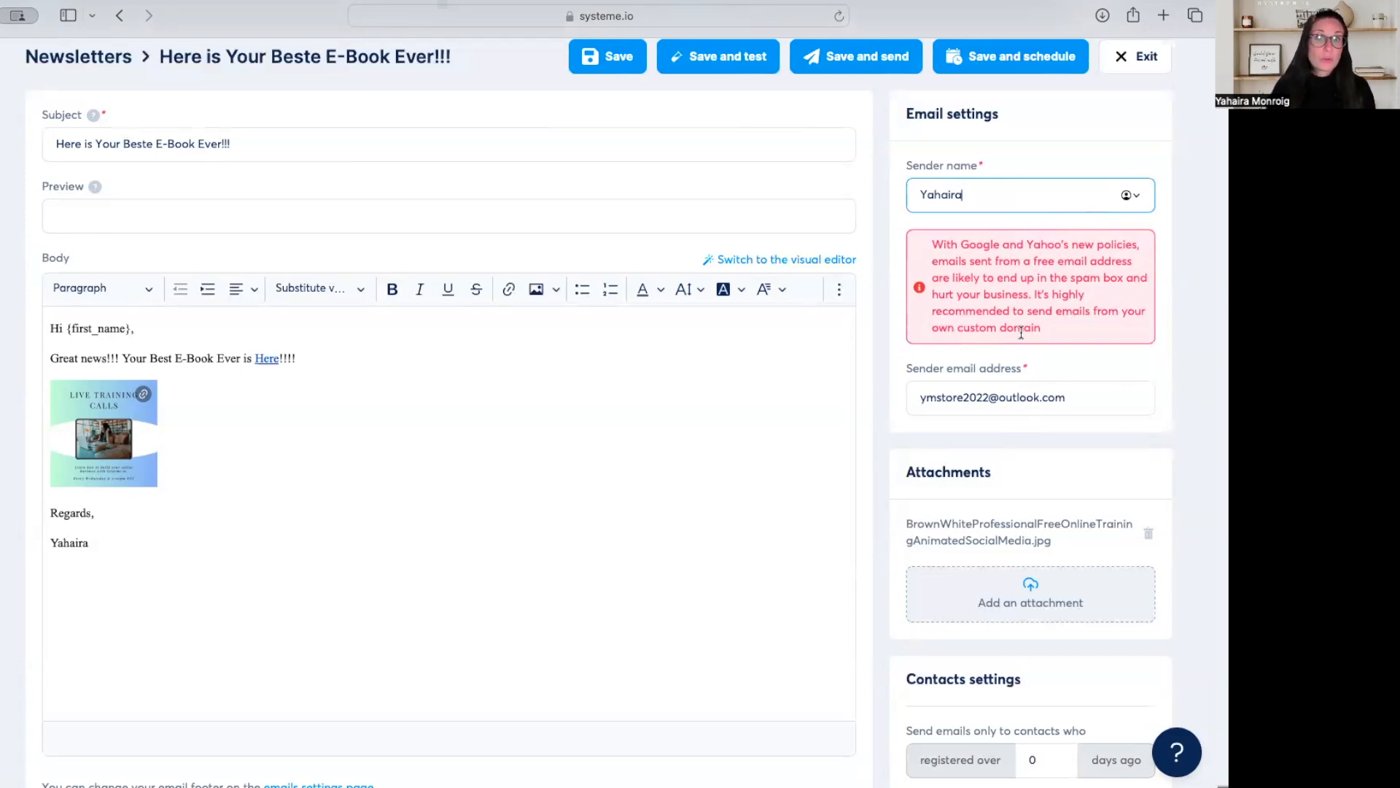
Step: Try limiting the newsletter's recipients to contacts registered over 7 days ago
{"action": "scroll", "coordinate": [1021, 331], "scroll_direction": "down", "scroll_amount": 5}
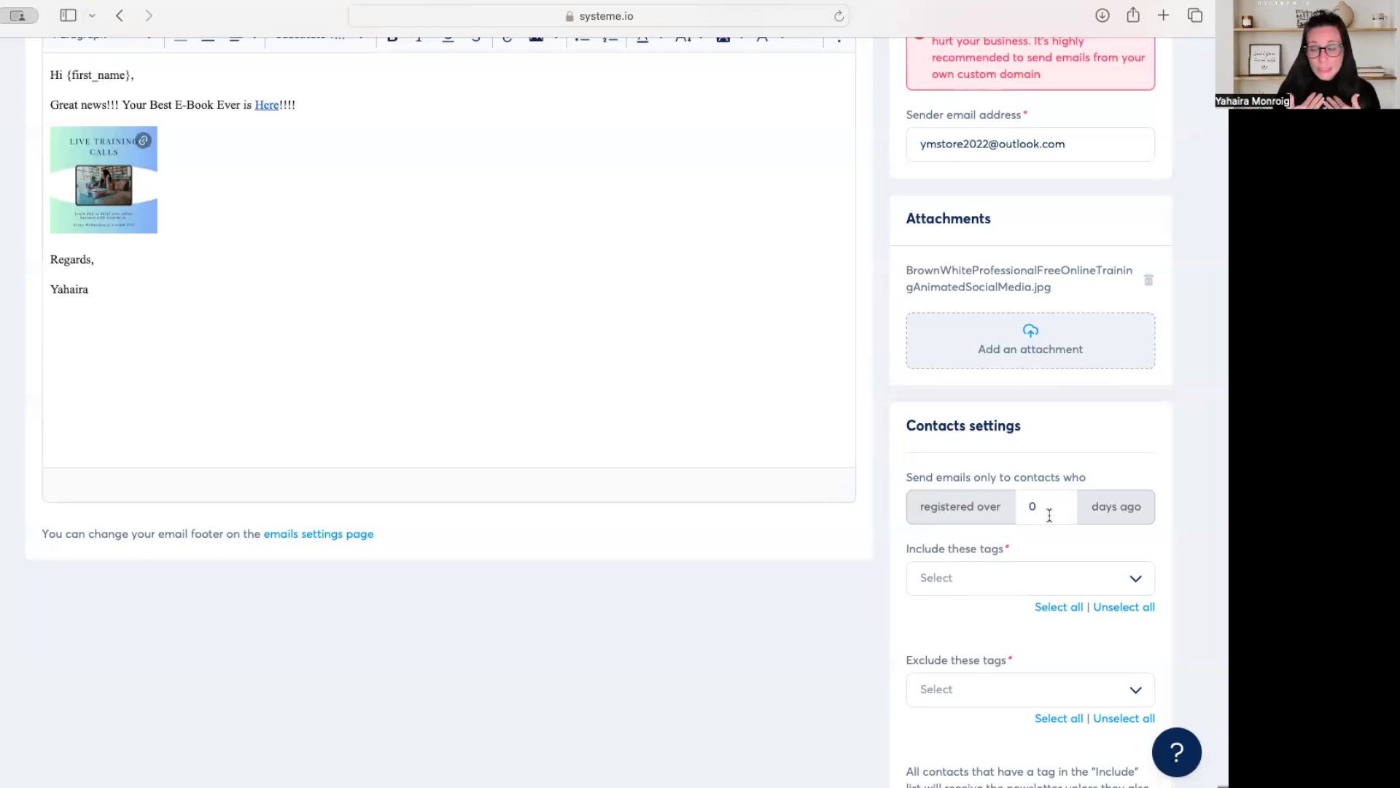
{"action": "left_click", "coordinate": [1047, 512]}
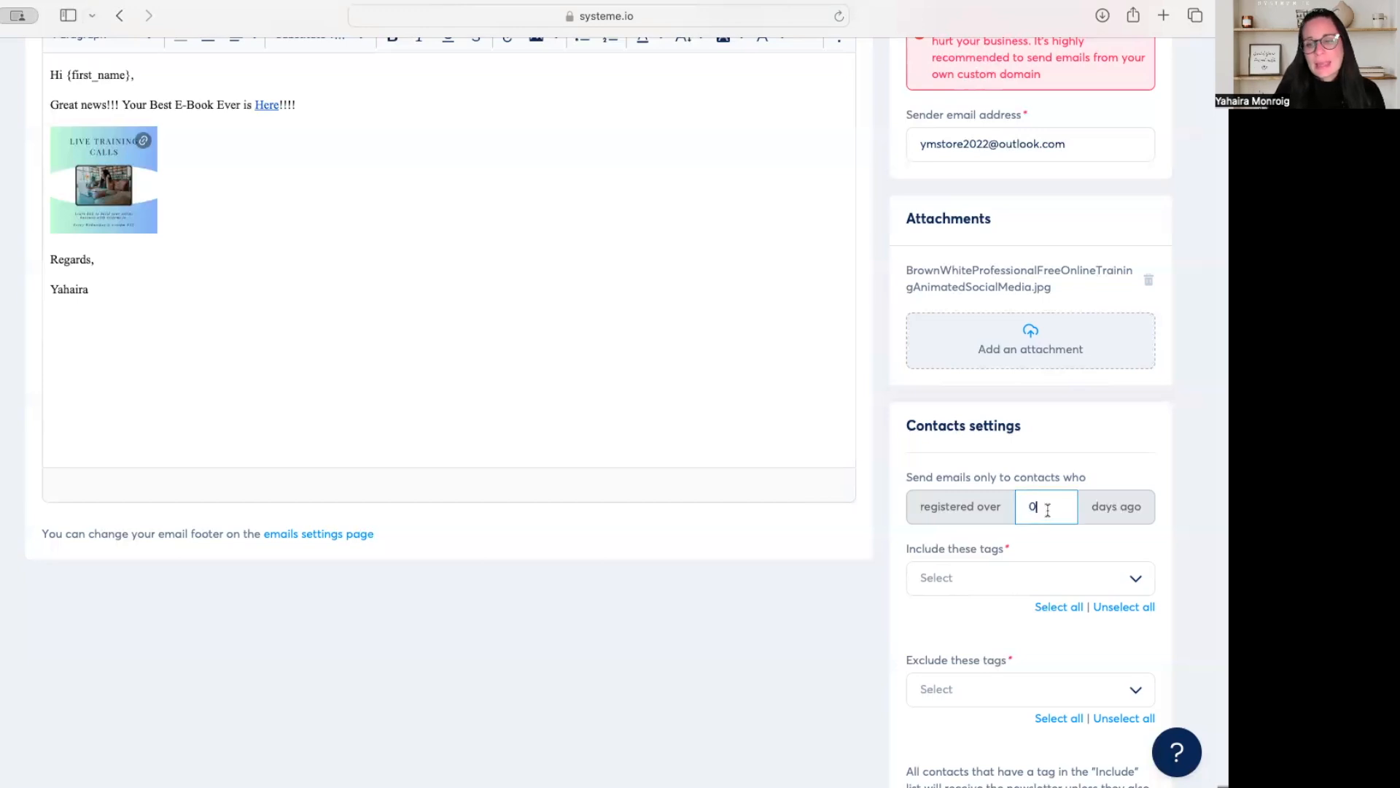
{"action": "key", "text": "BackSpace"}
{"action": "type", "text": "7"}
{"action": "left_click", "coordinate": [1172, 479]}
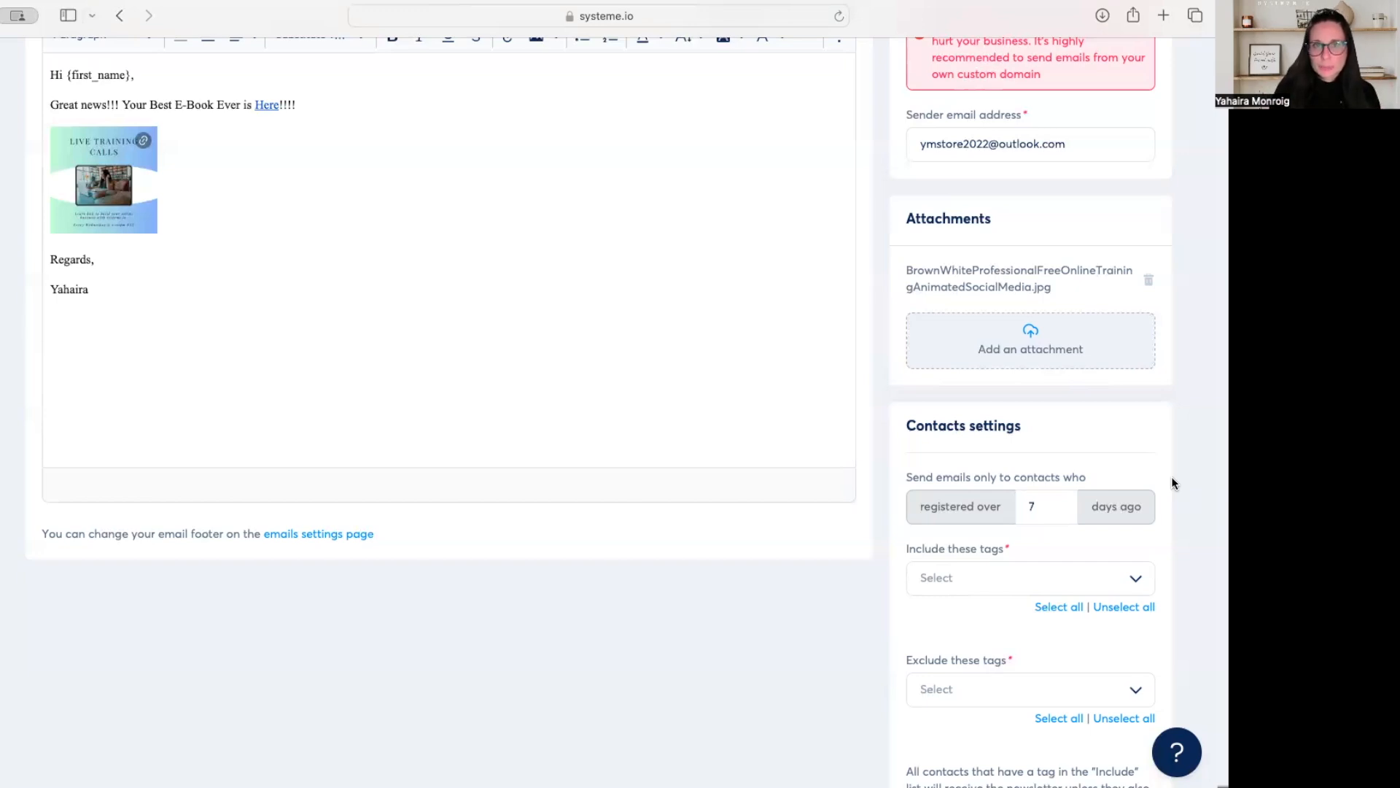
Step: Include the contact tag "Best E-Book Ever" as the newsletter's recipients
{"action": "scroll", "coordinate": [1171, 475], "scroll_direction": "down", "scroll_amount": 3}
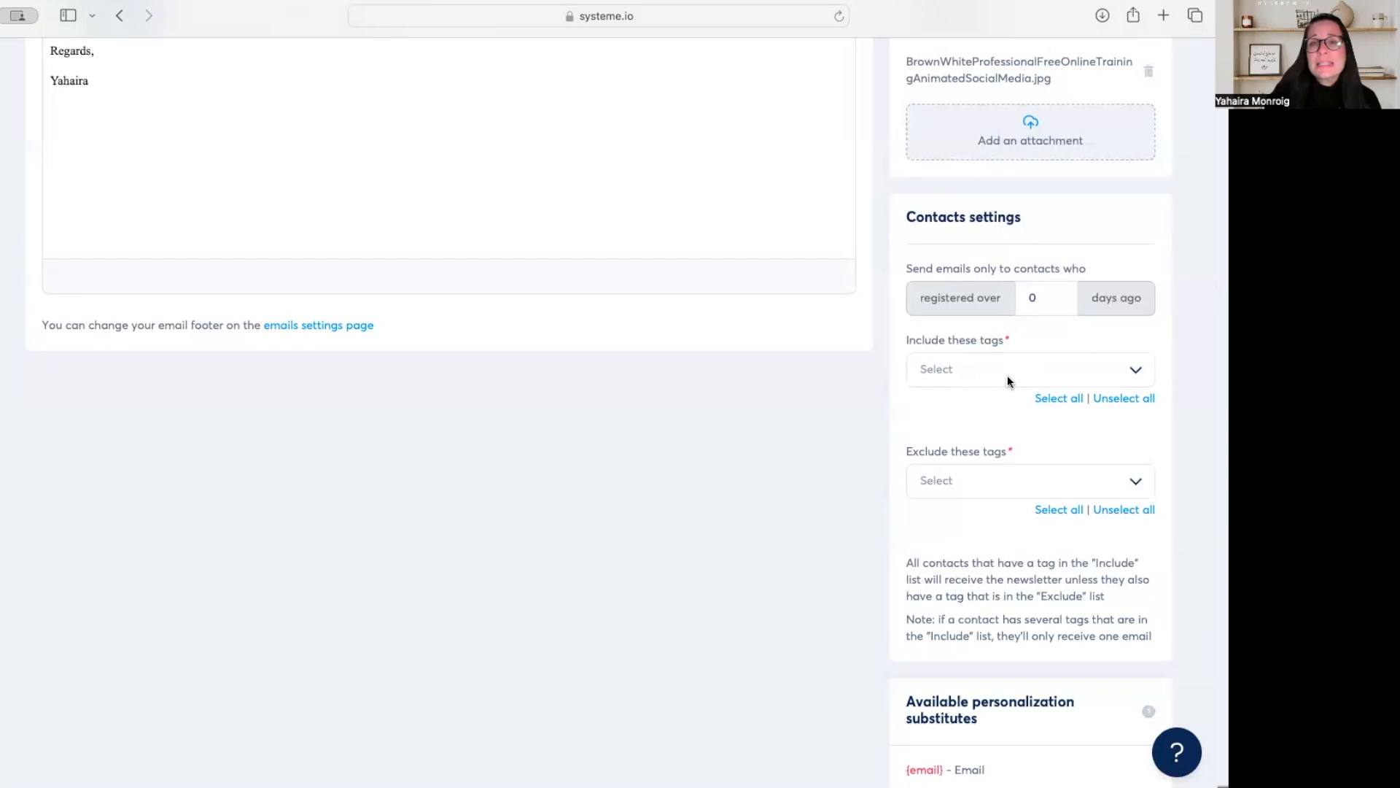
{"action": "left_click", "coordinate": [1008, 370]}
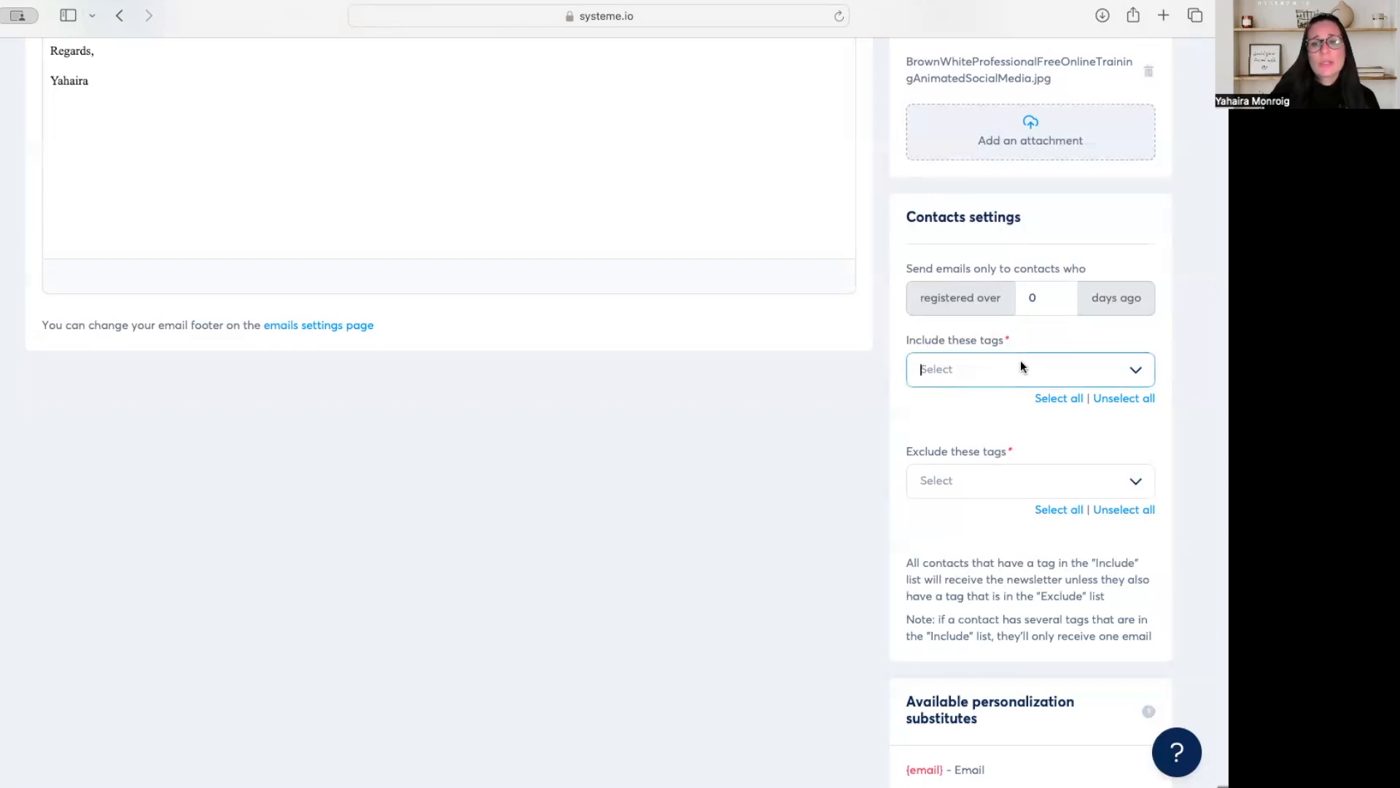
{"action": "left_click", "coordinate": [1142, 375]}
{"action": "left_click", "coordinate": [983, 412]}
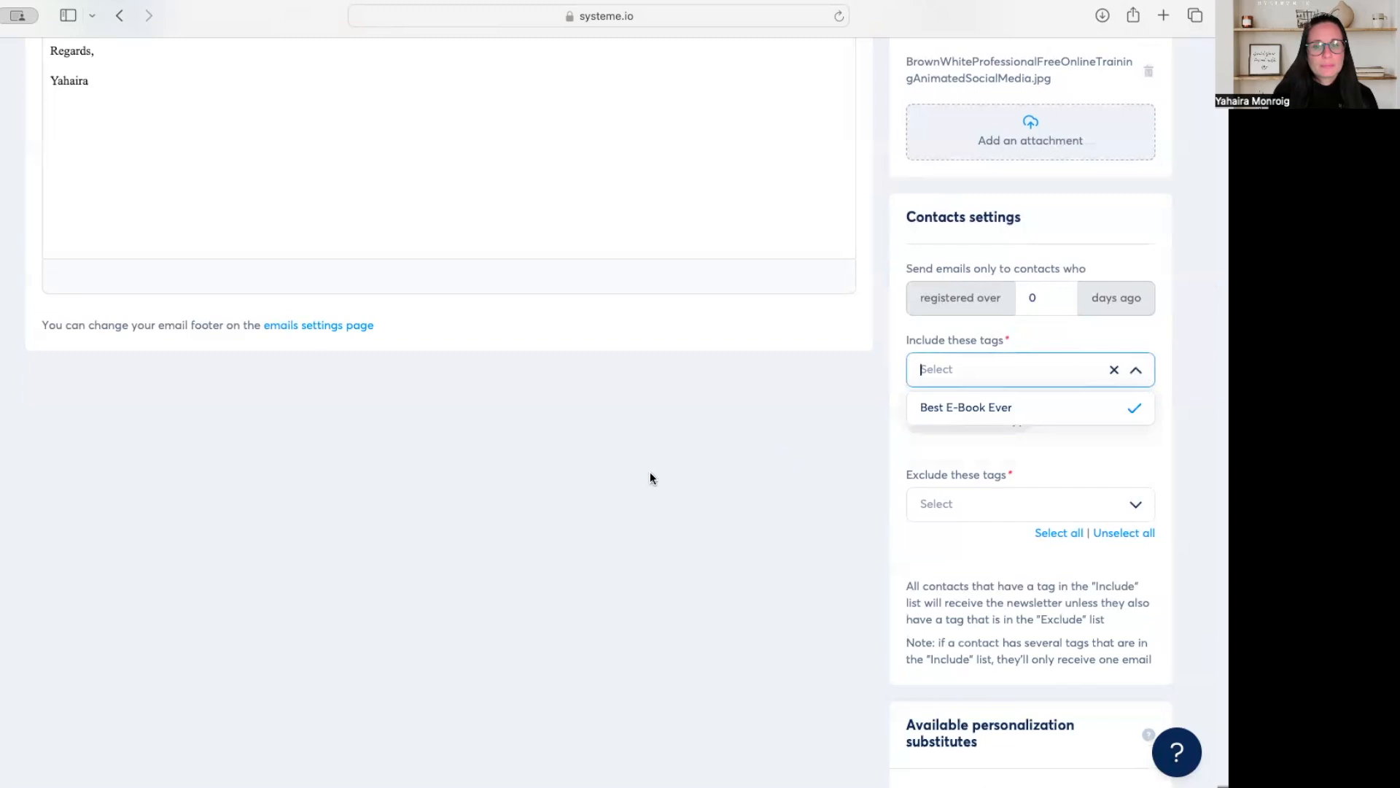
{"action": "left_click", "coordinate": [1118, 448]}
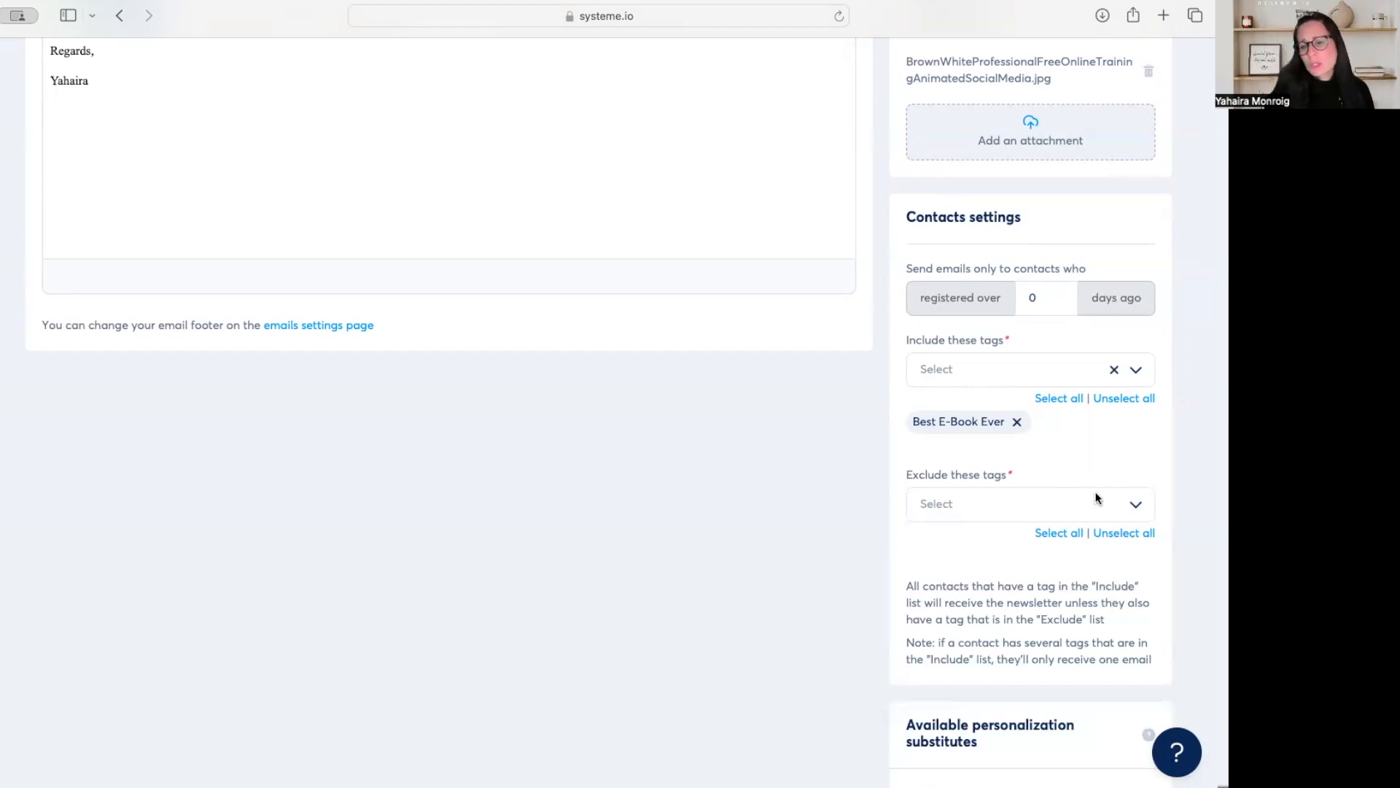
{"action": "left_click", "coordinate": [1122, 497]}
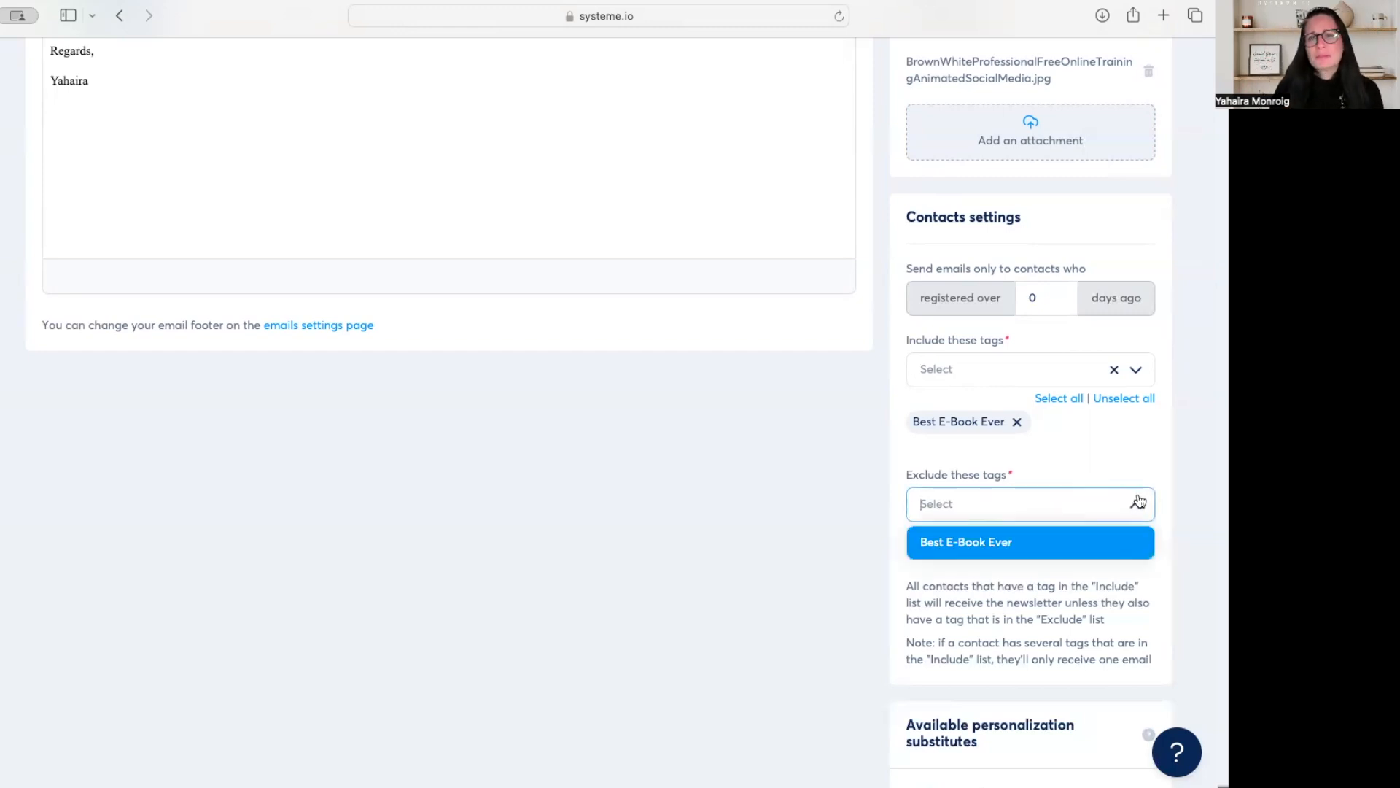
{"action": "left_click", "coordinate": [1184, 440]}
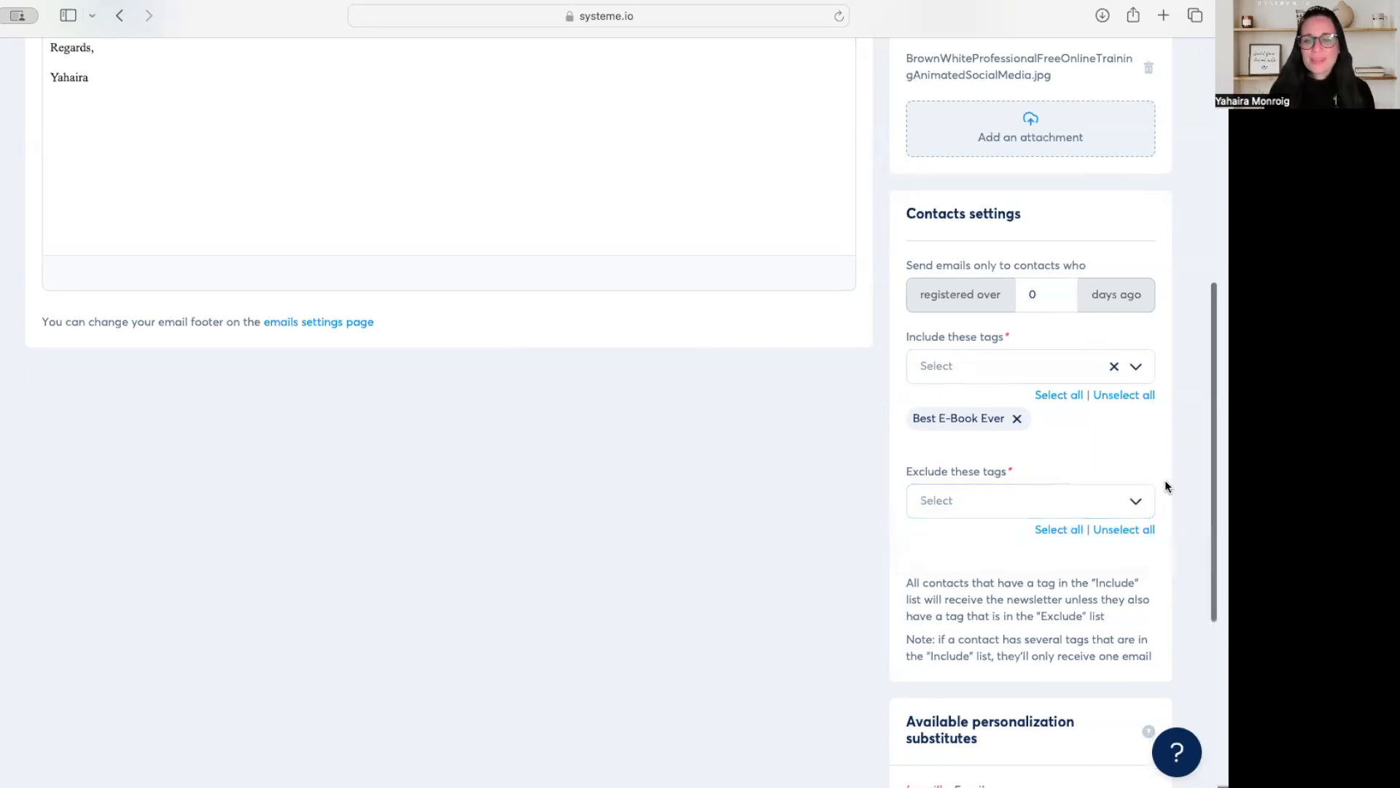
{"action": "scroll", "coordinate": [1165, 480], "scroll_direction": "down", "scroll_amount": 4}
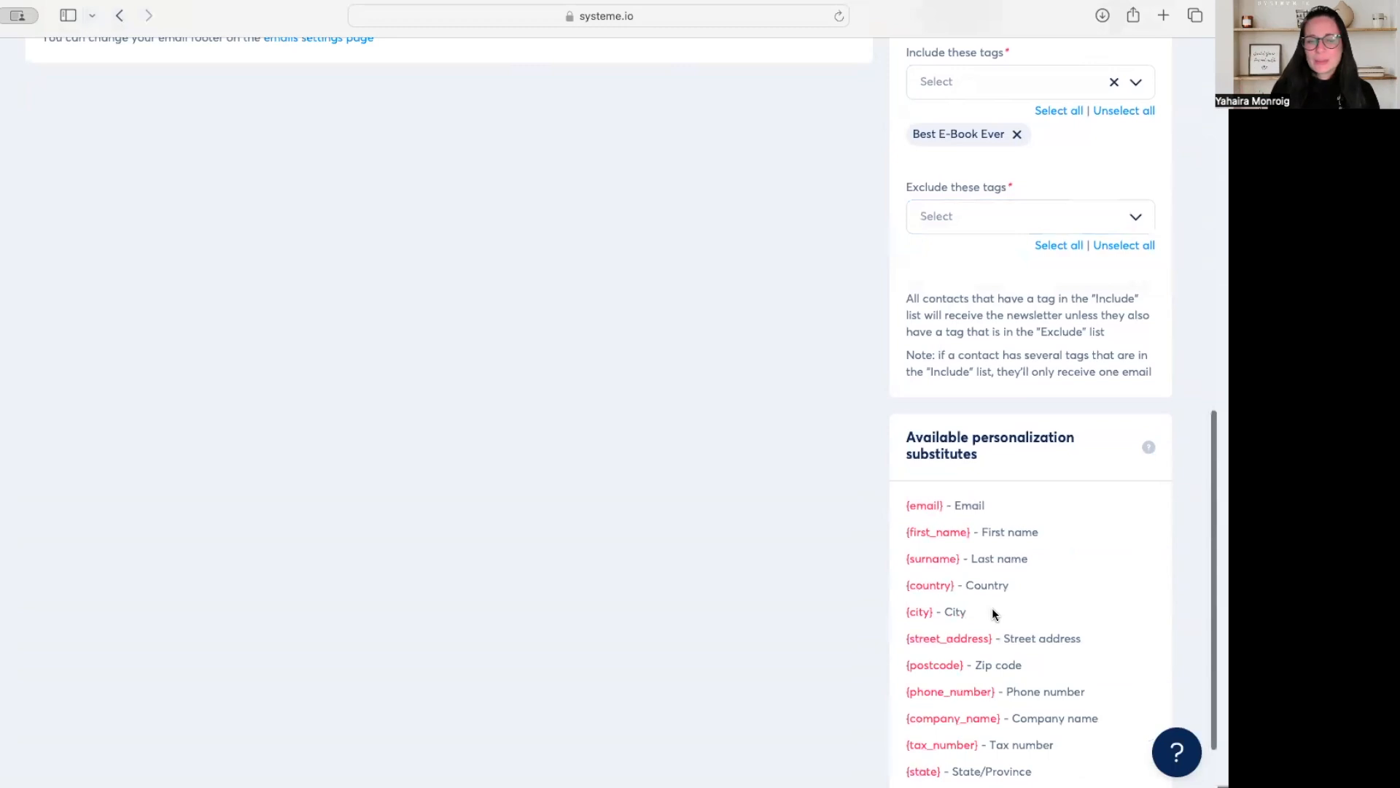
Step: Save and schedule the newsletter for July 16, 2024 at 06:30, and return to the newsletter list
{"action": "scroll", "coordinate": [993, 613], "scroll_direction": "up", "scroll_amount": 10}
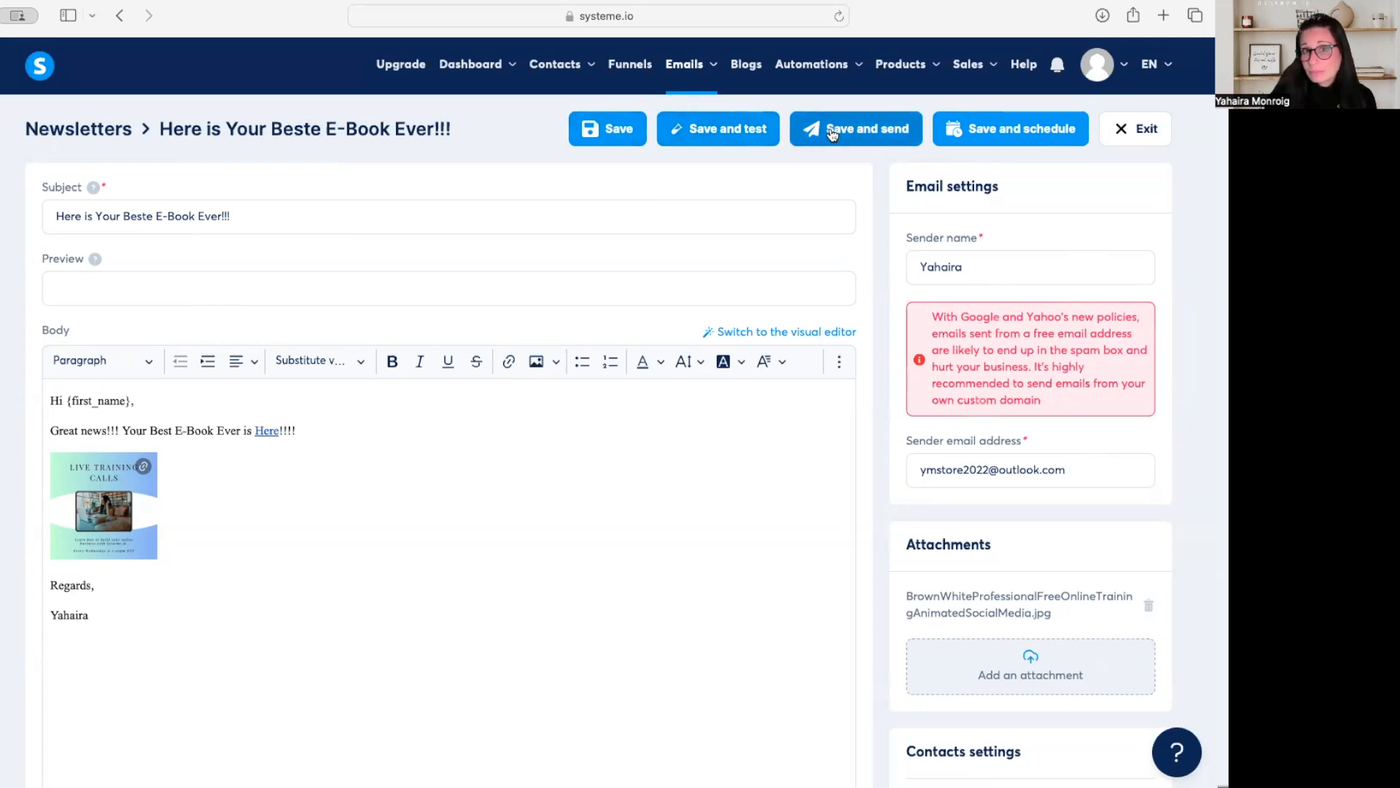
{"action": "left_click", "coordinate": [1005, 143]}
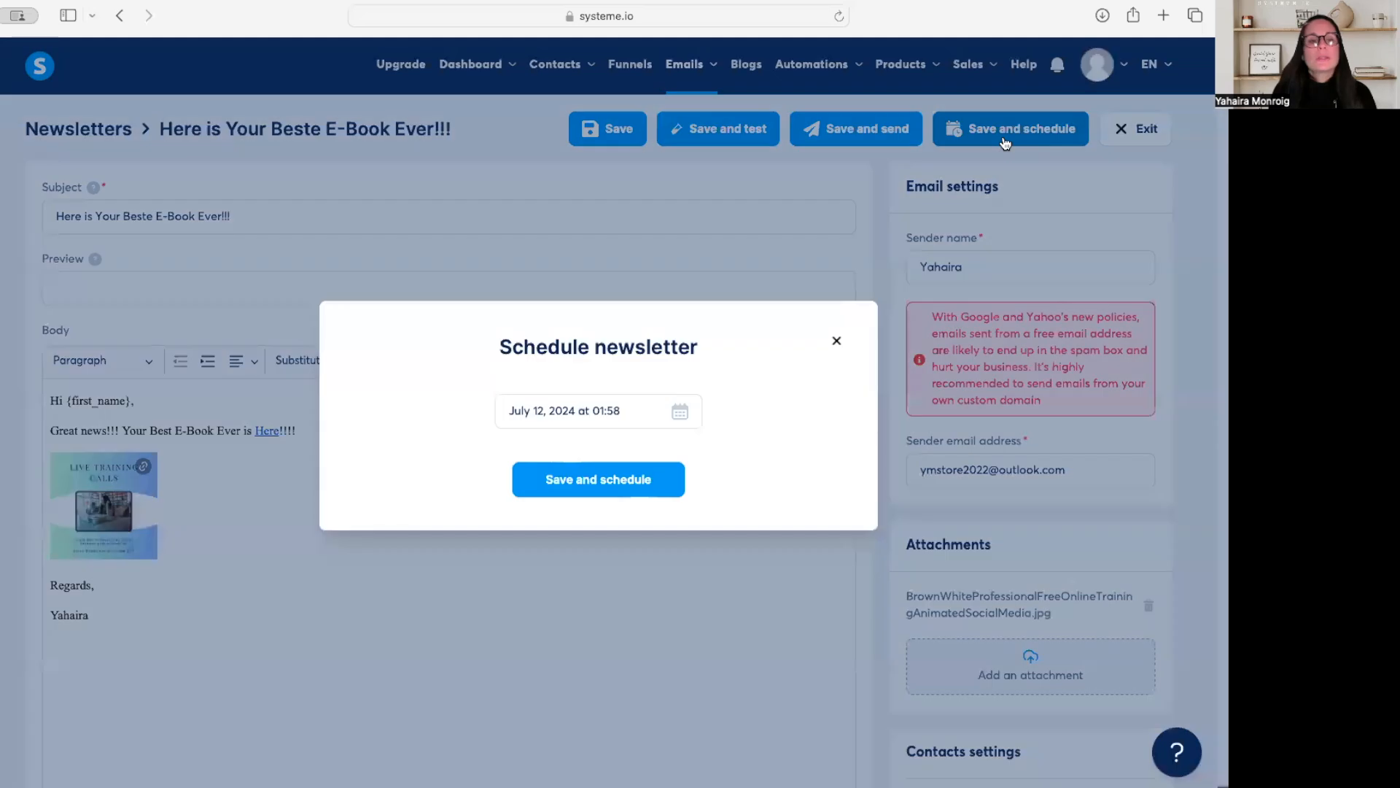
{"action": "left_click", "coordinate": [677, 415]}
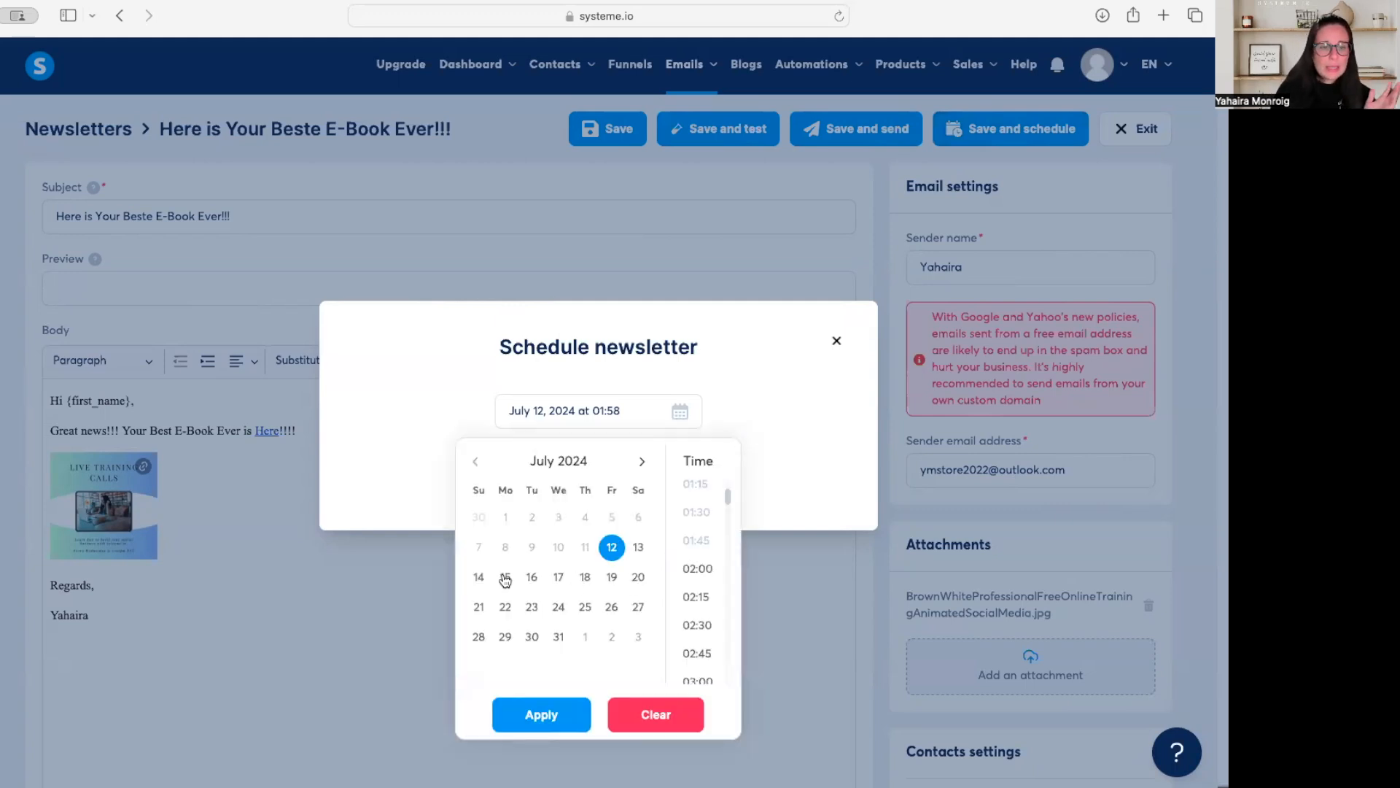
{"action": "left_click", "coordinate": [531, 579]}
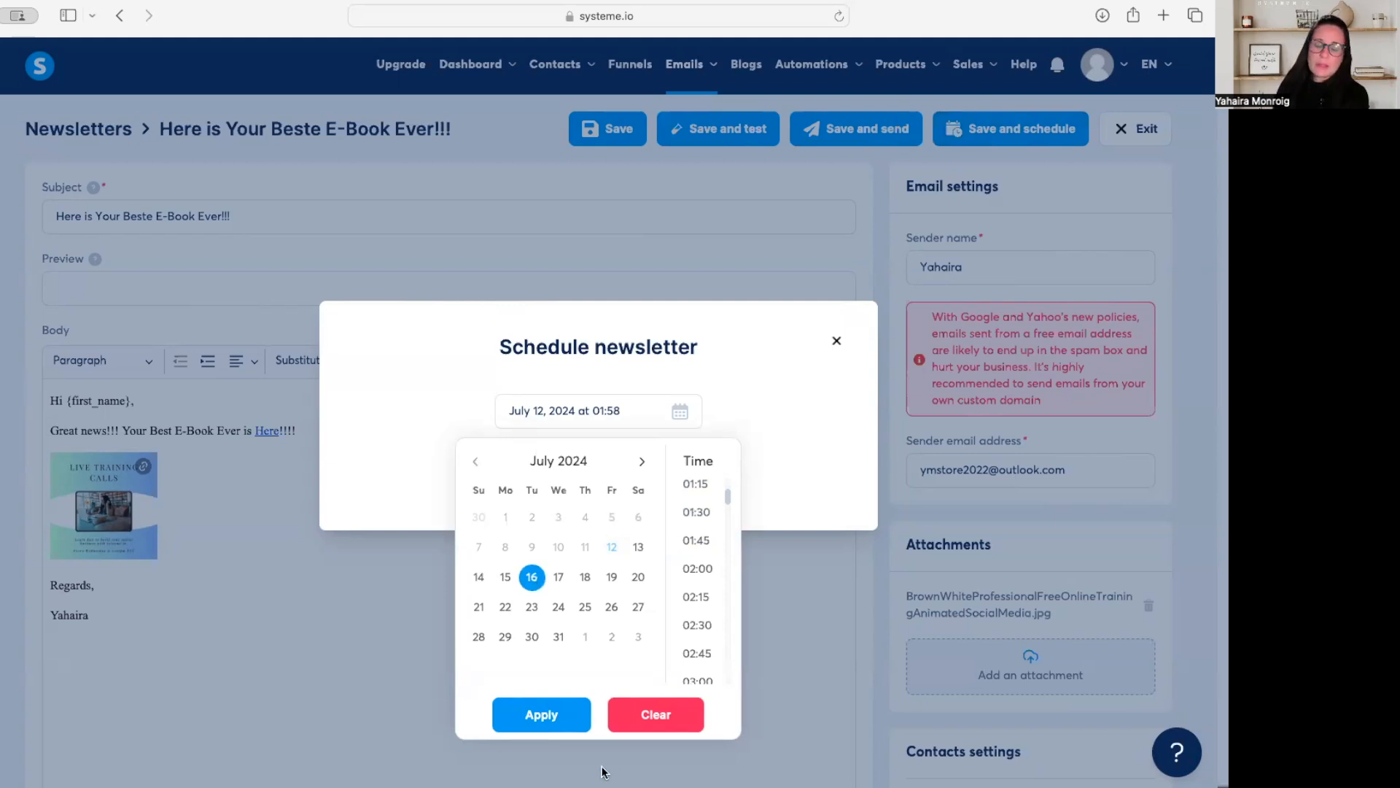
{"action": "scroll", "coordinate": [682, 594], "scroll_direction": "down", "scroll_amount": 6}
{"action": "scroll", "coordinate": [681, 594], "scroll_direction": "down", "scroll_amount": 4}
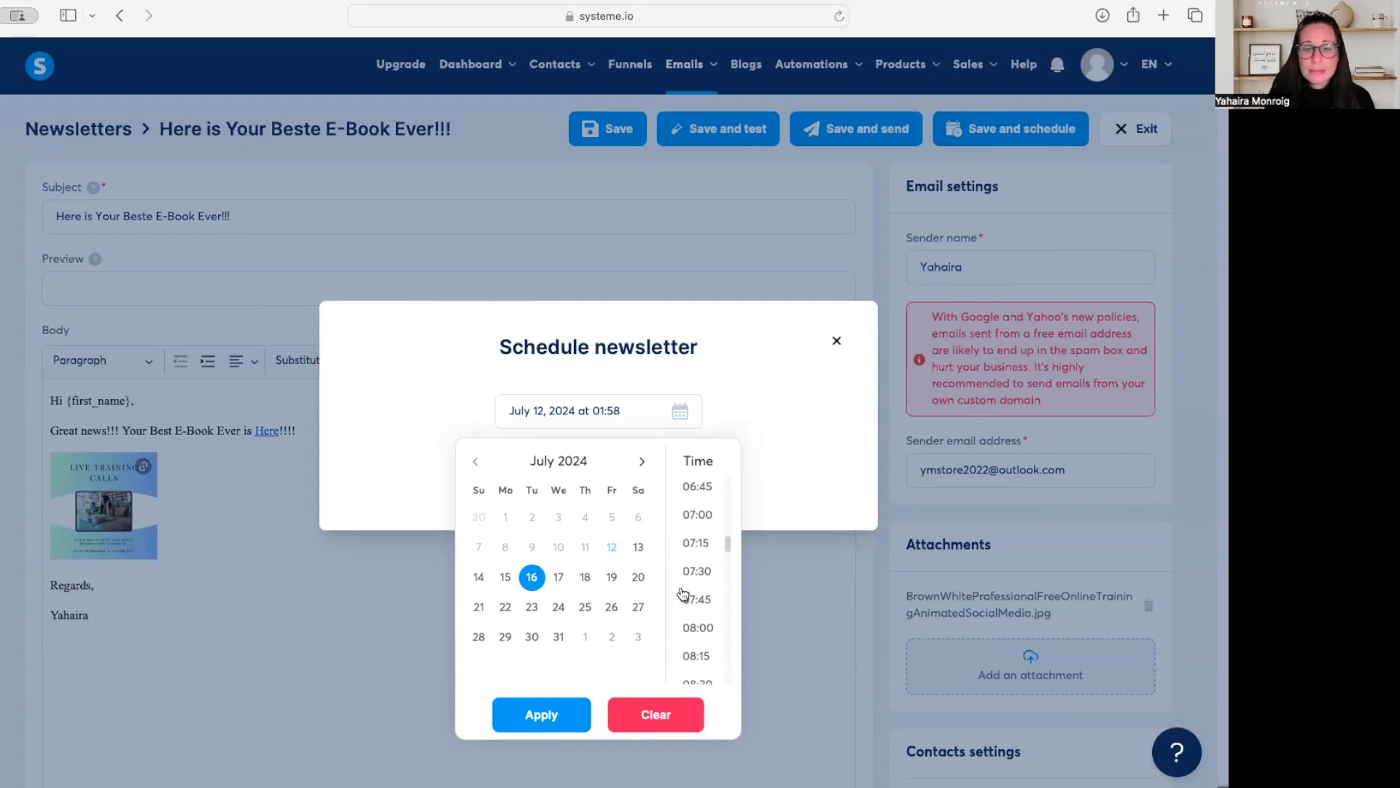
{"action": "scroll", "coordinate": [681, 594], "scroll_direction": "up", "scroll_amount": 2}
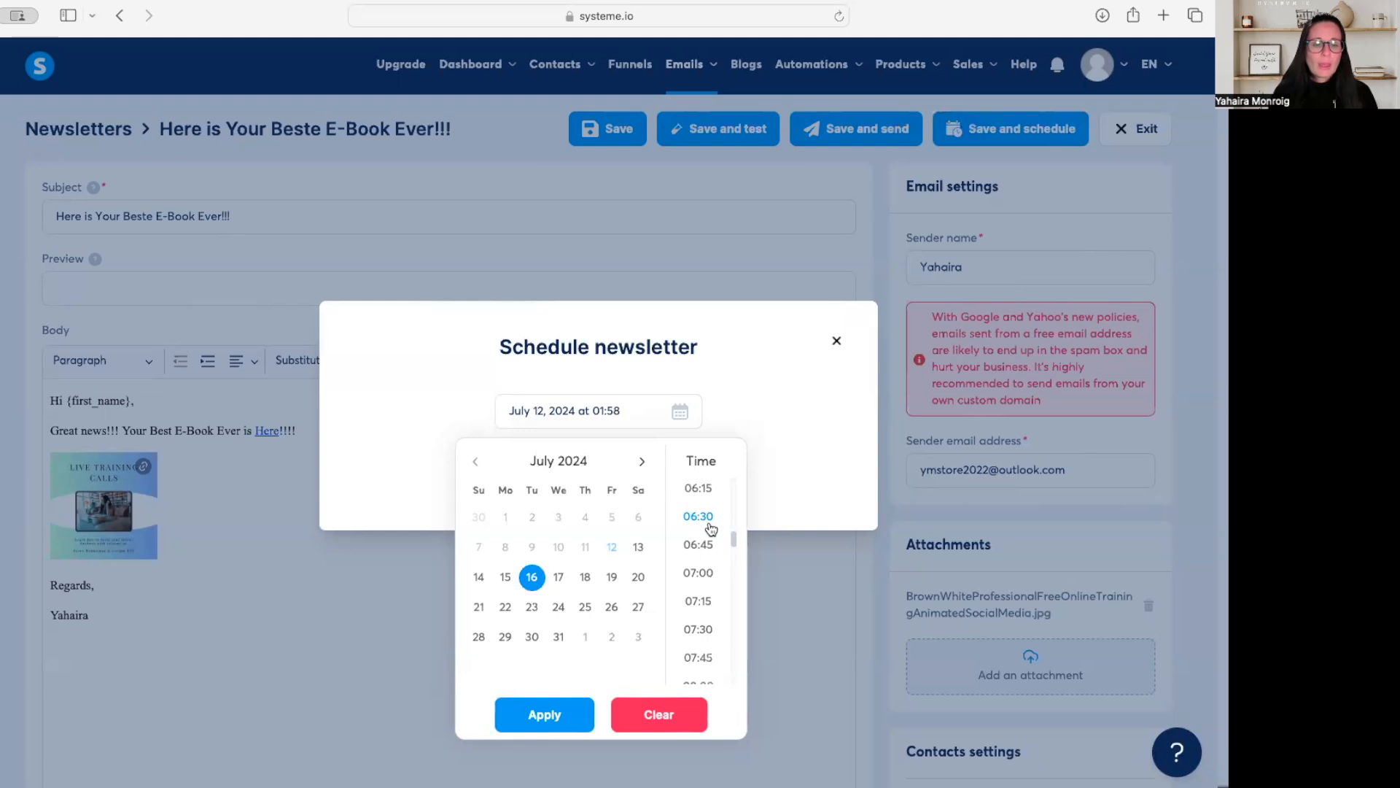
{"action": "left_click", "coordinate": [541, 714]}
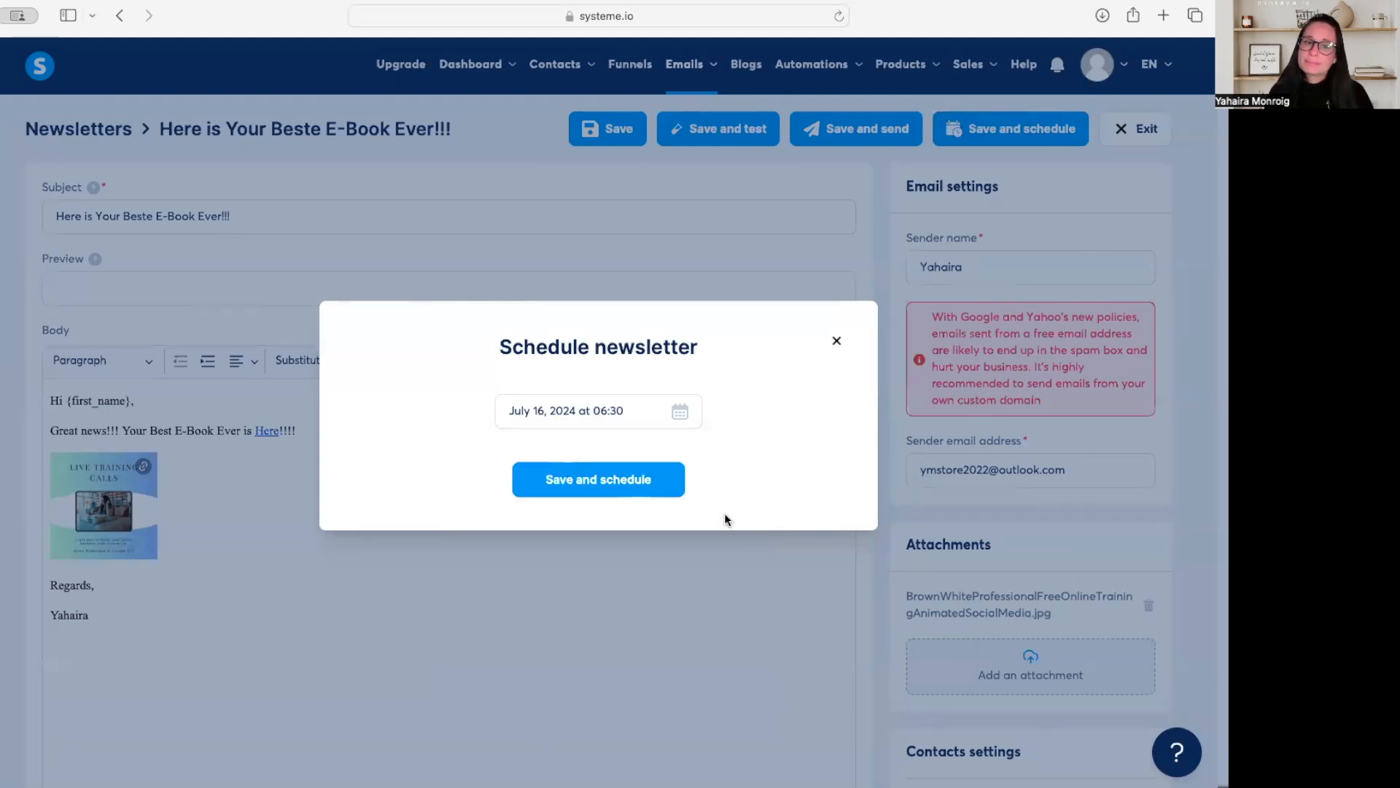
{"action": "left_click", "coordinate": [643, 495]}
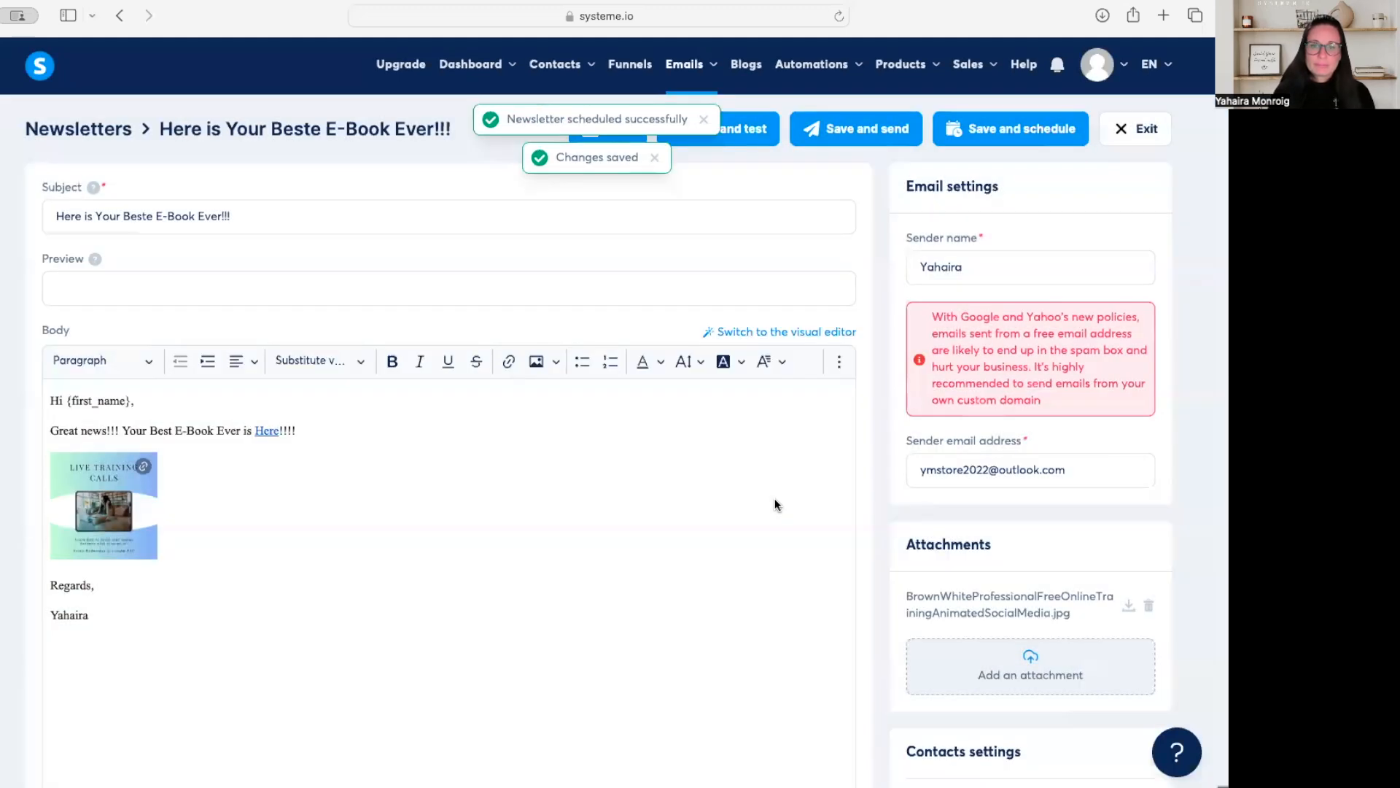
{"action": "left_click", "coordinate": [1146, 129]}
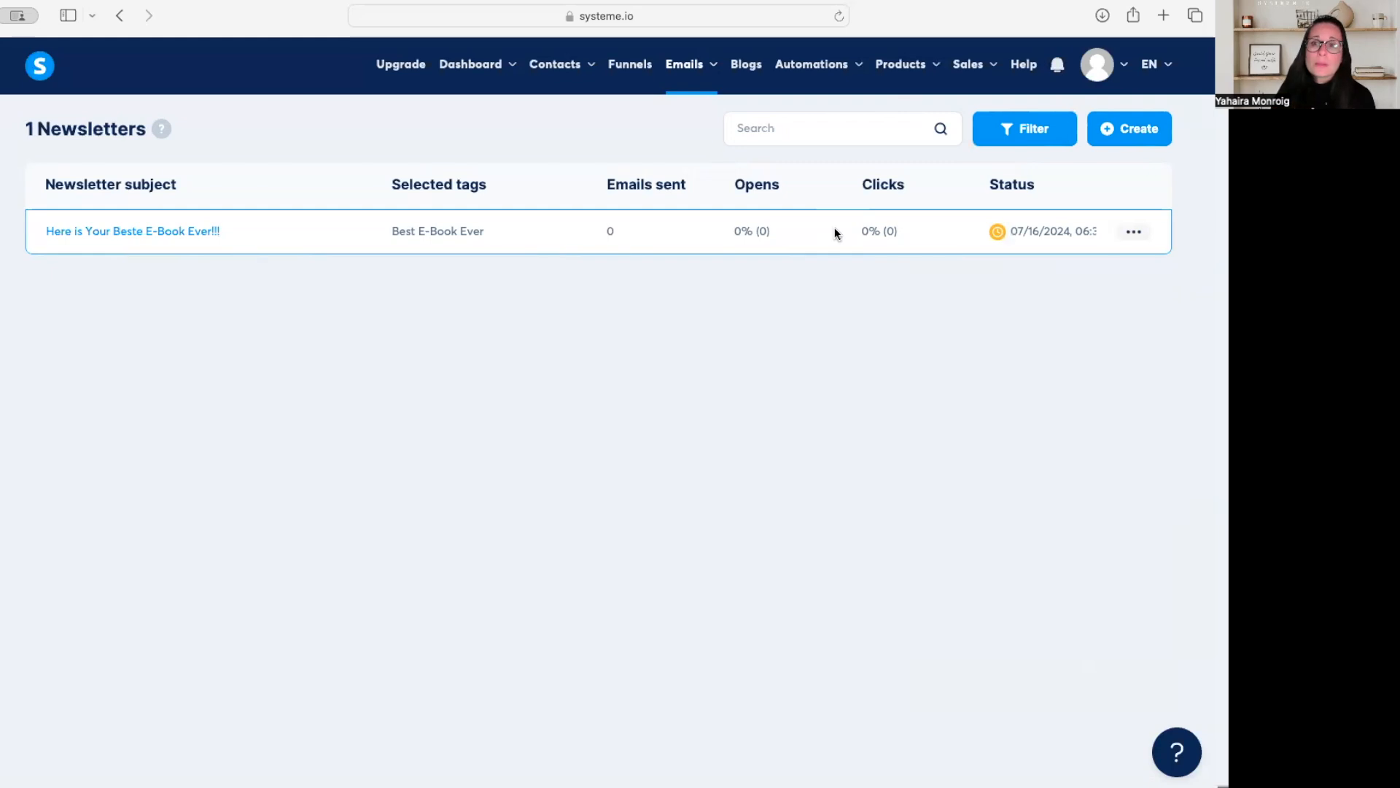
Step: Duplicate the scheduled newsletter, save the copy without a schedule and return to the newsletter list
{"action": "left_click", "coordinate": [1127, 128]}
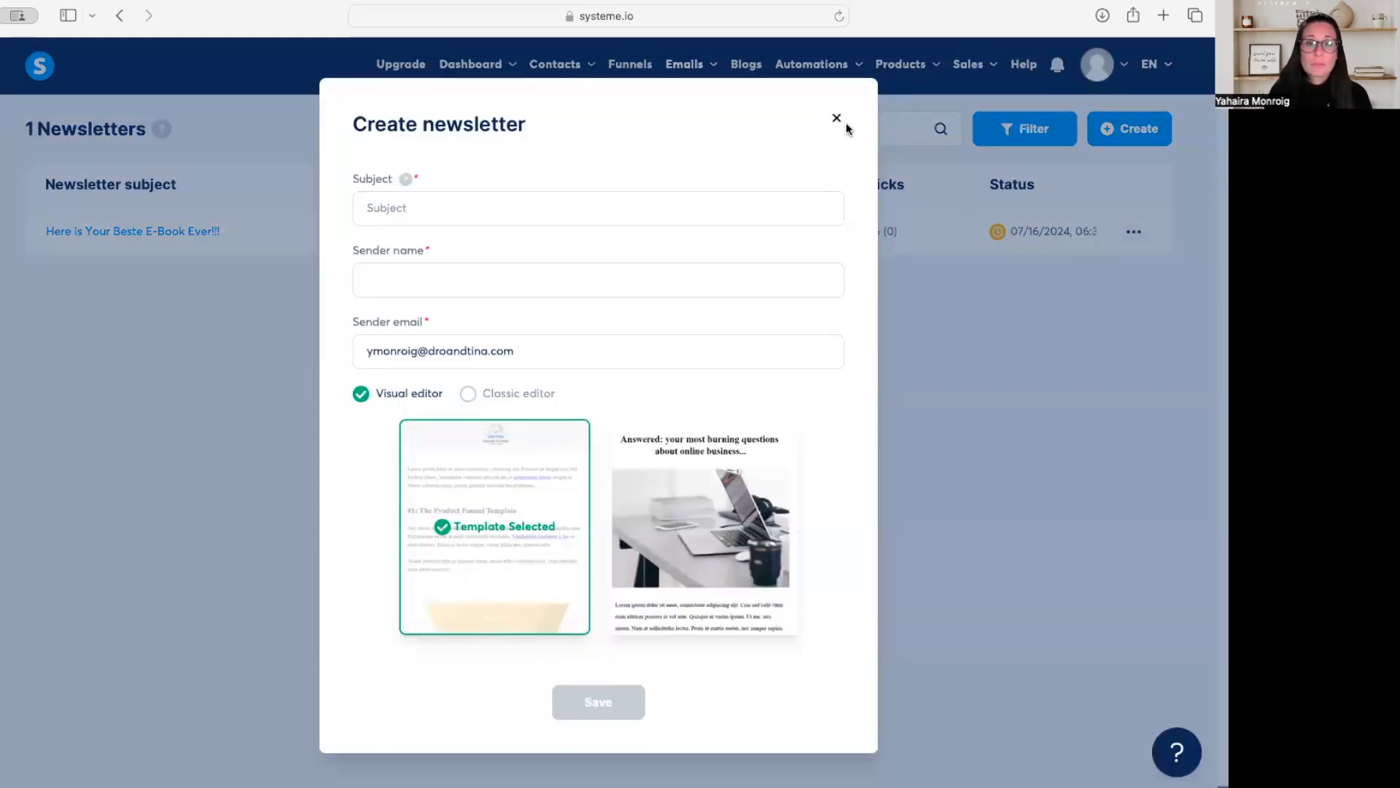
{"action": "left_click", "coordinate": [838, 120]}
{"action": "left_click", "coordinate": [1133, 231]}
{"action": "left_click", "coordinate": [1091, 309]}
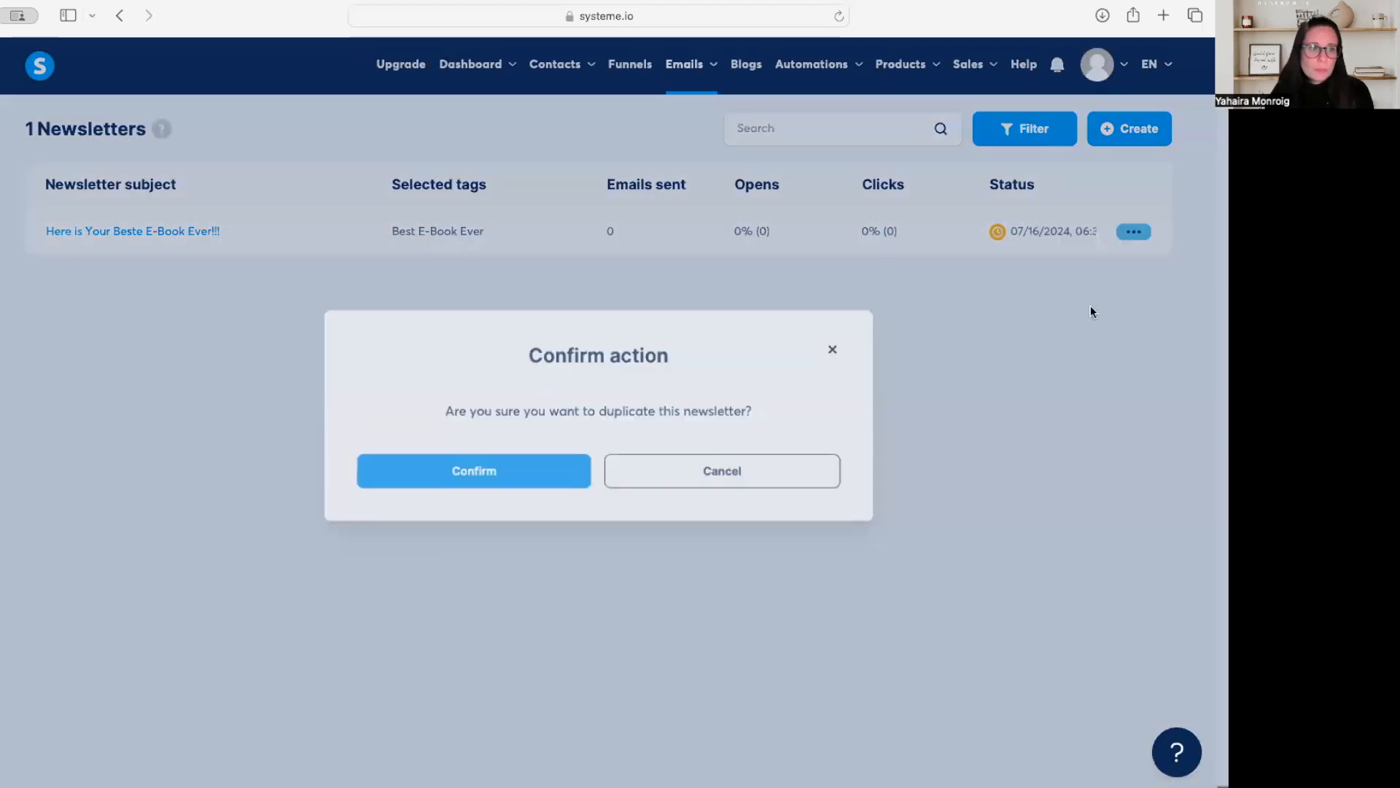
{"action": "left_click", "coordinate": [558, 484]}
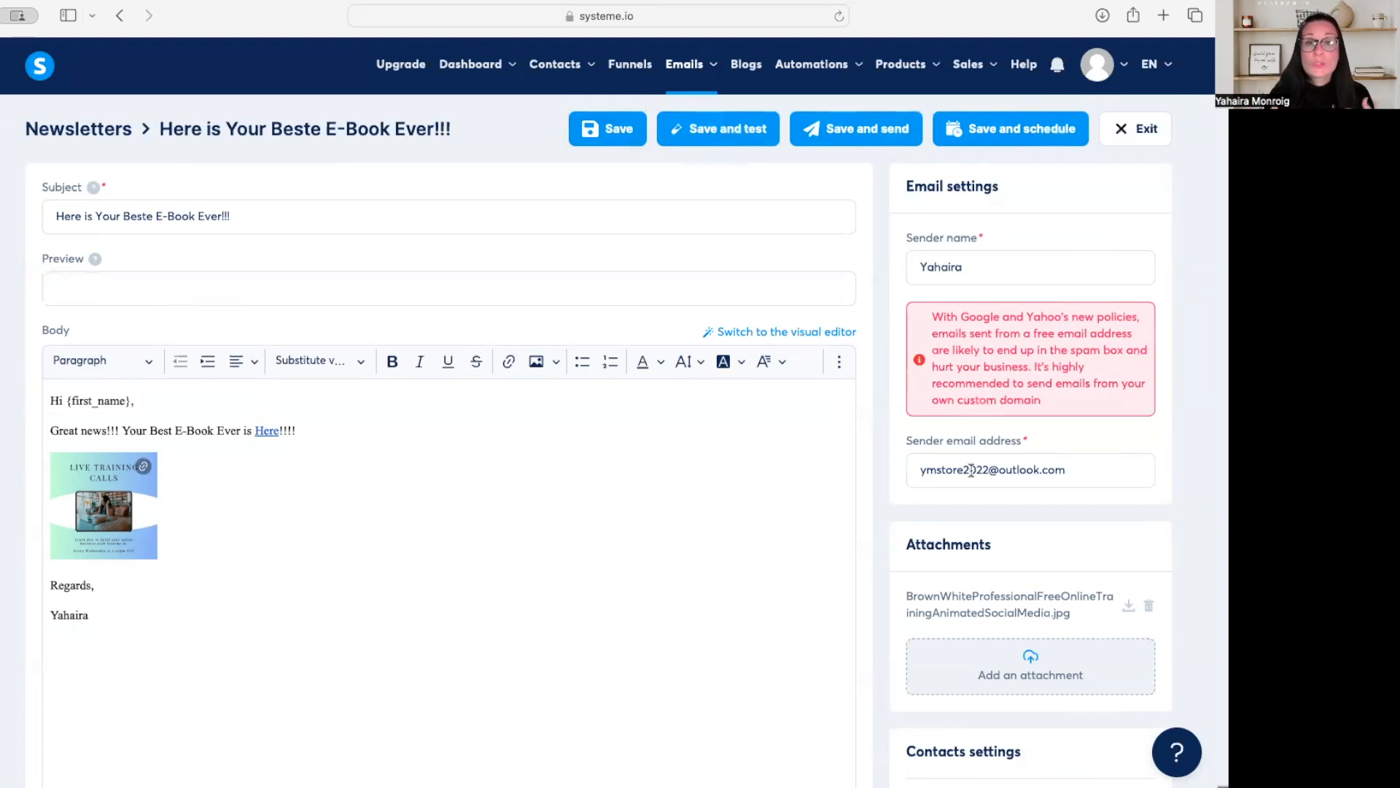
{"action": "left_click", "coordinate": [592, 135]}
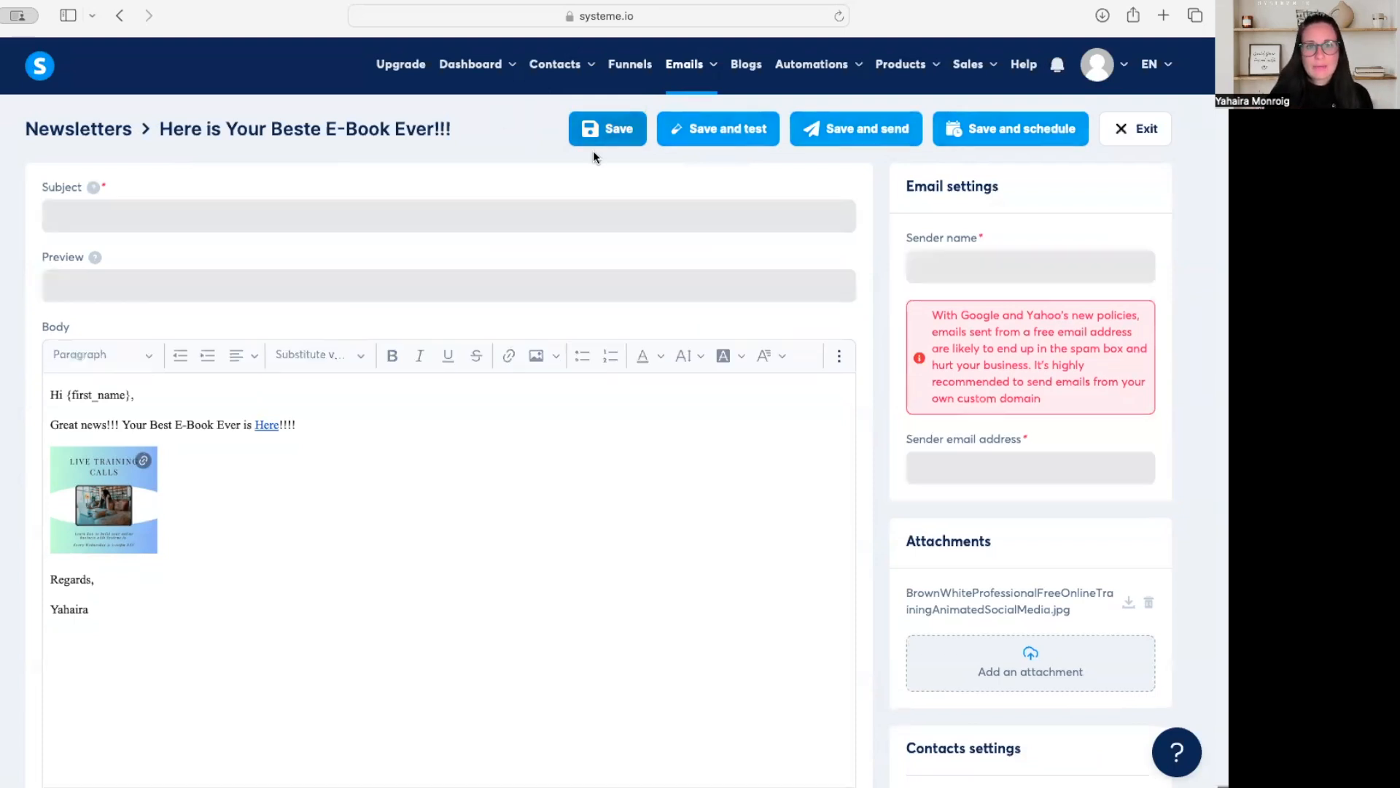
{"action": "left_click", "coordinate": [1136, 129]}
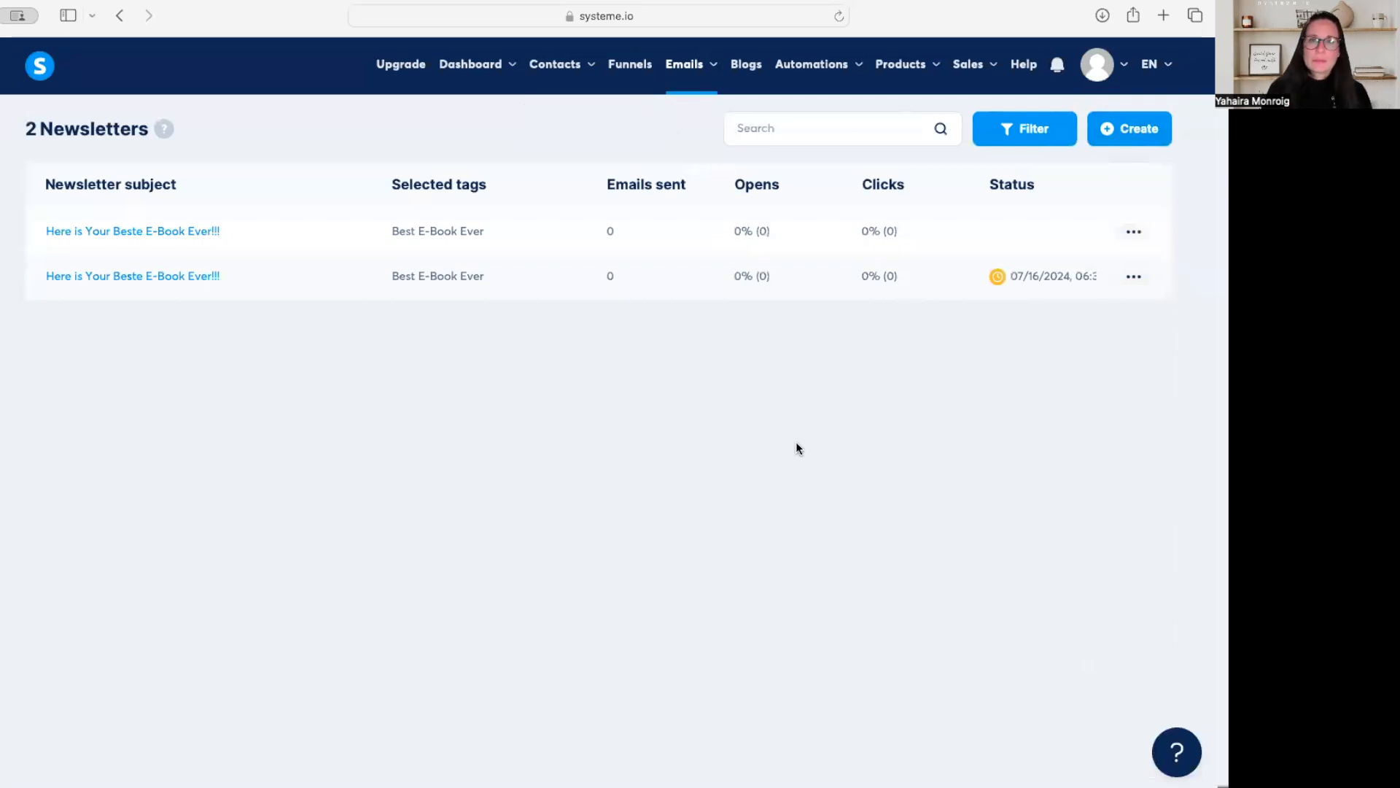